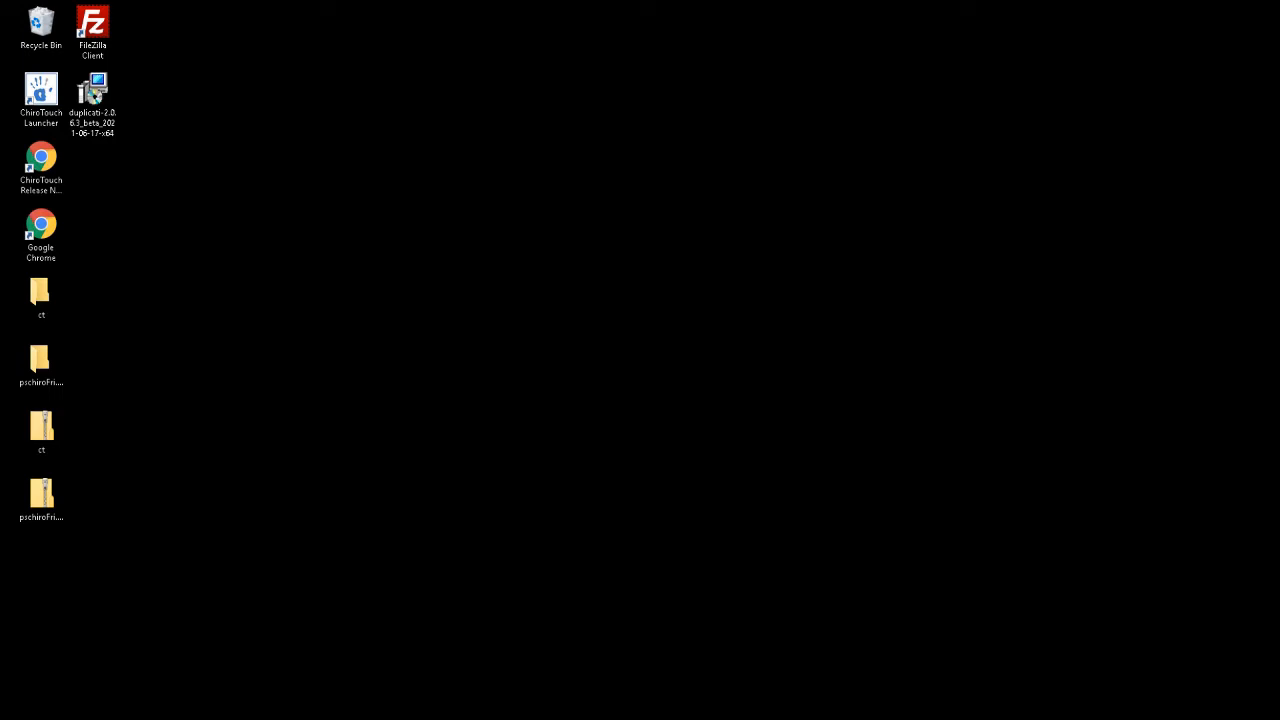
Open a File Explorer window on Quick access with Win+E
key(super+e)
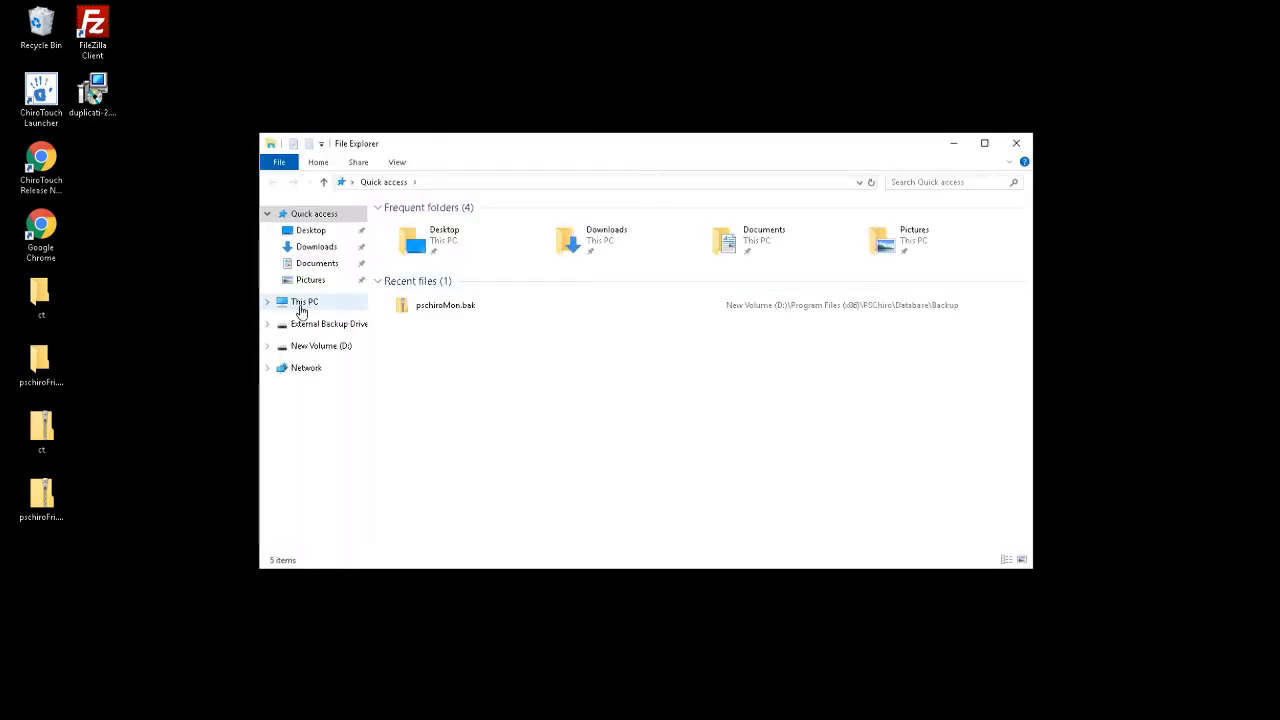
Browse to D:\Program Files (x86)\PSChiro\Database in File Explorer
click(302, 306)
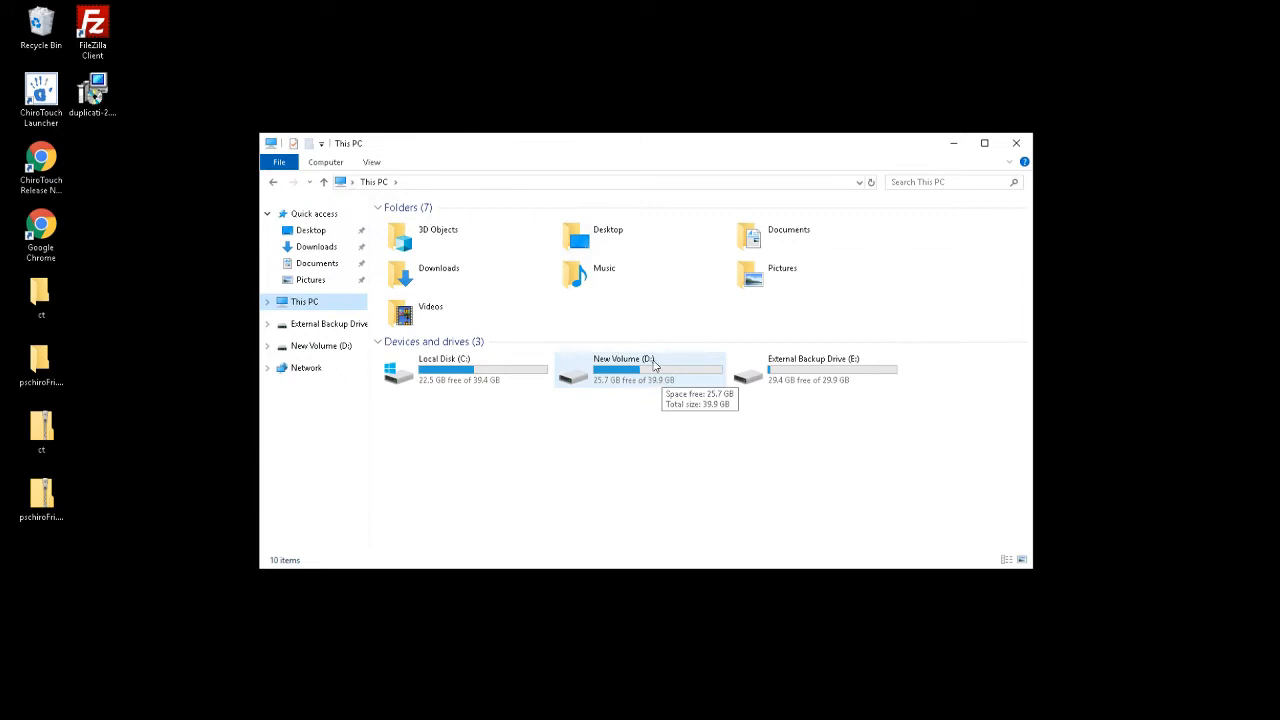
click(447, 375)
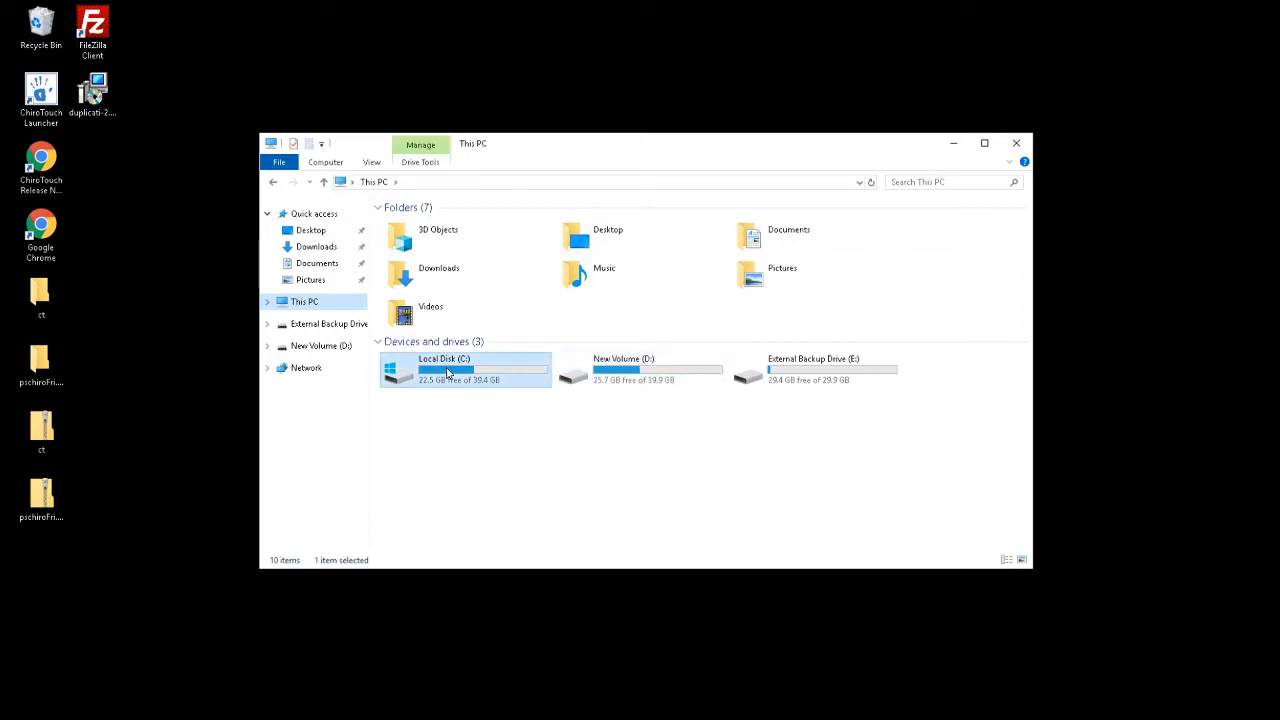
click(675, 366)
double_click(617, 380)
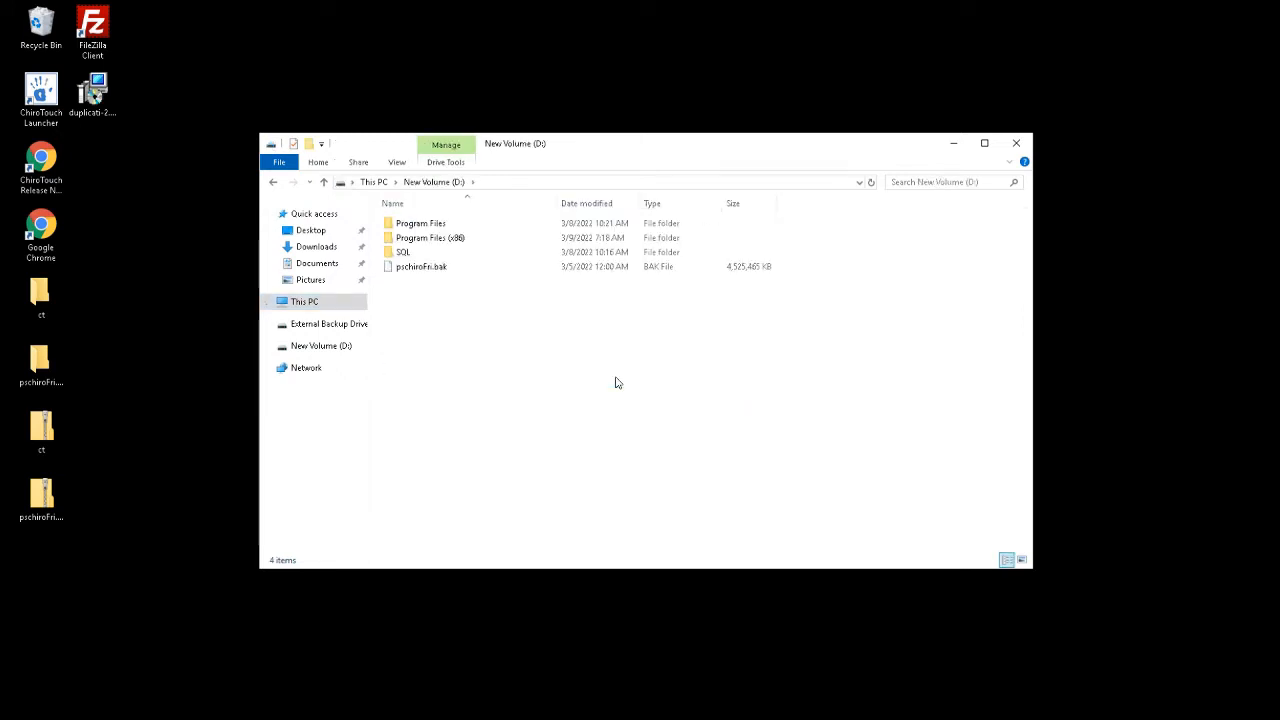
double_click(455, 240)
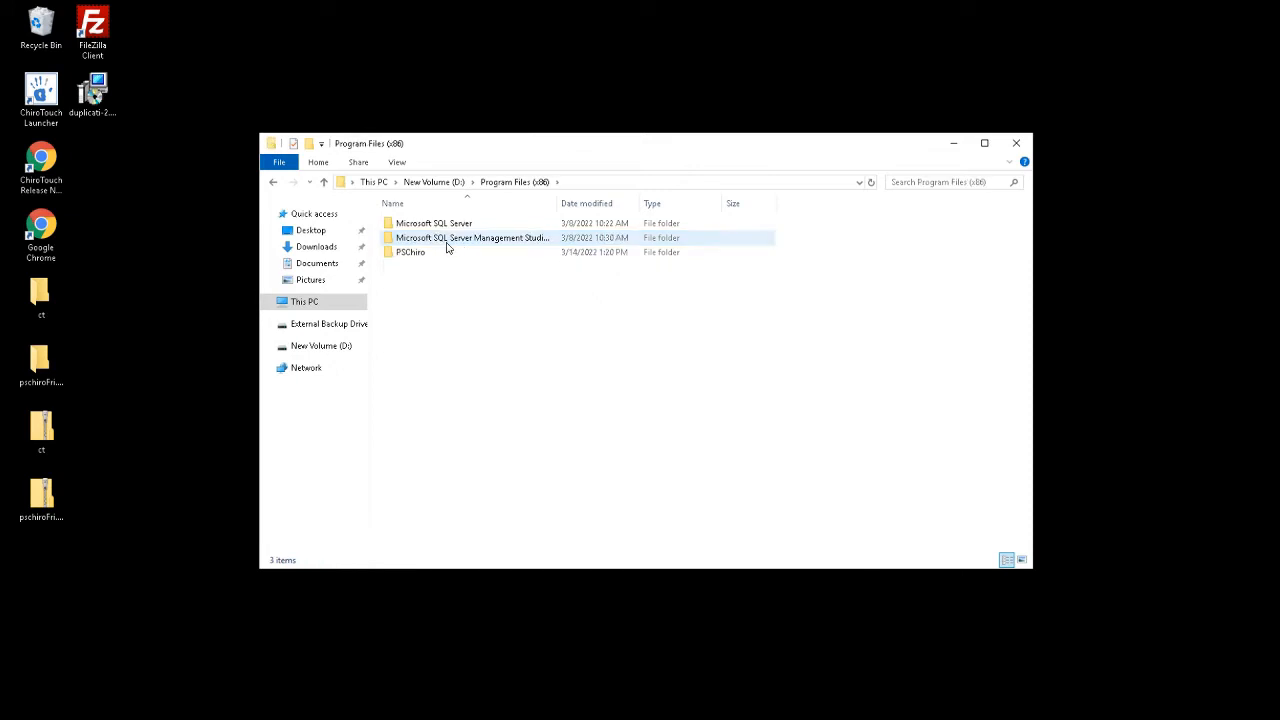
double_click(426, 254)
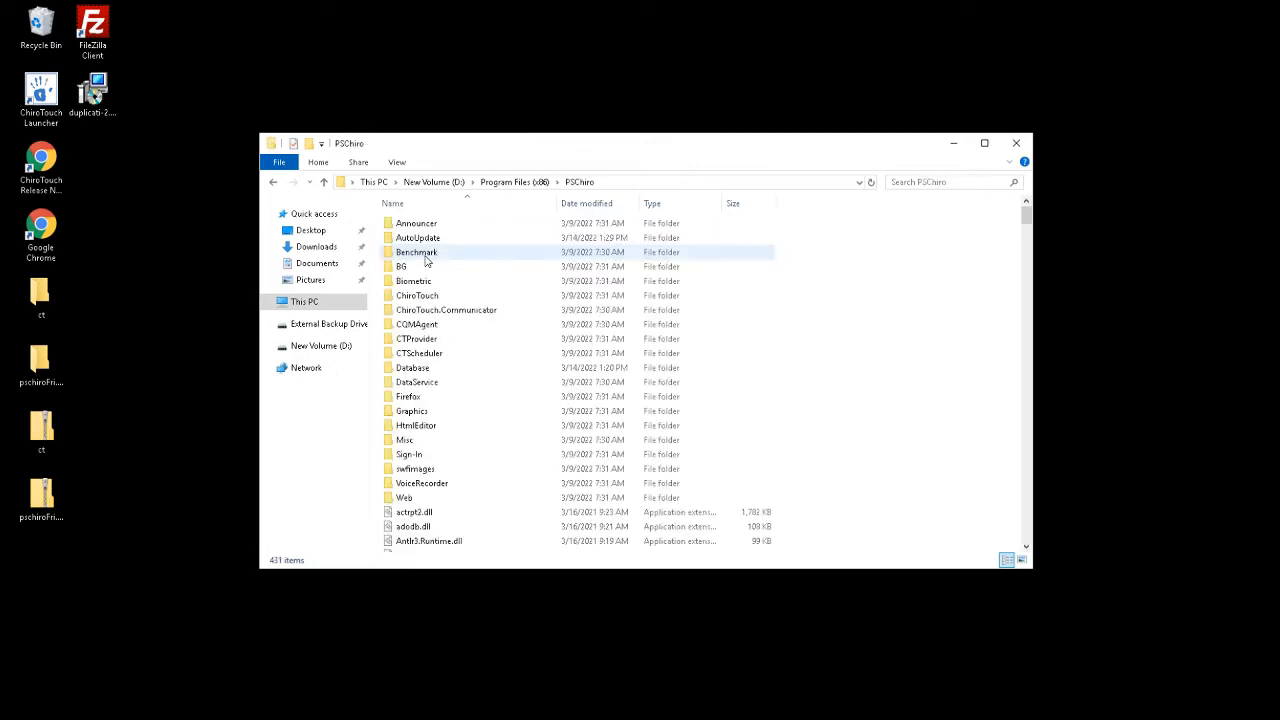
double_click(424, 368)
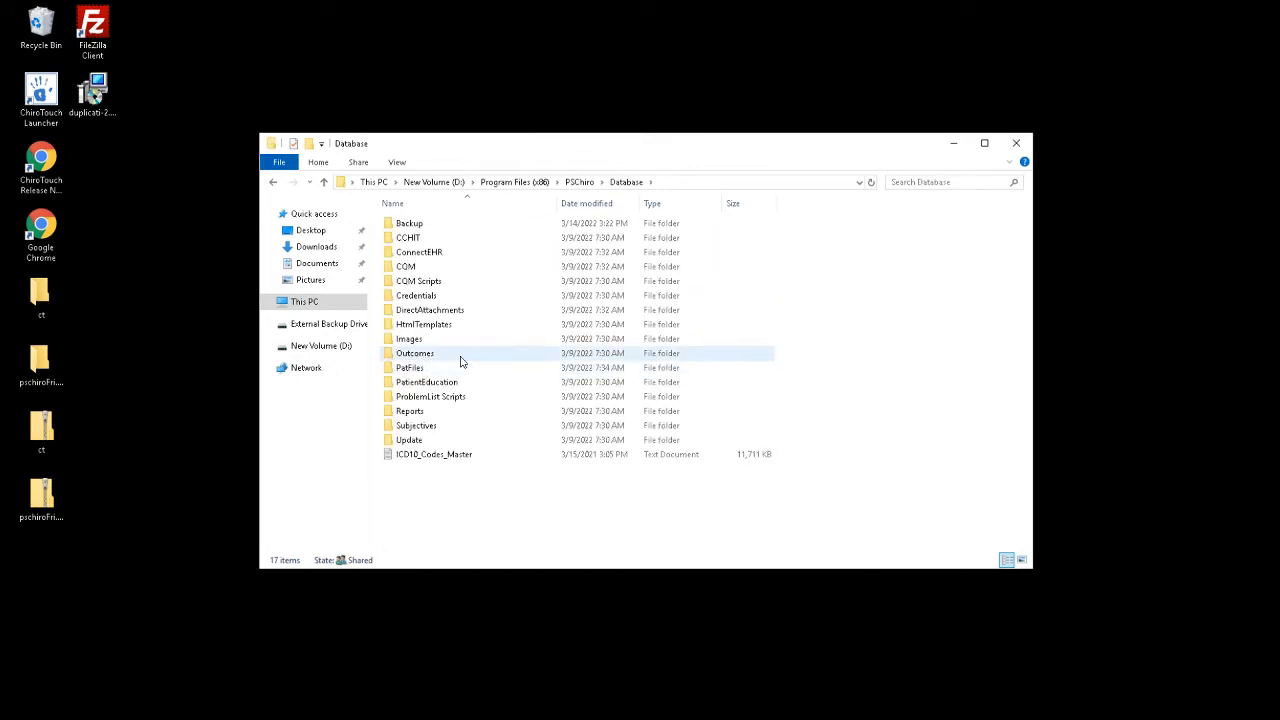
Look over the Database folder's Backup and PatFiles folders, then start Google Chrome
click(427, 226)
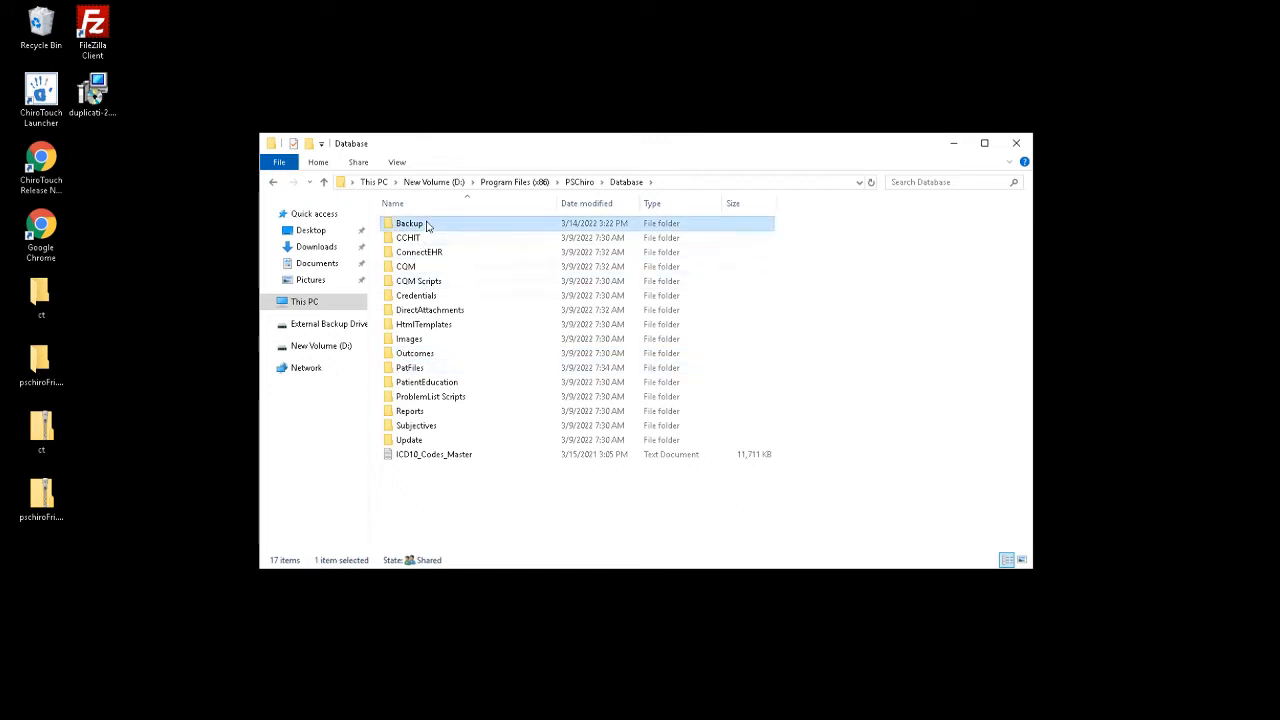
click(416, 371)
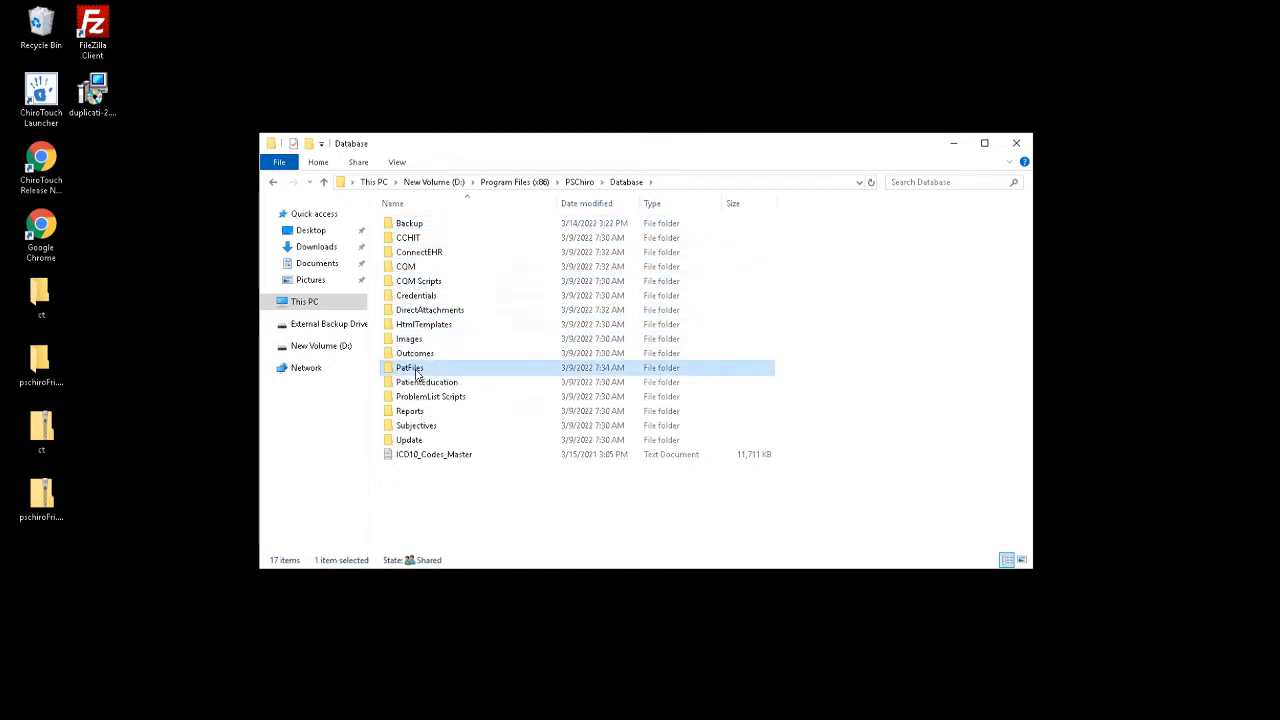
drag(507, 514, 405, 200)
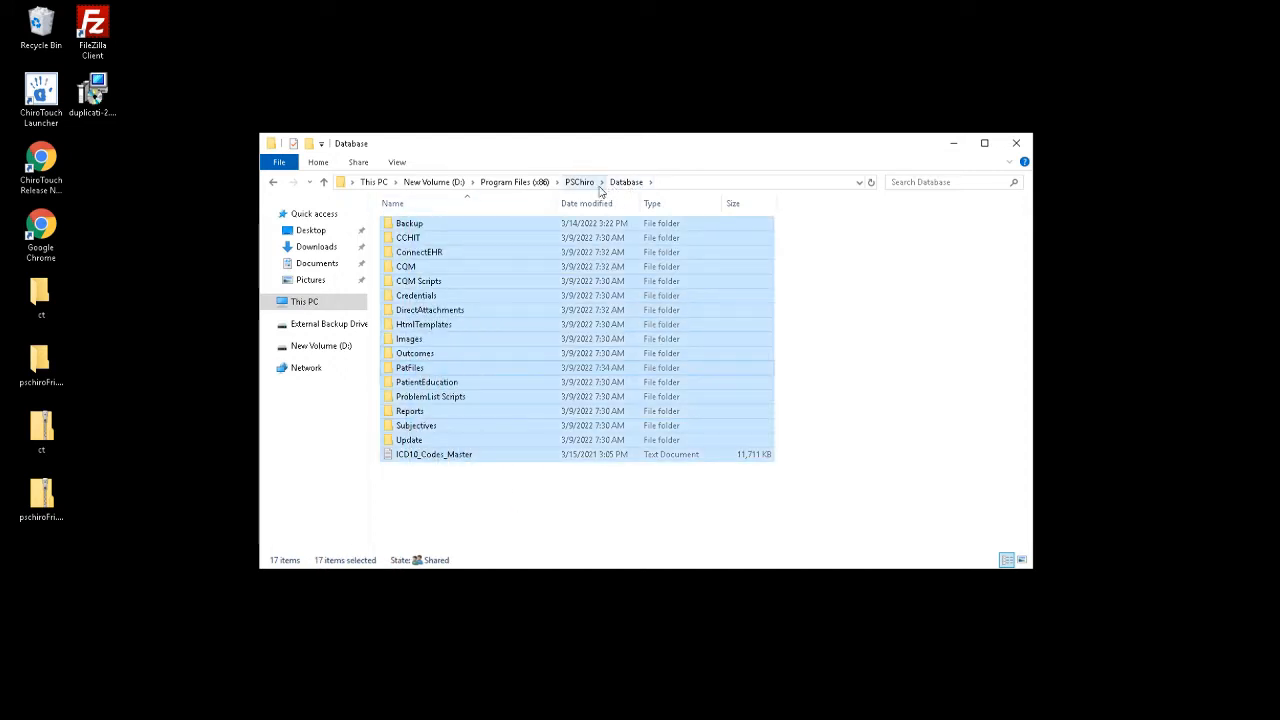
click(495, 490)
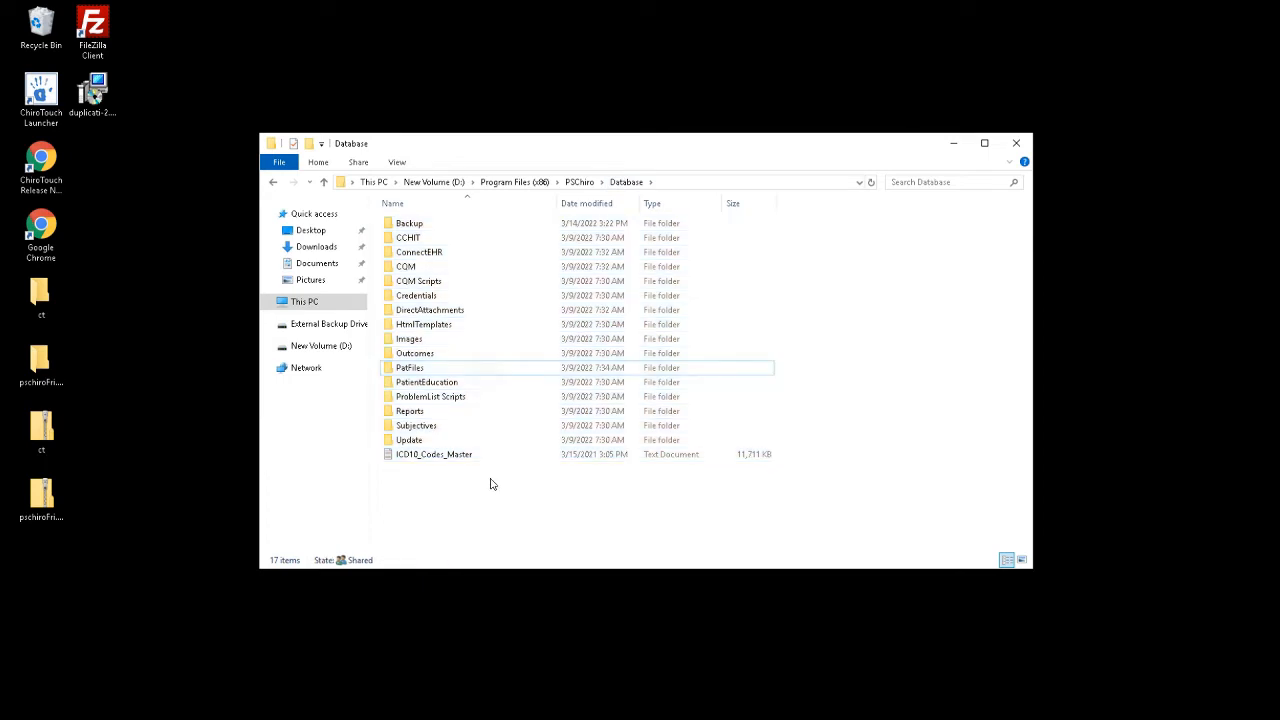
click(434, 225)
click(421, 372)
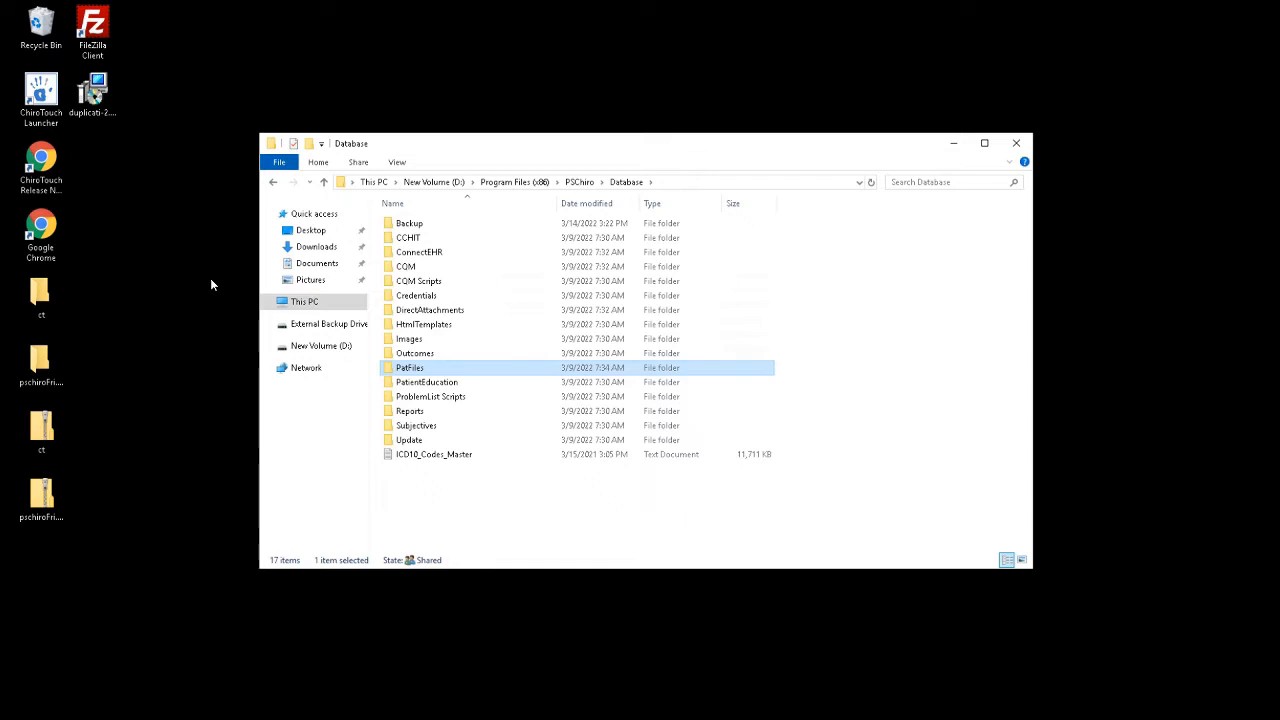
double_click(40, 232)
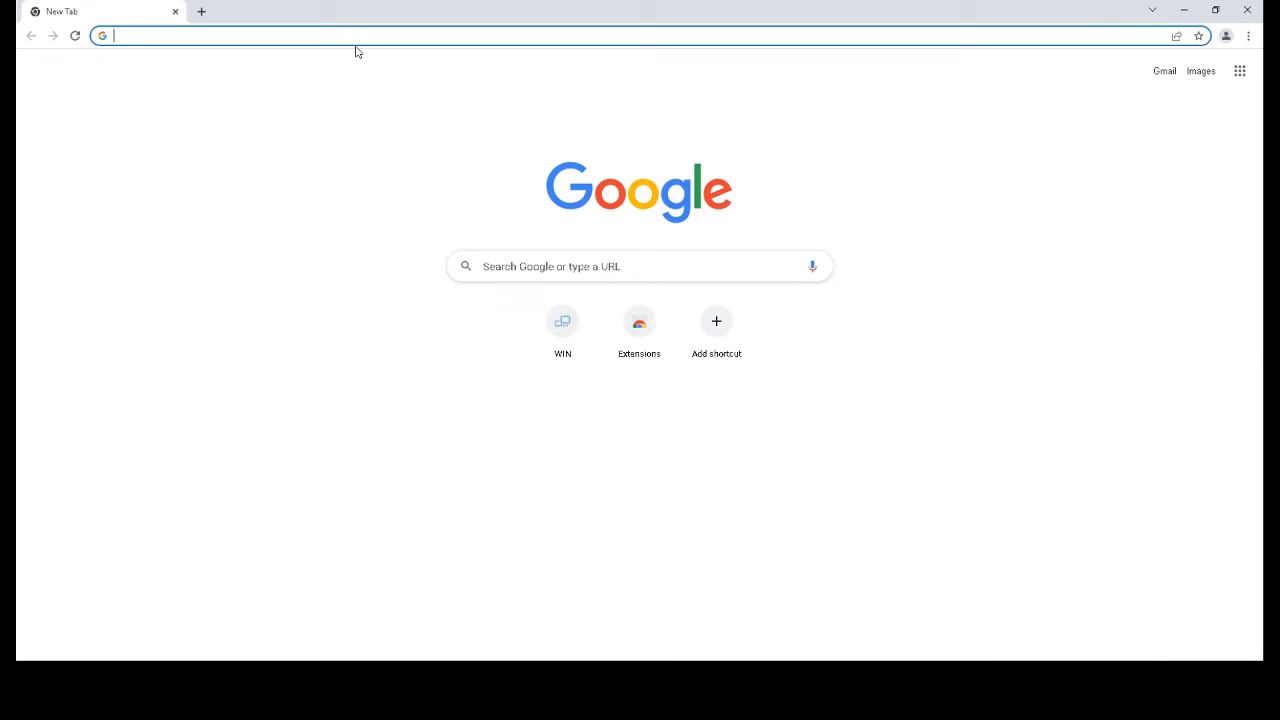
Search Google for 'duplicati', reach the duplicati.com download page, then minimize Chrome
text(duplica)
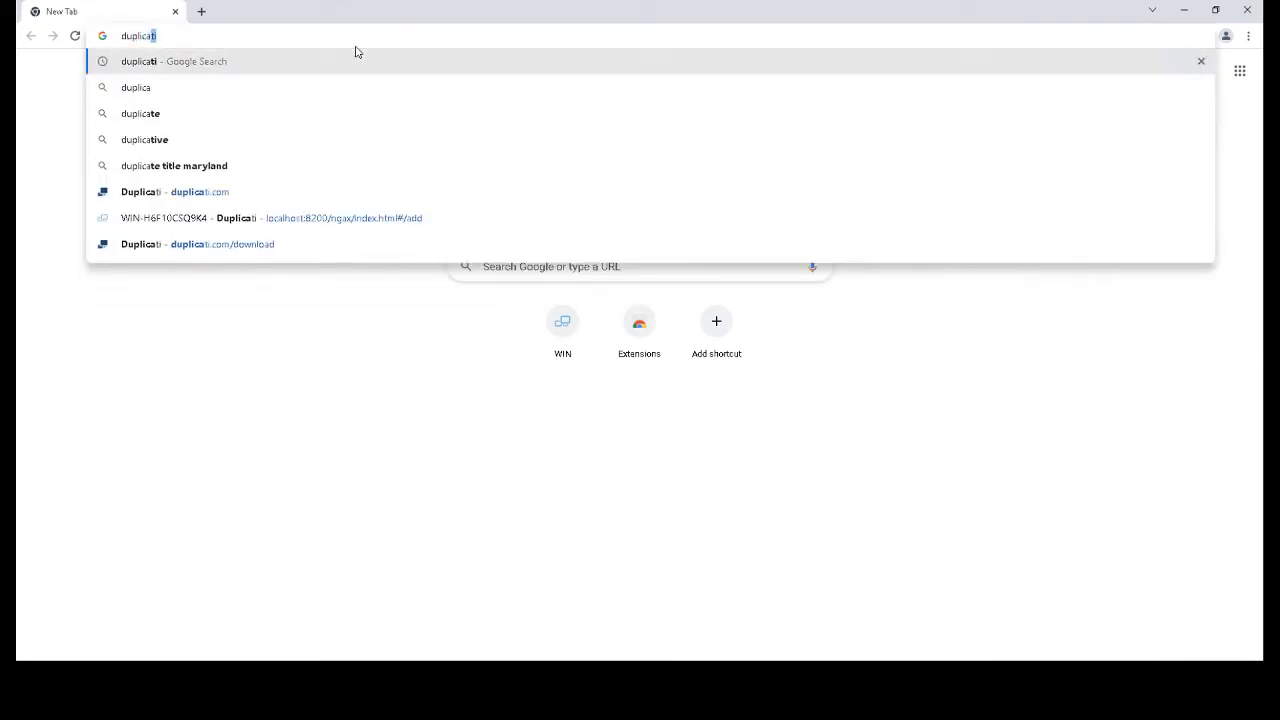
key(Return)
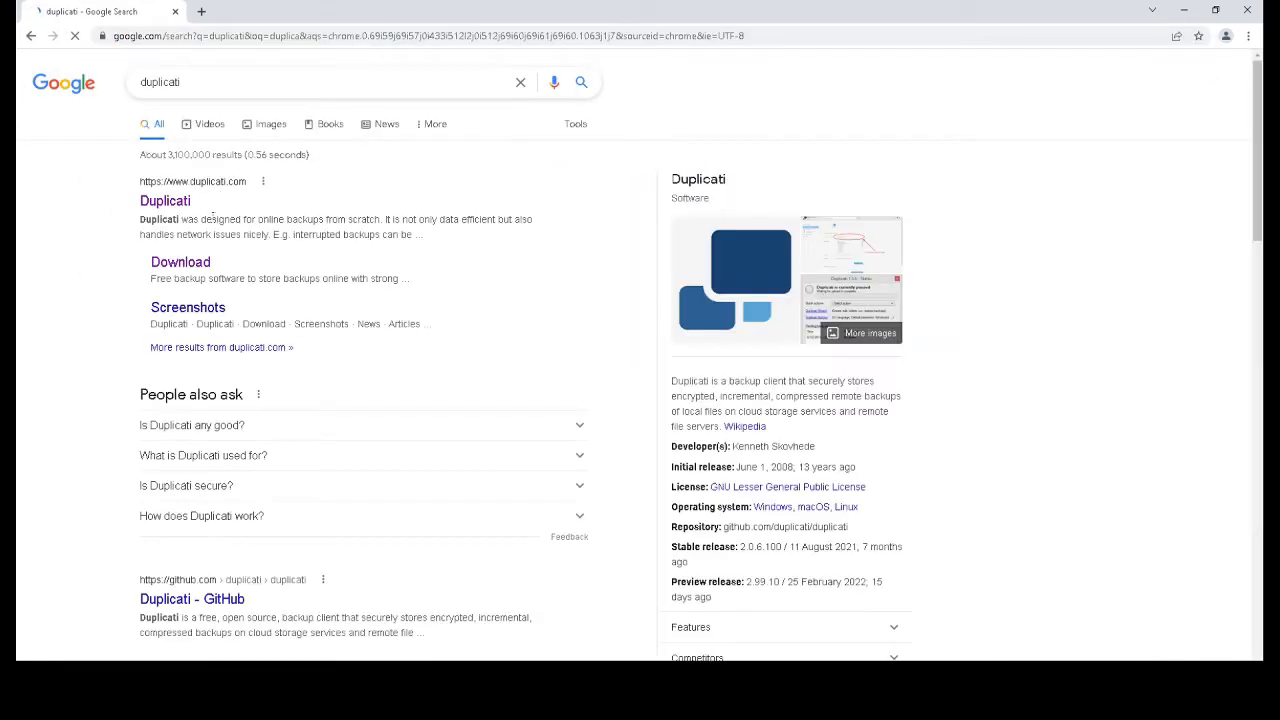
click(166, 205)
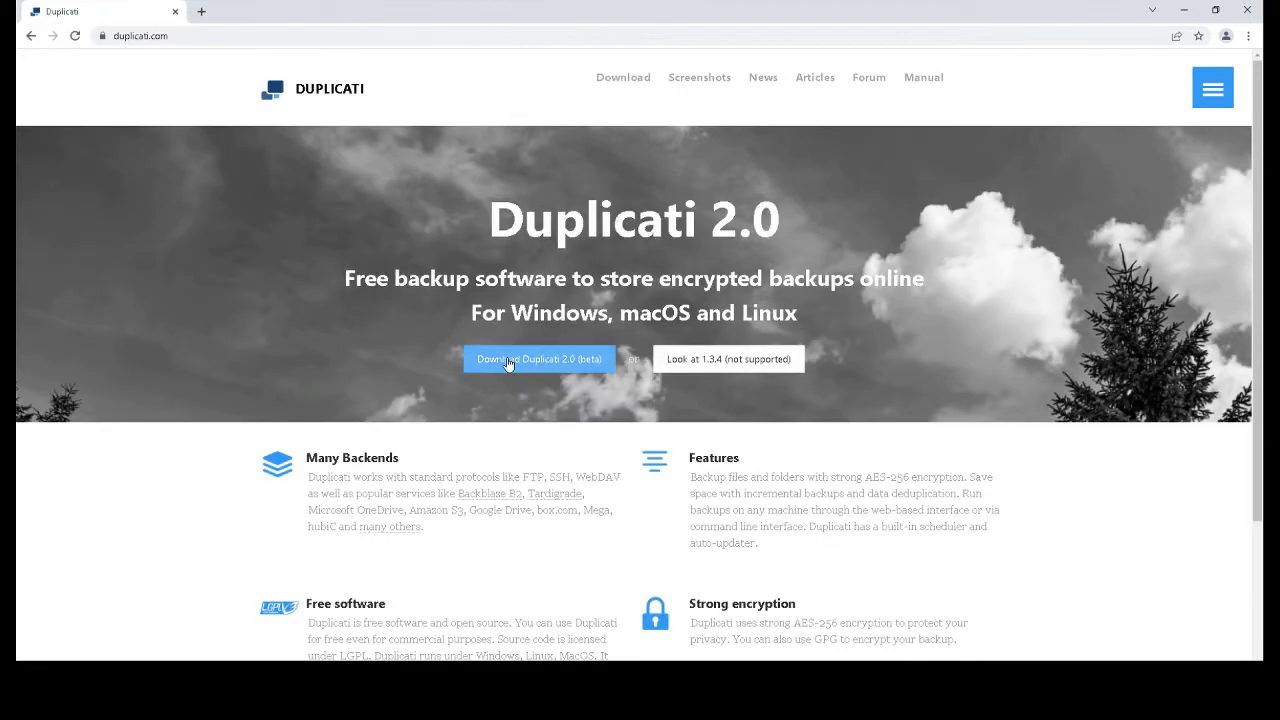
click(536, 367)
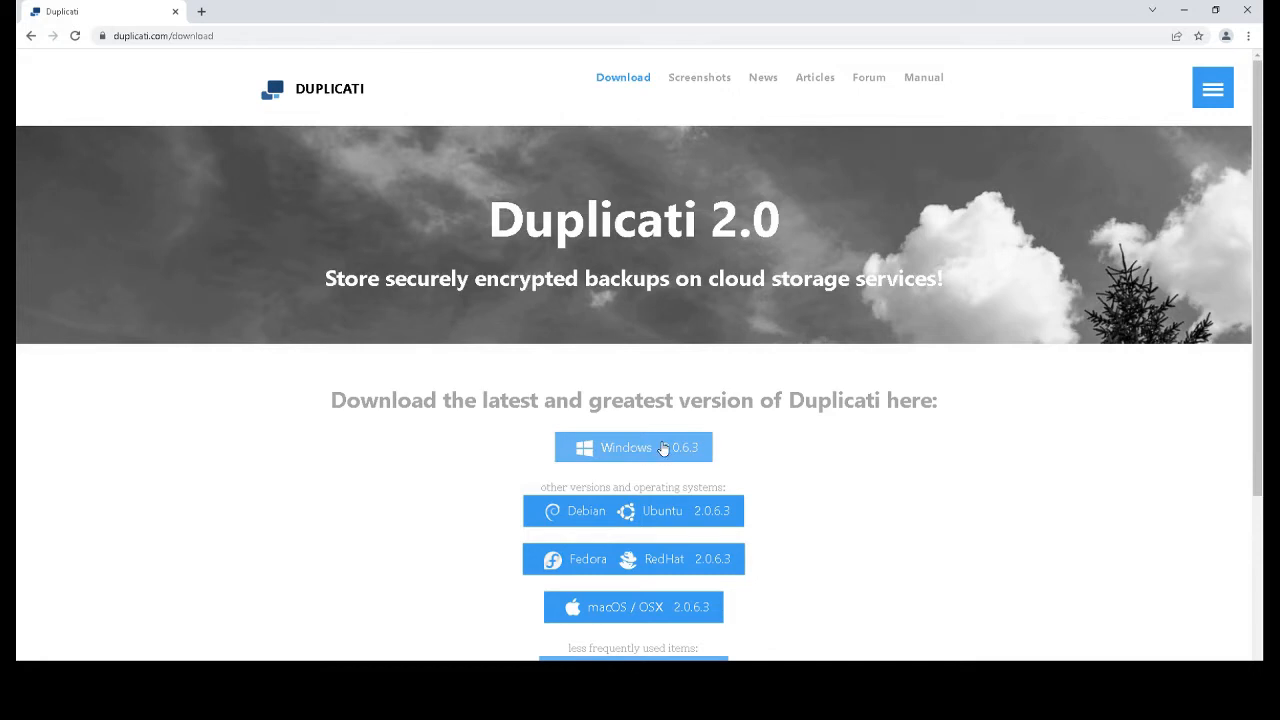
click(1183, 14)
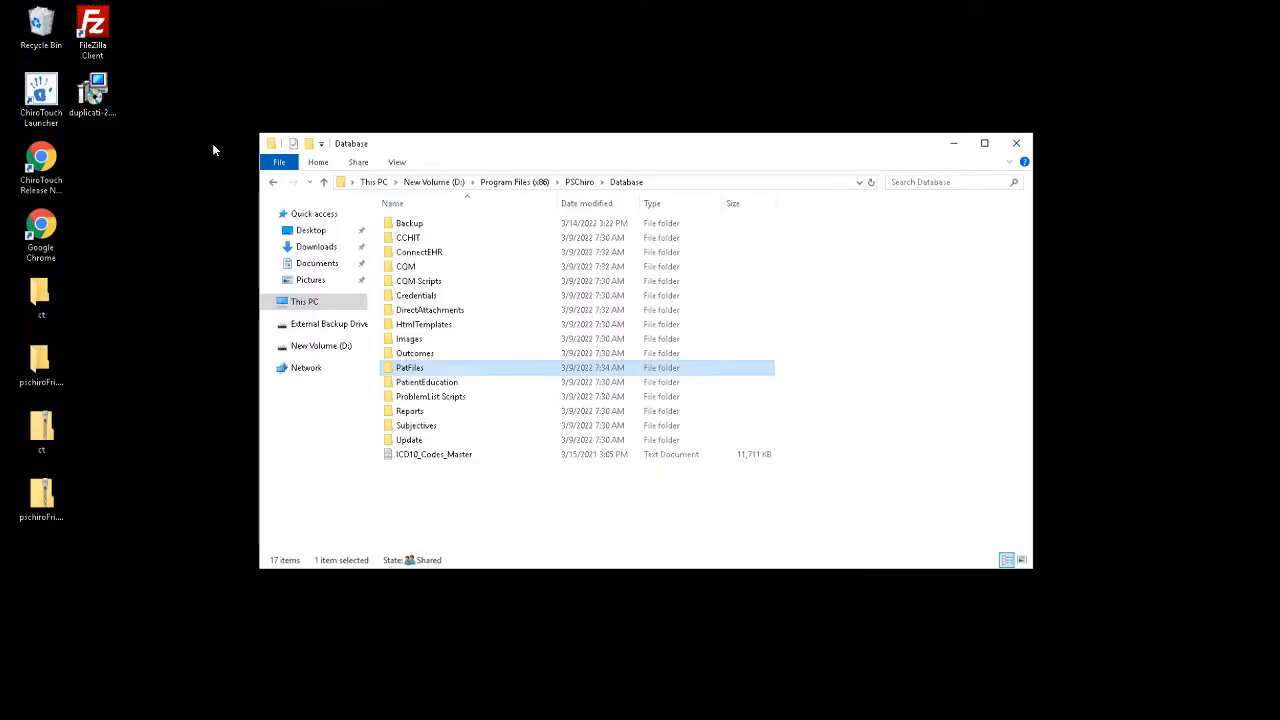
Run the desktop Duplicati 2 .msi installer, accept the license, and finish setup
click(953, 148)
click(93, 100)
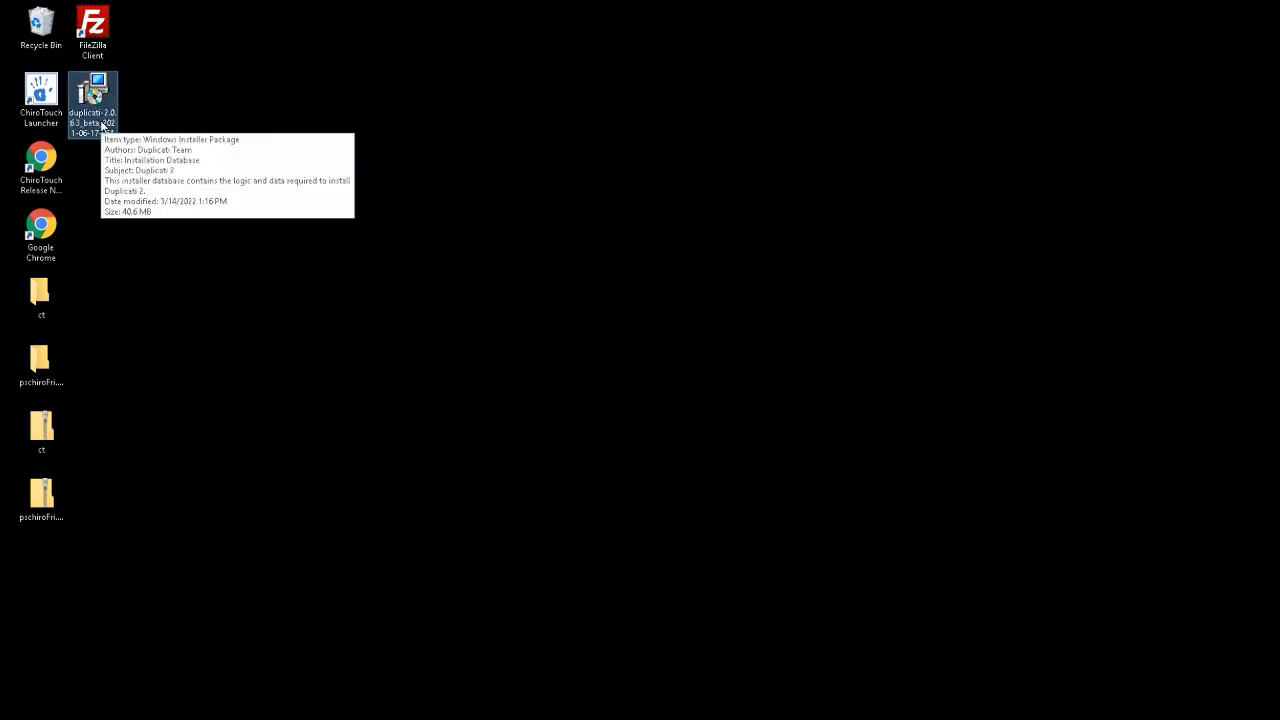
double_click(101, 122)
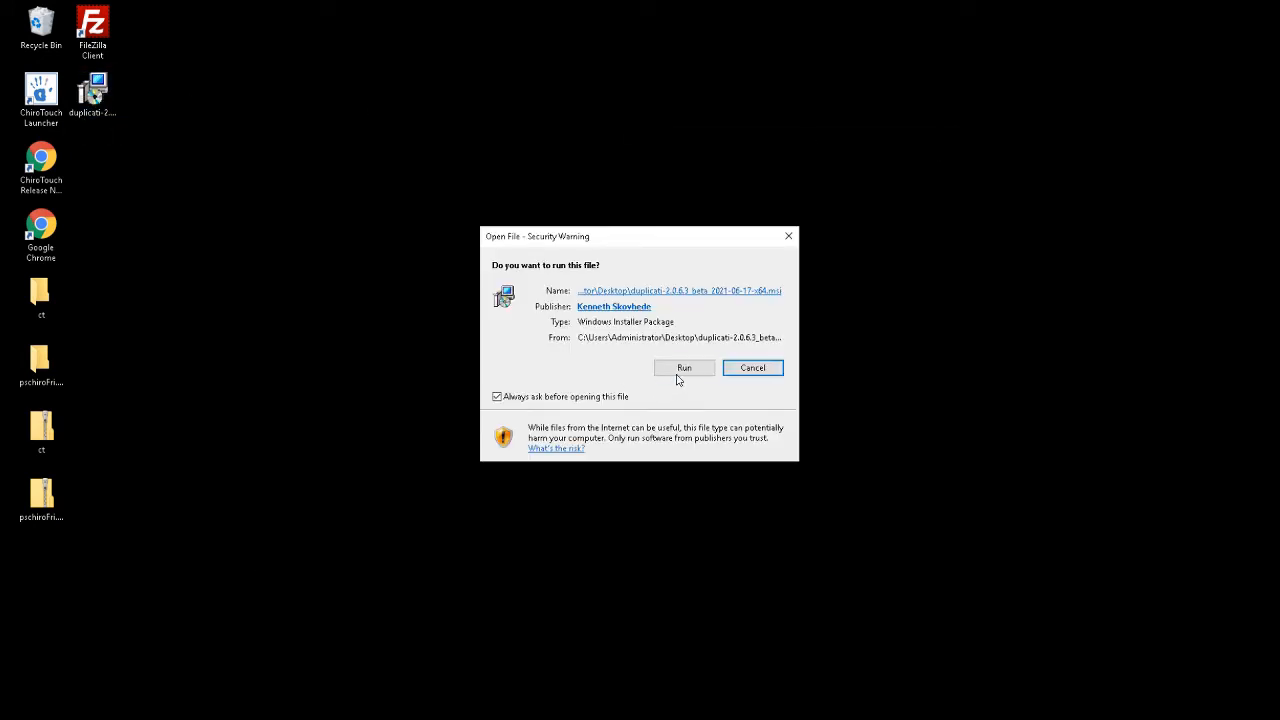
click(680, 372)
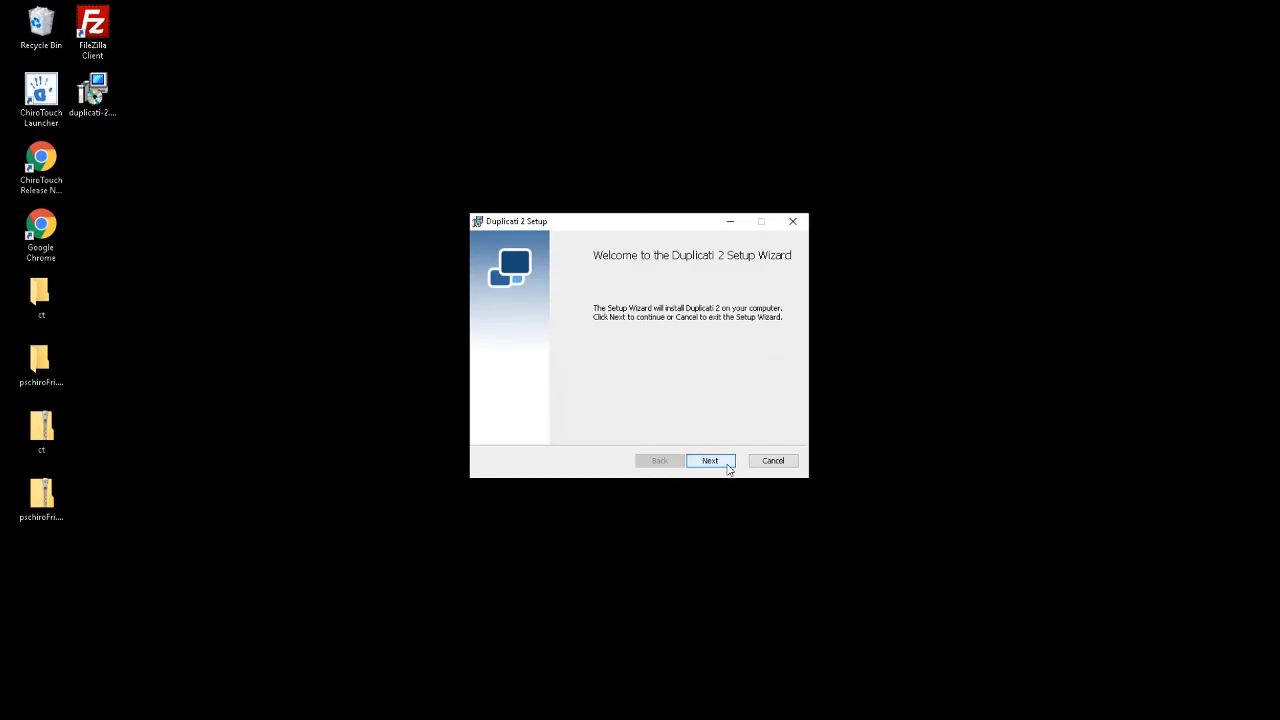
click(729, 470)
click(624, 430)
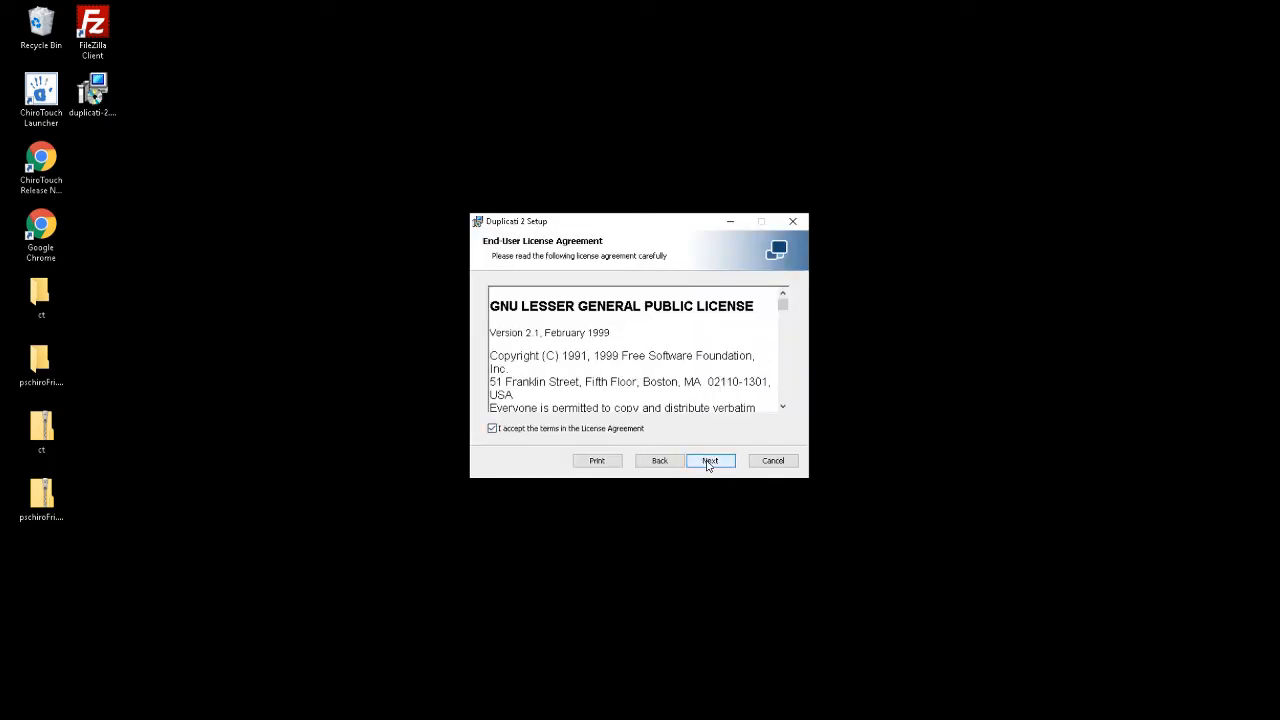
click(708, 463)
click(719, 460)
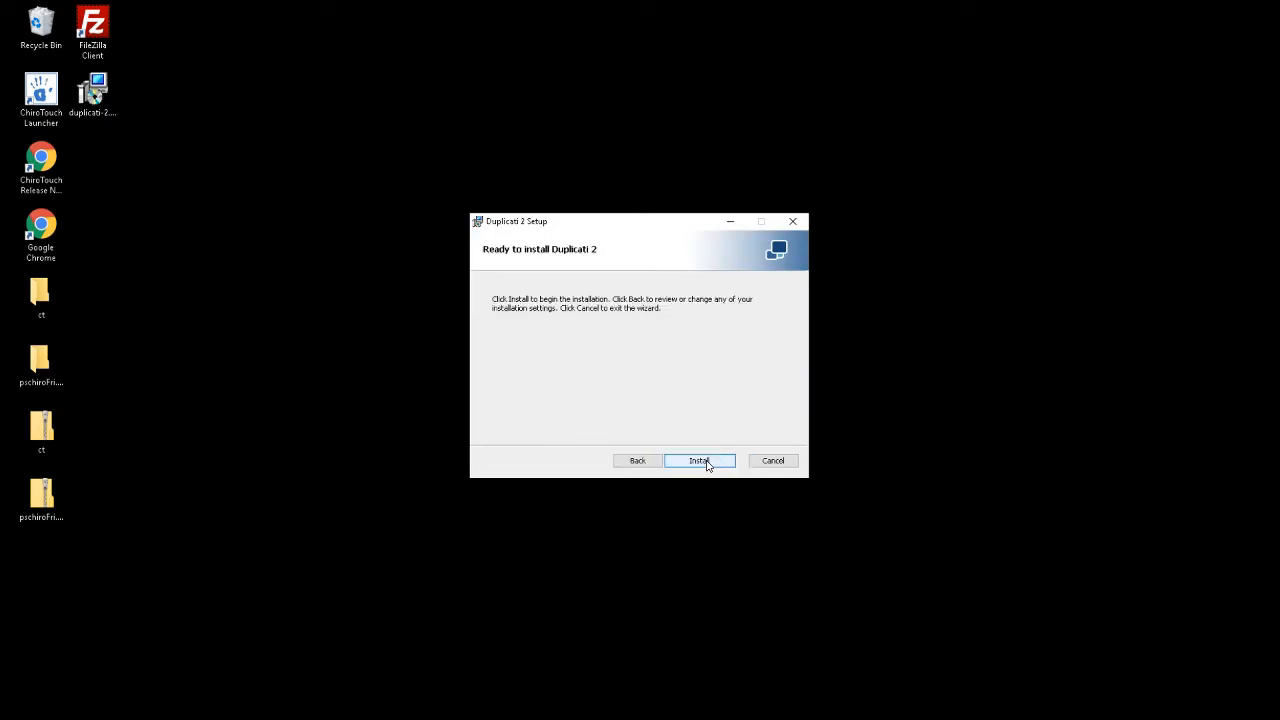
click(705, 461)
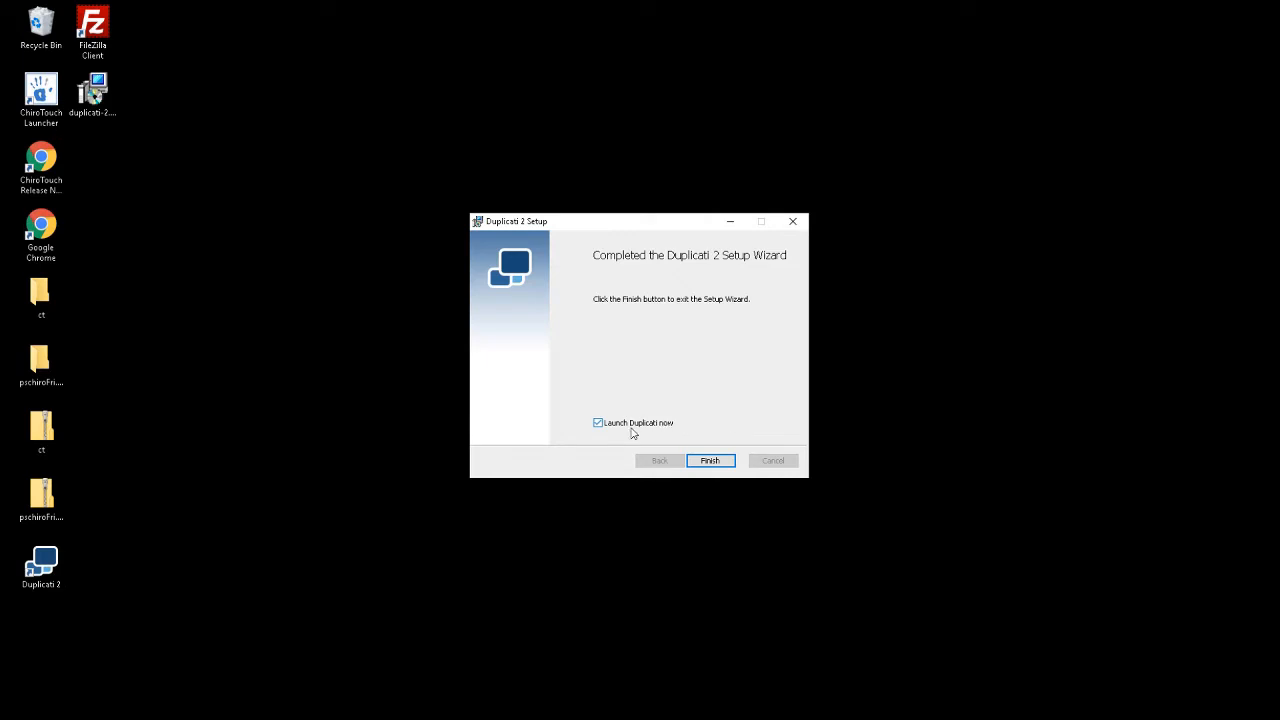
click(709, 461)
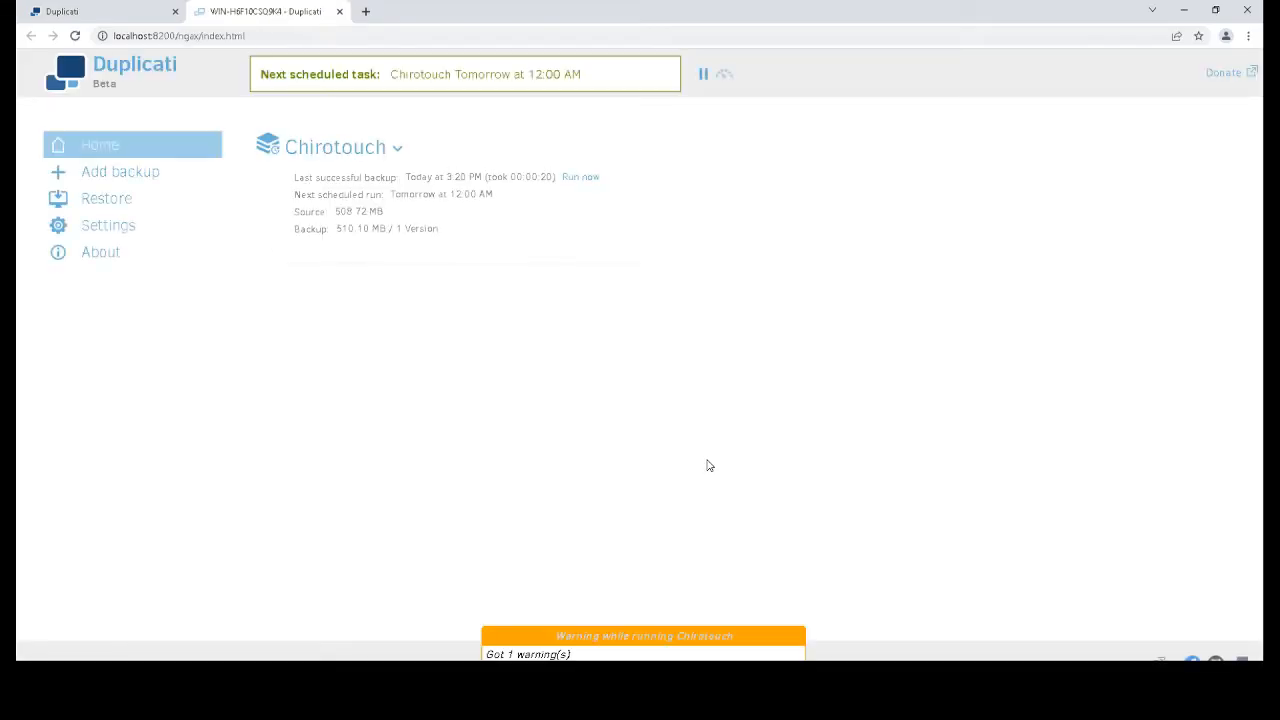
Delete the Chirotouch backup and its database, then begin adding a new backup
click(399, 149)
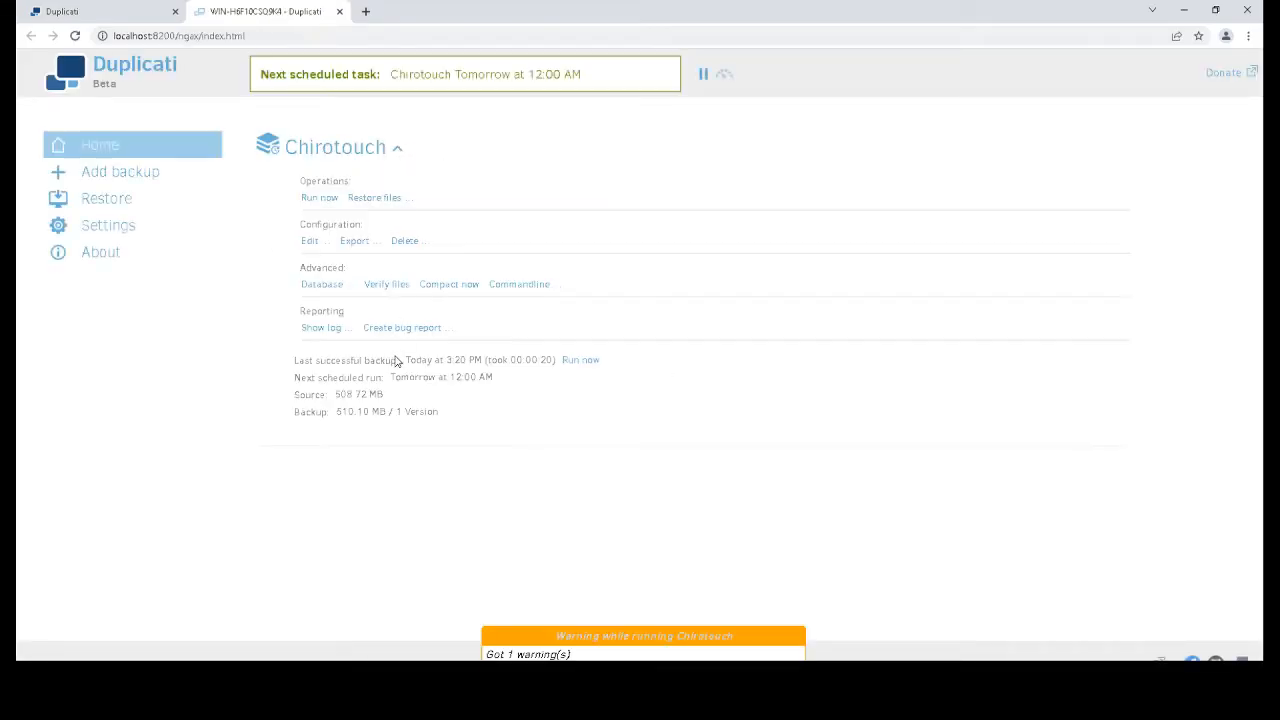
click(404, 242)
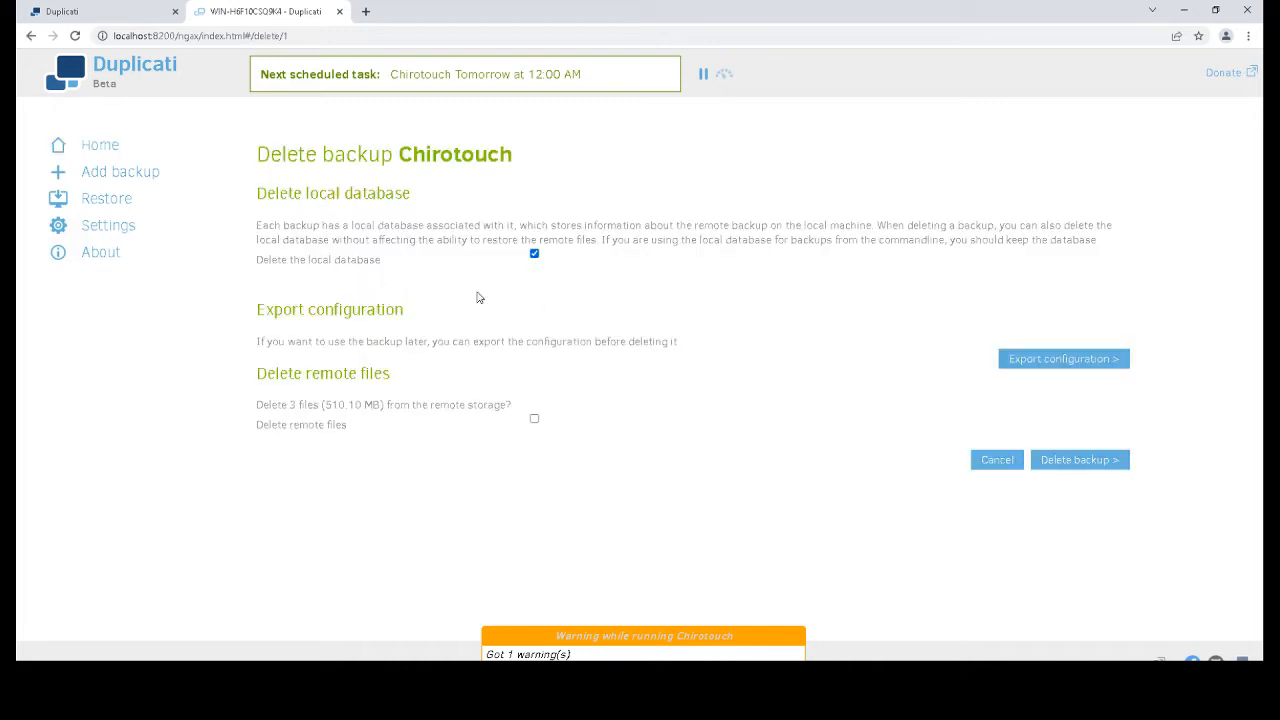
click(1096, 470)
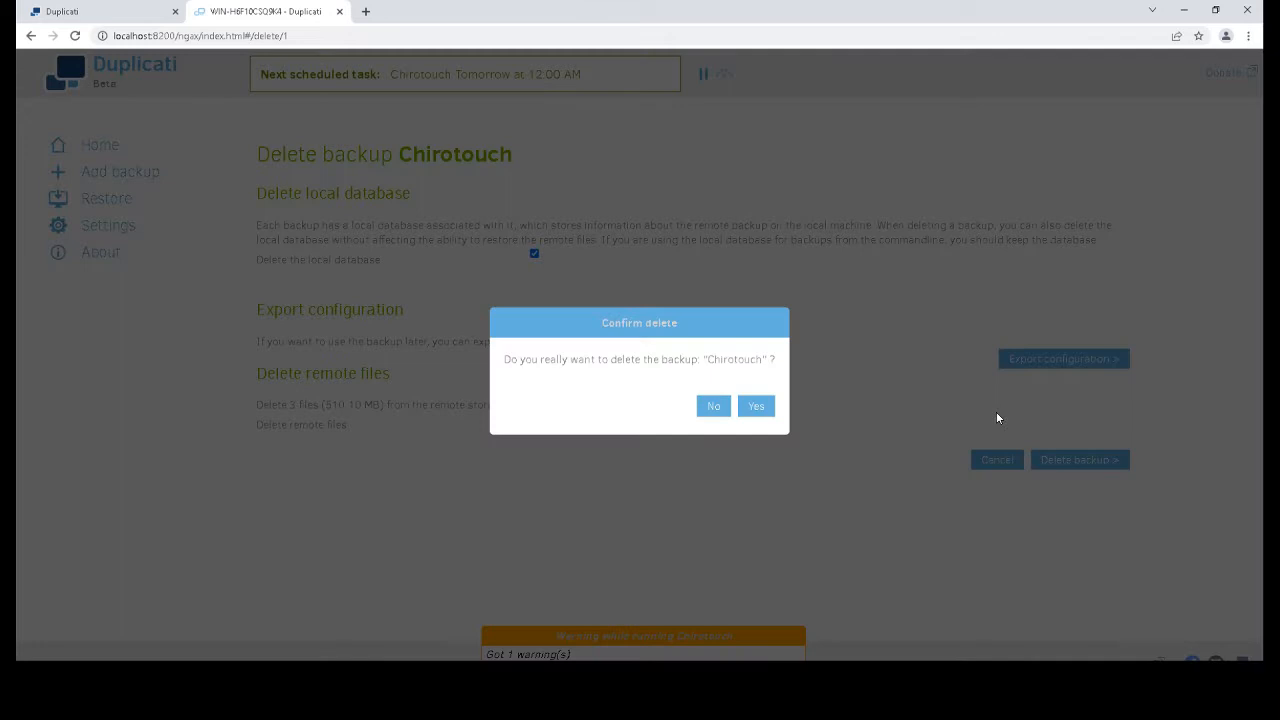
click(766, 406)
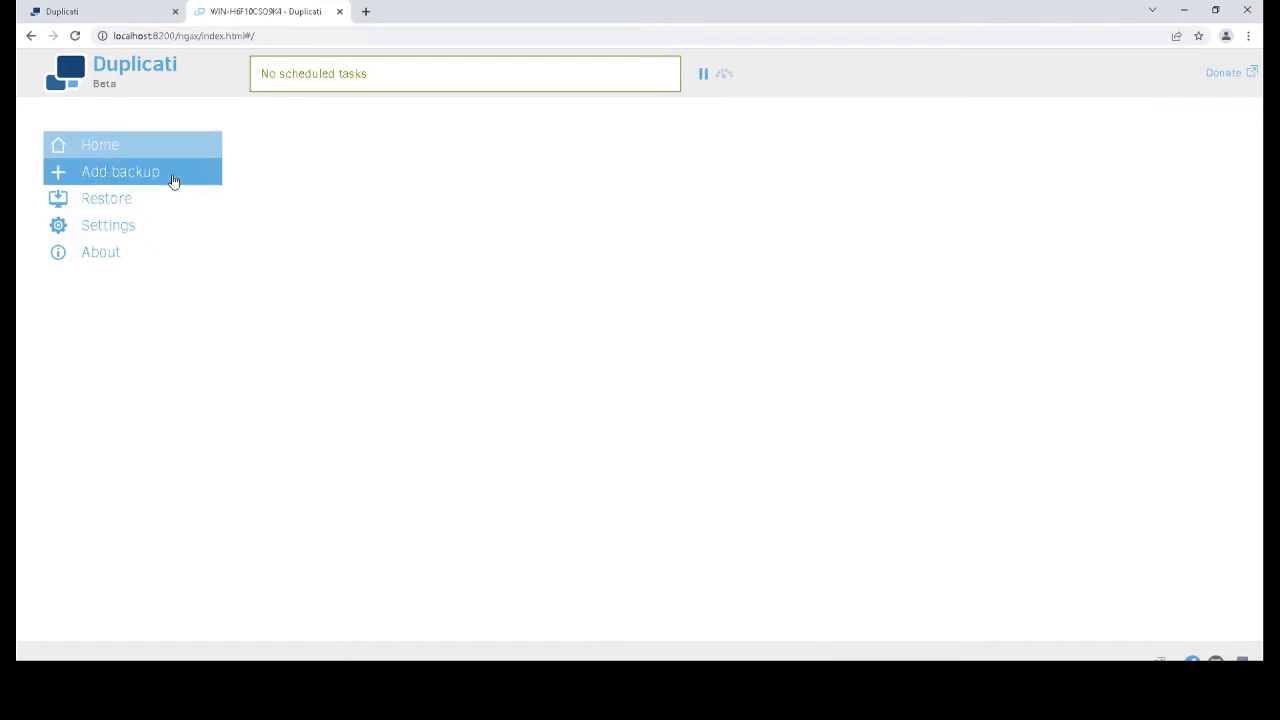
click(104, 175)
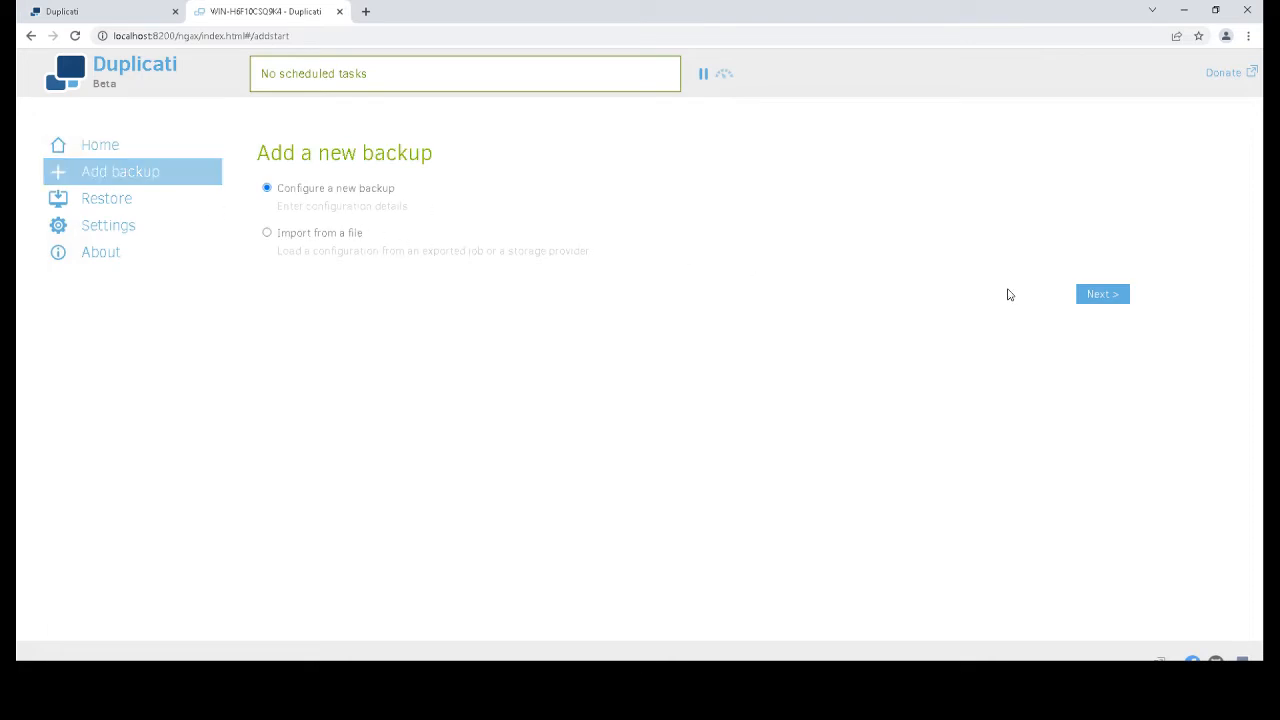
Dismiss the SQL Server error and name the new backup 'Chirotouth'
click(1114, 298)
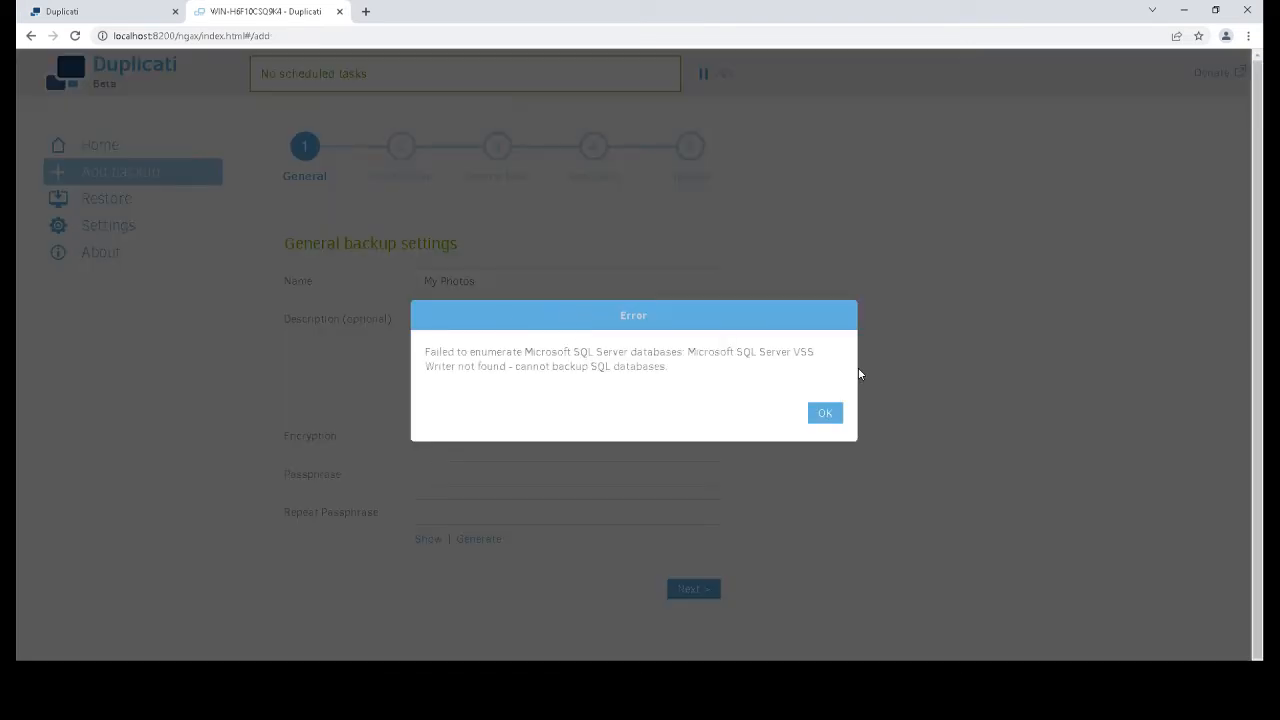
click(823, 415)
click(490, 279)
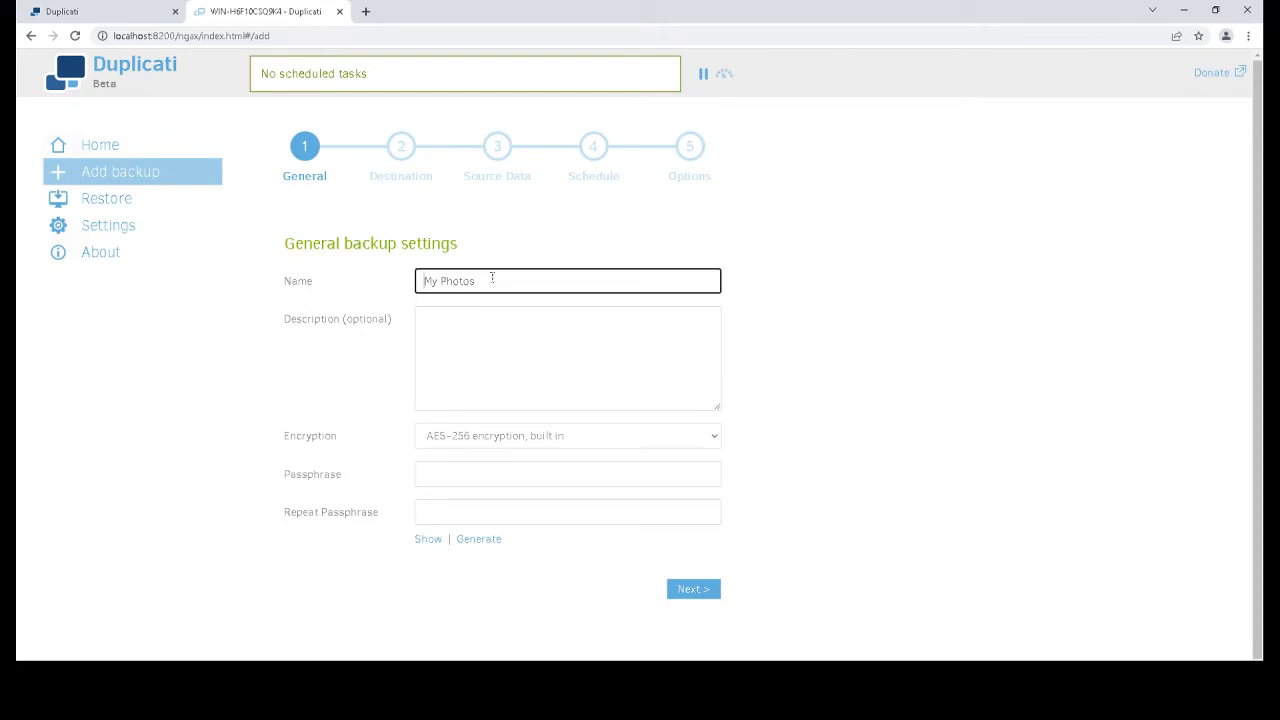
text(Chiroto)
text(outh)
drag(289, 443, 334, 443)
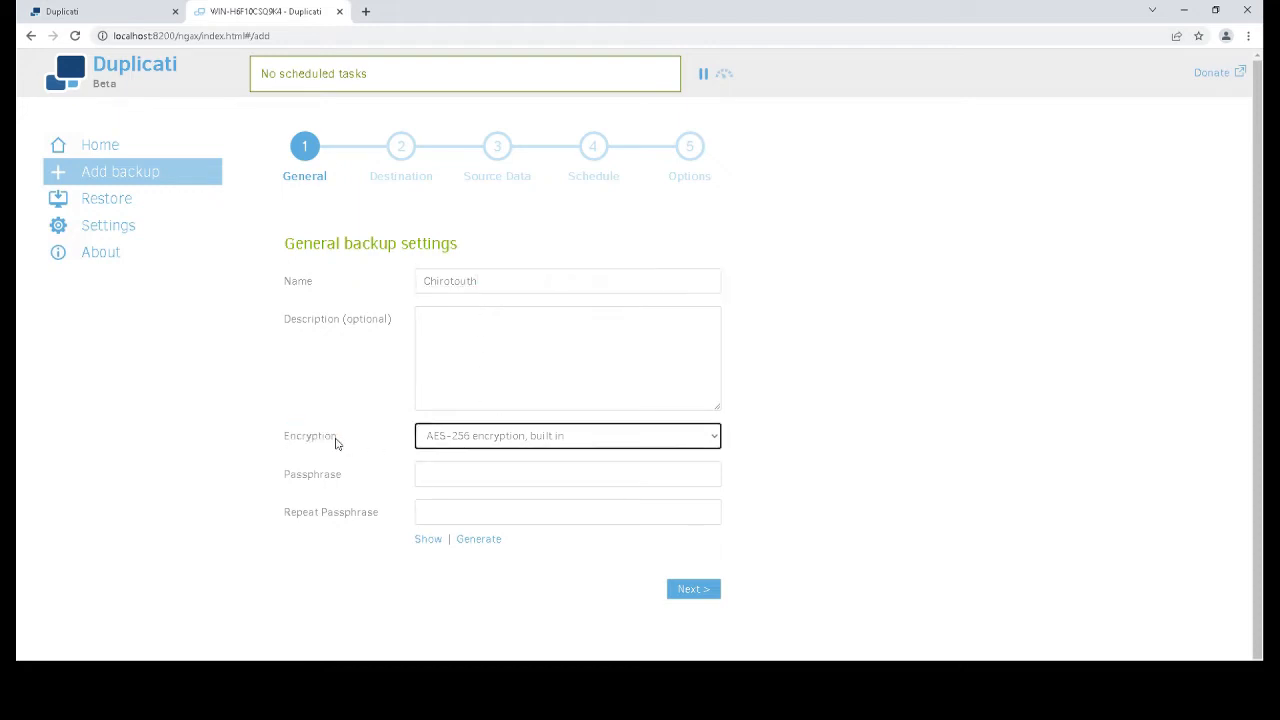
Set Encryption to No encryption and continue to the destination step
click(459, 435)
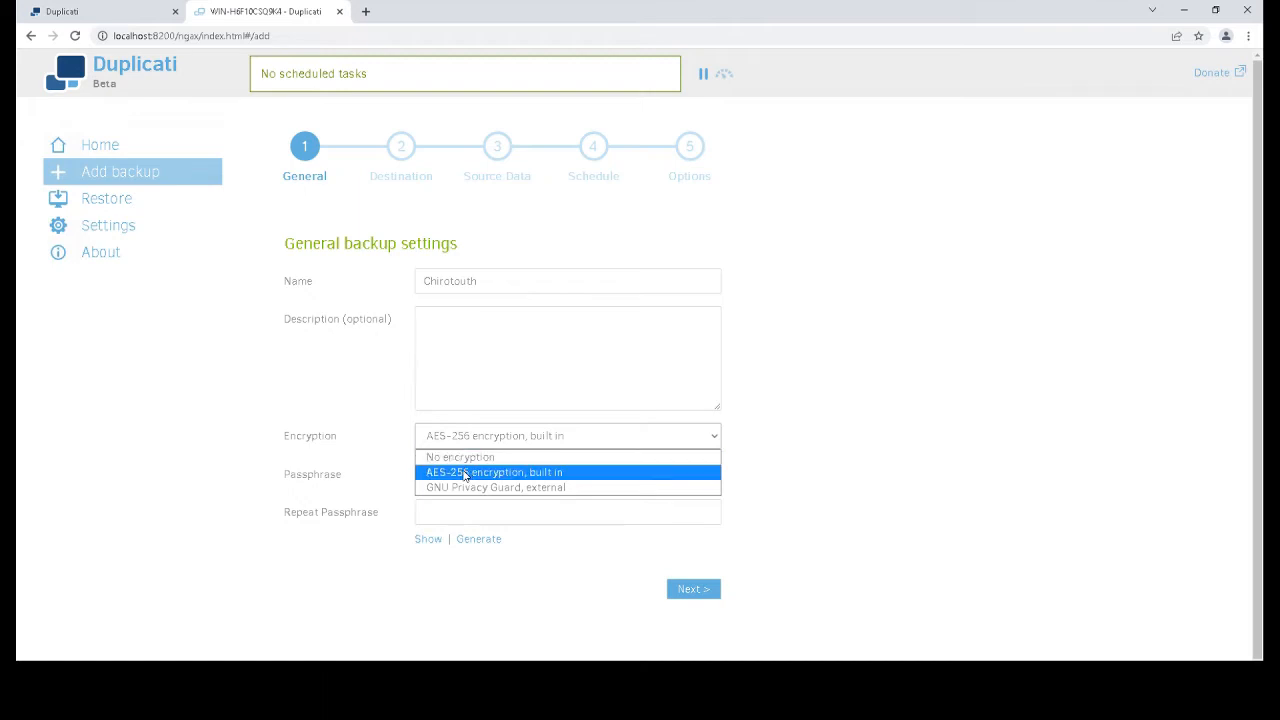
click(464, 474)
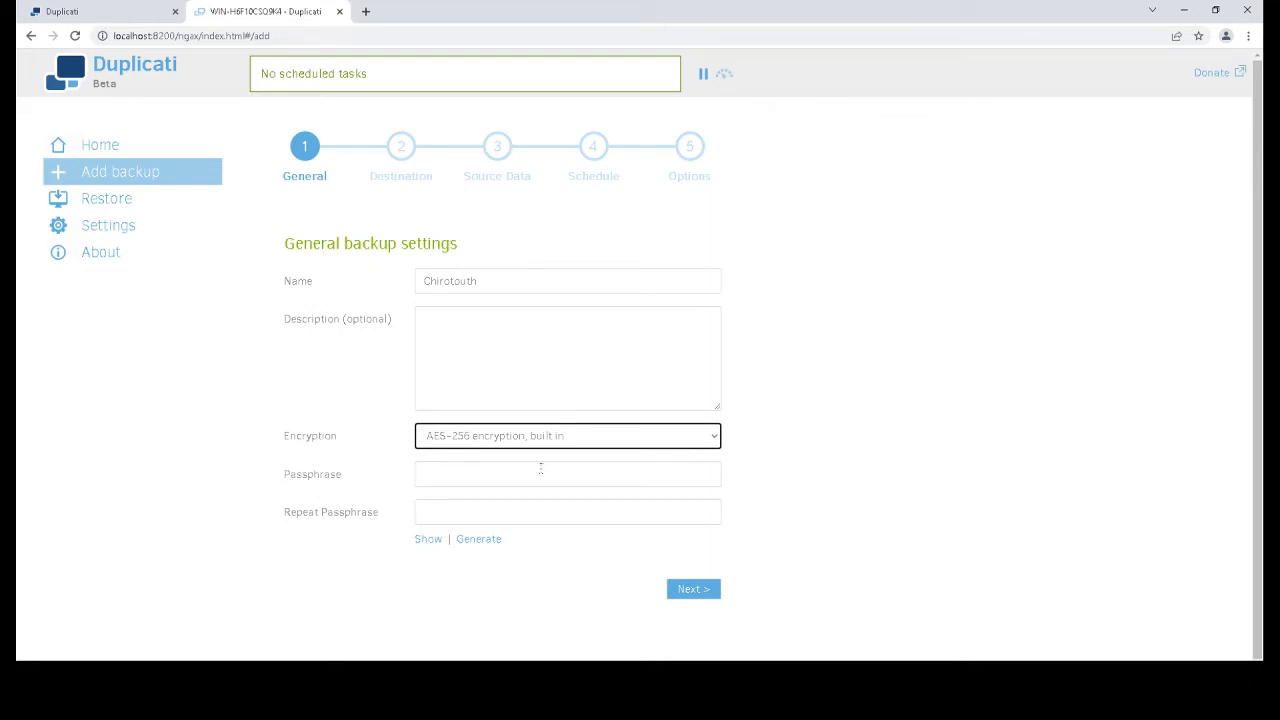
click(446, 478)
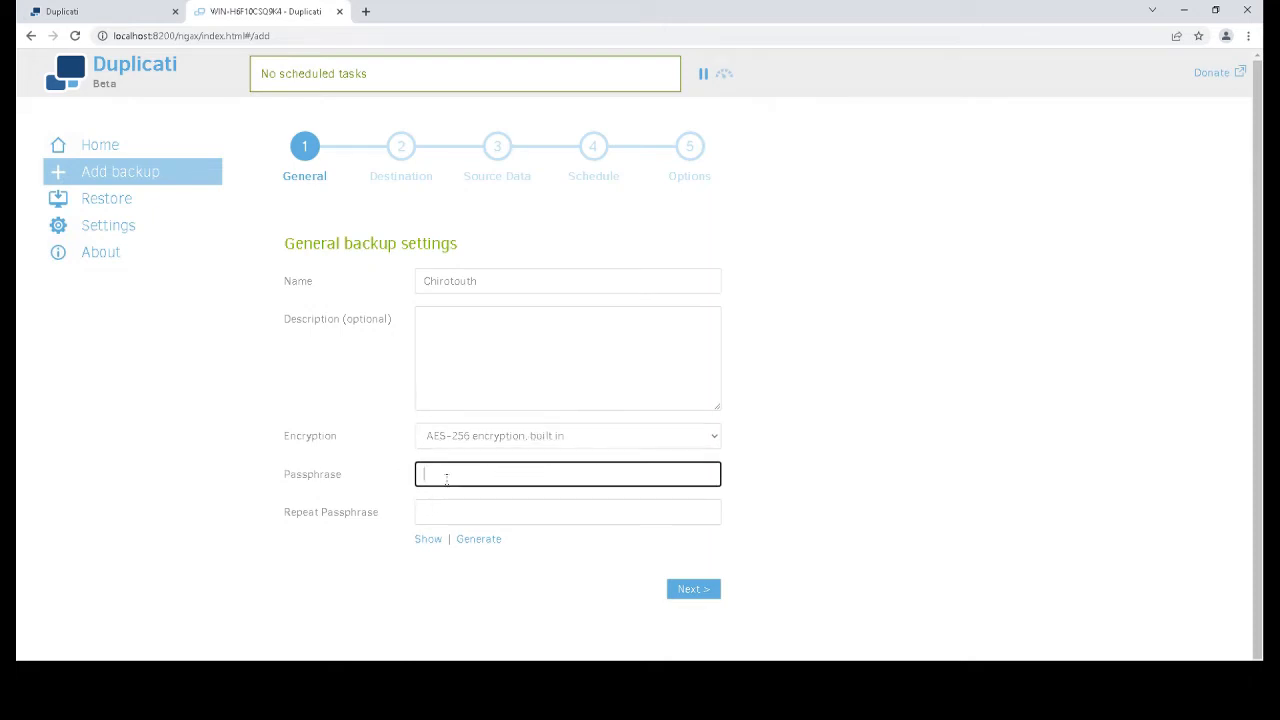
click(431, 505)
click(449, 466)
click(434, 510)
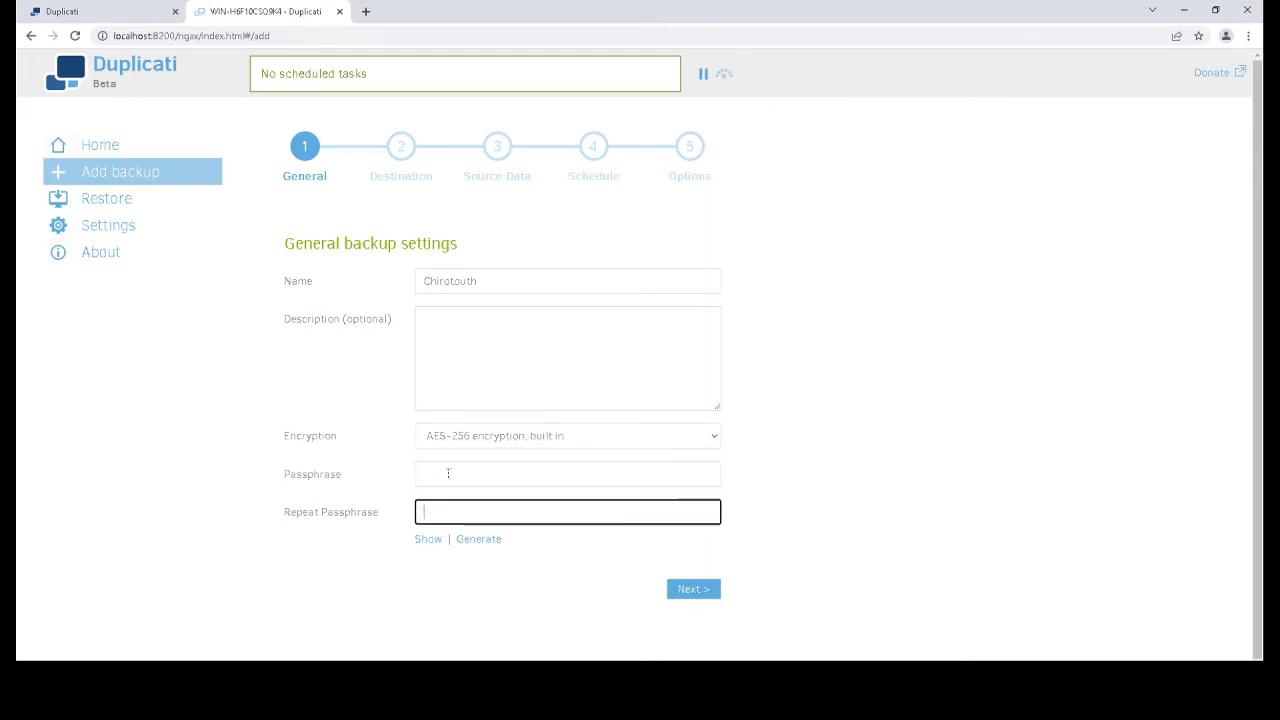
click(443, 472)
click(430, 505)
click(503, 437)
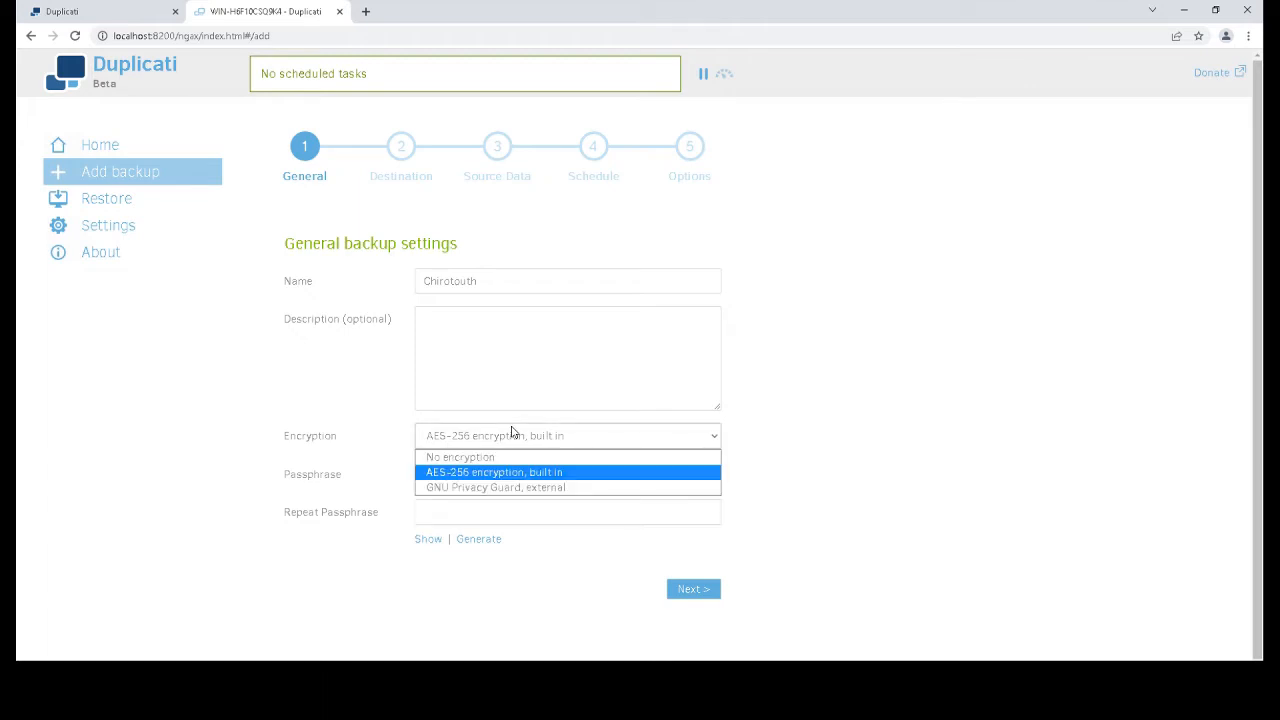
click(476, 466)
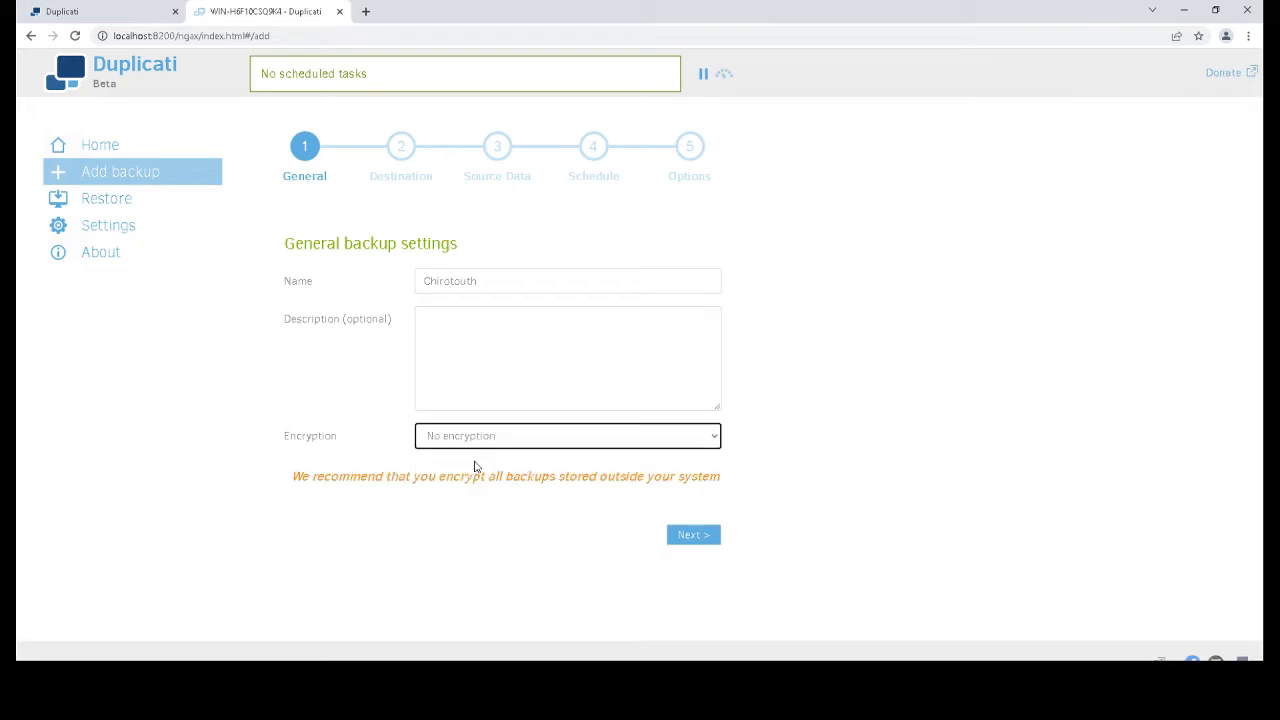
click(700, 536)
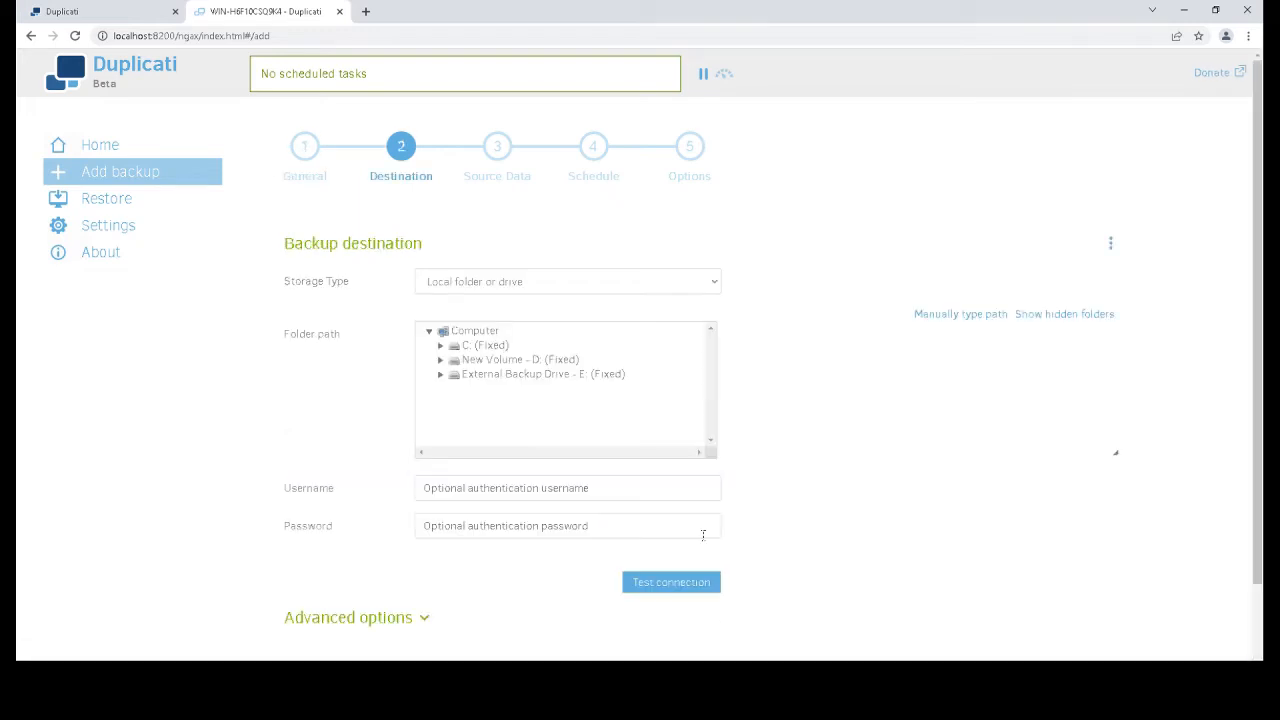
Select External Backup Drive - E: as destination and confirm the test reports 'Connection worked!'
drag(287, 244, 435, 254)
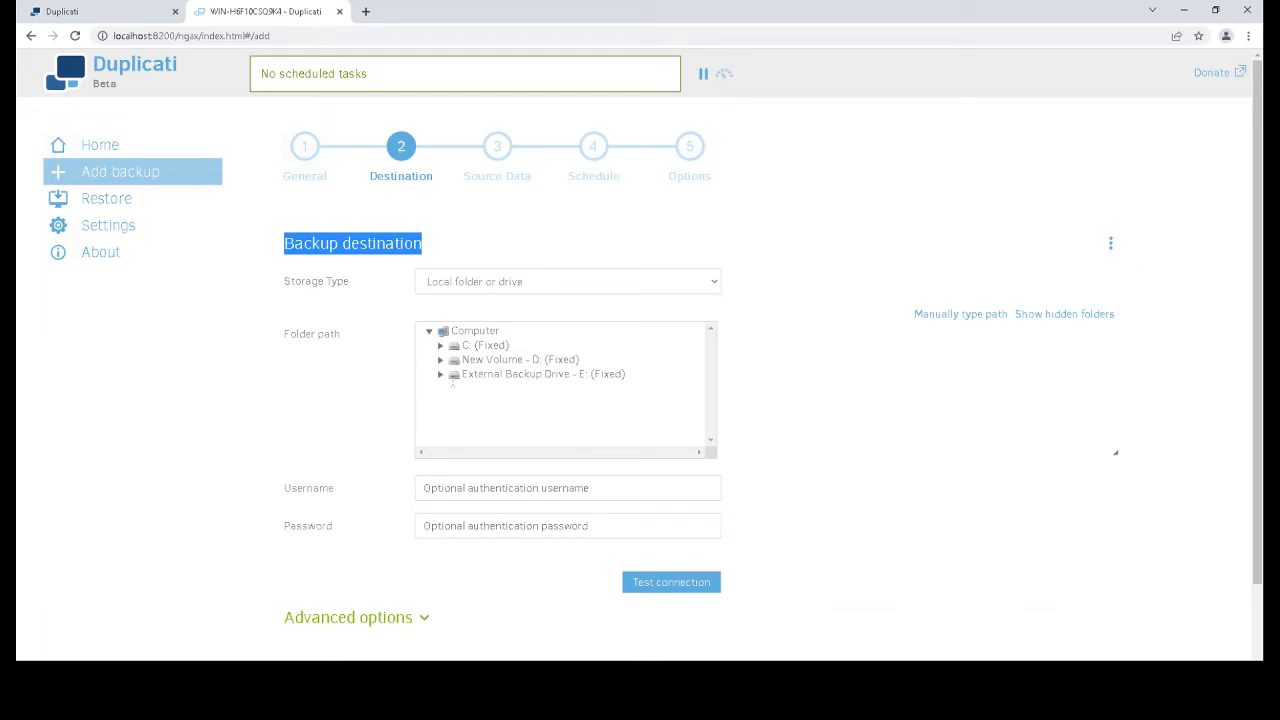
click(440, 374)
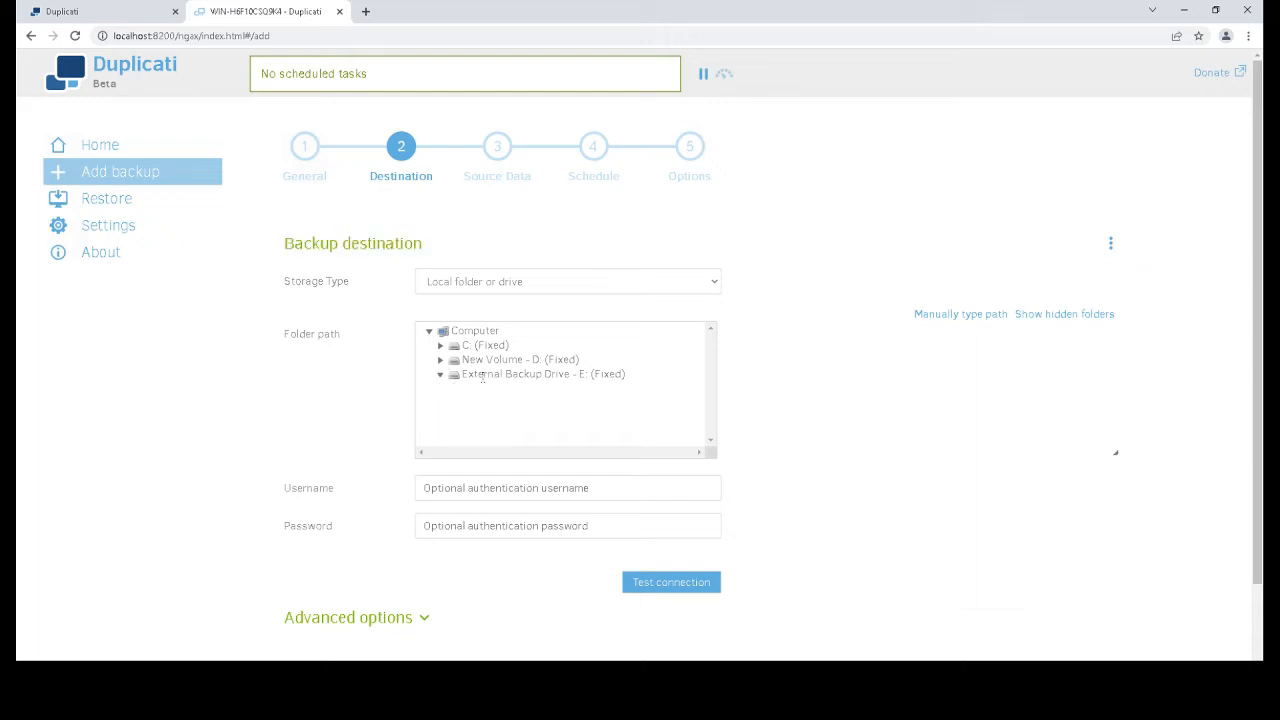
click(482, 376)
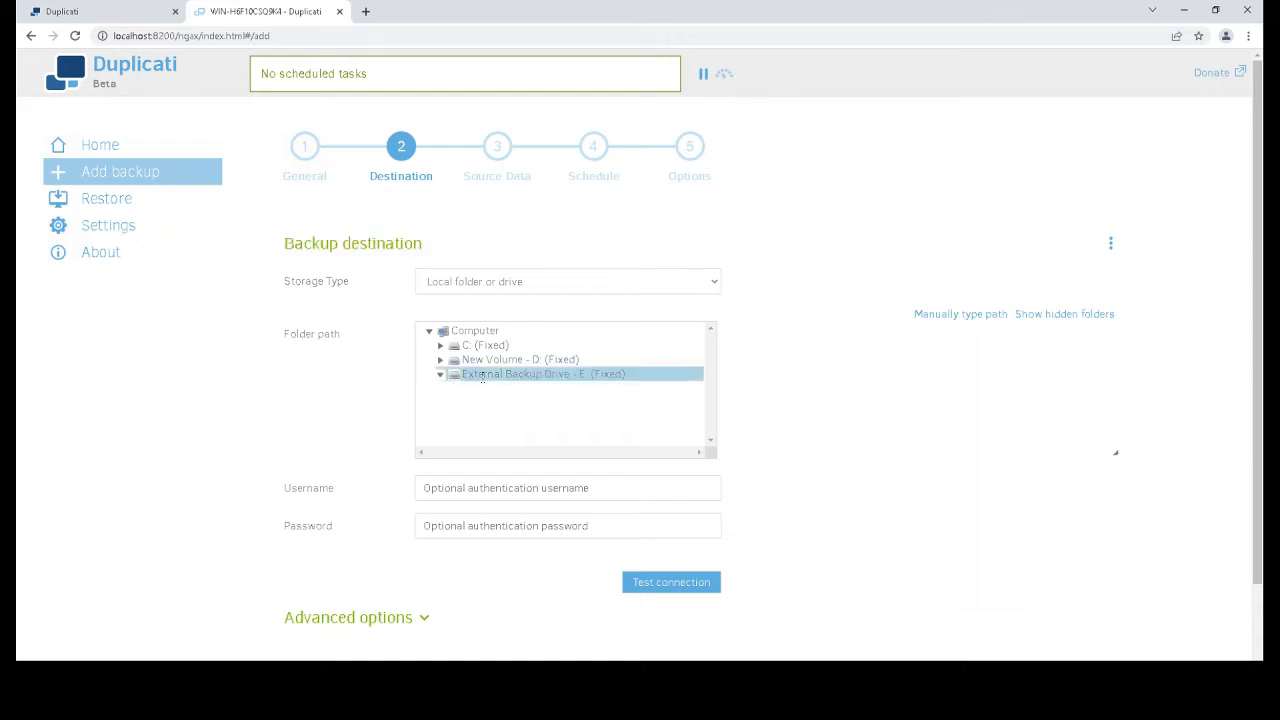
click(658, 586)
drag(561, 360, 672, 367)
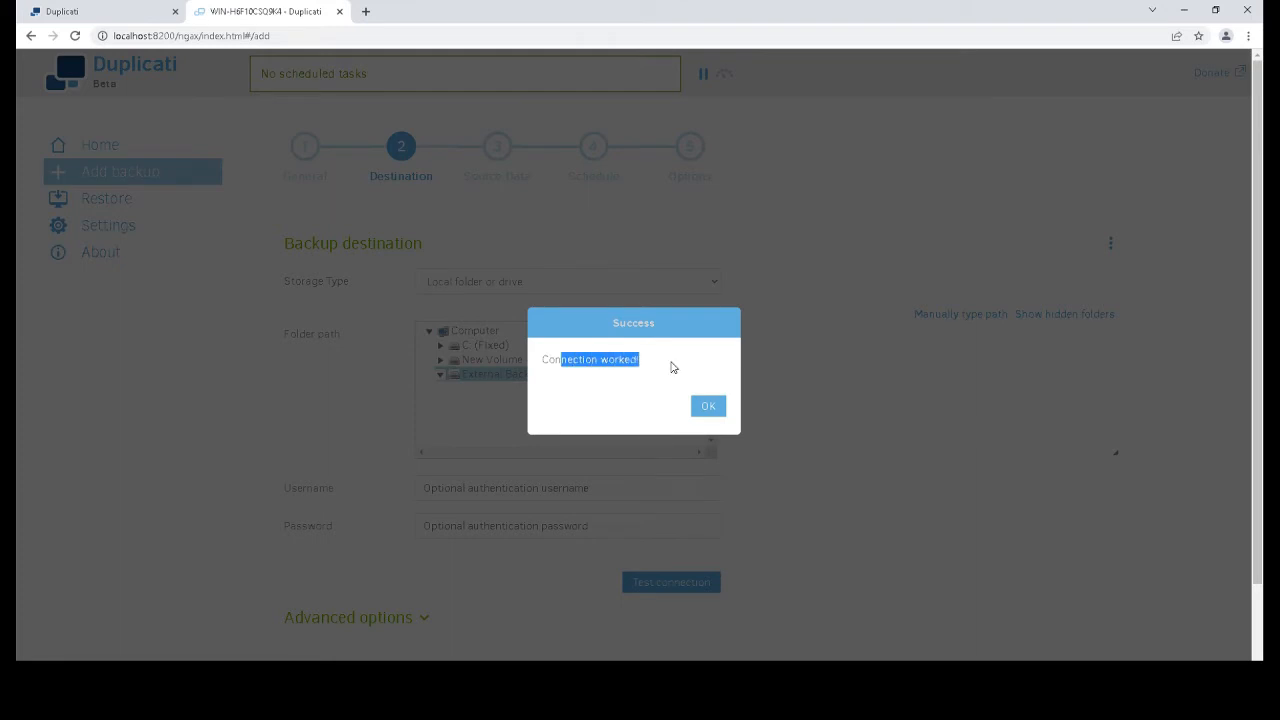
click(700, 412)
scroll(538, 588, down, 1)
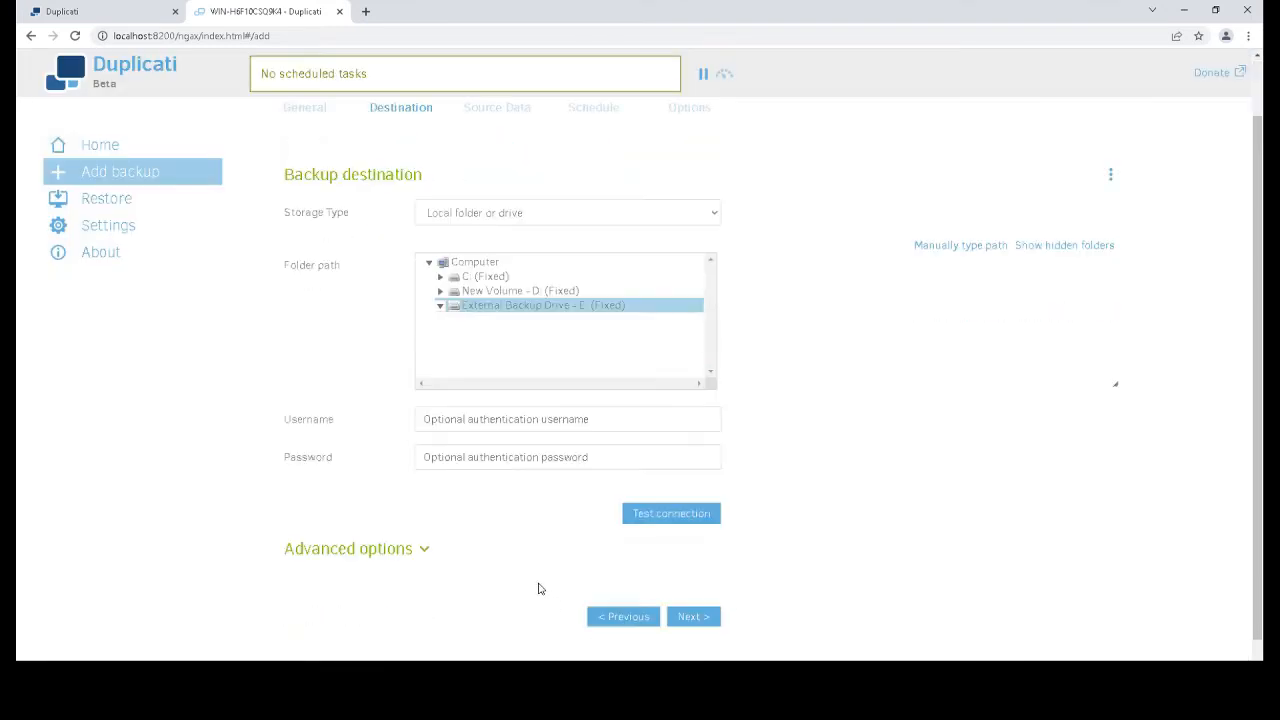
On Source Data, expand Computer > D: > Program Files (x86) > PSChiro
click(697, 623)
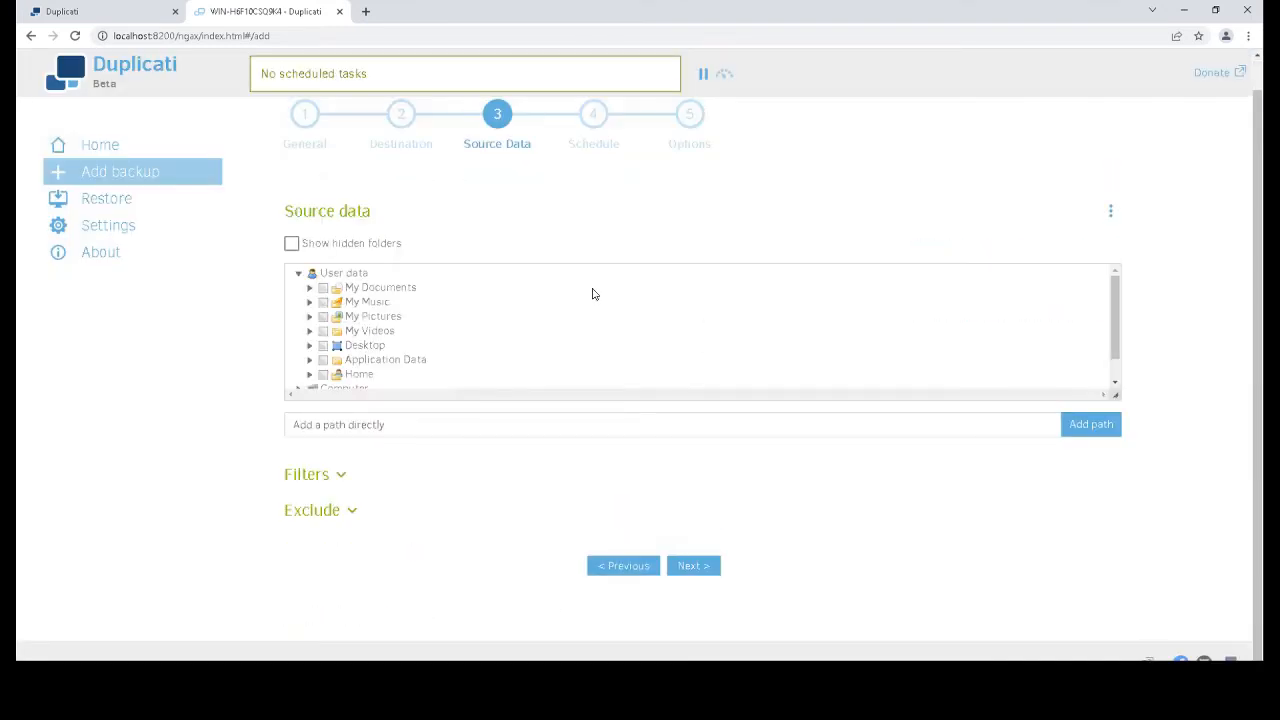
drag(283, 214, 366, 212)
scroll(428, 362, down, 1)
click(299, 363)
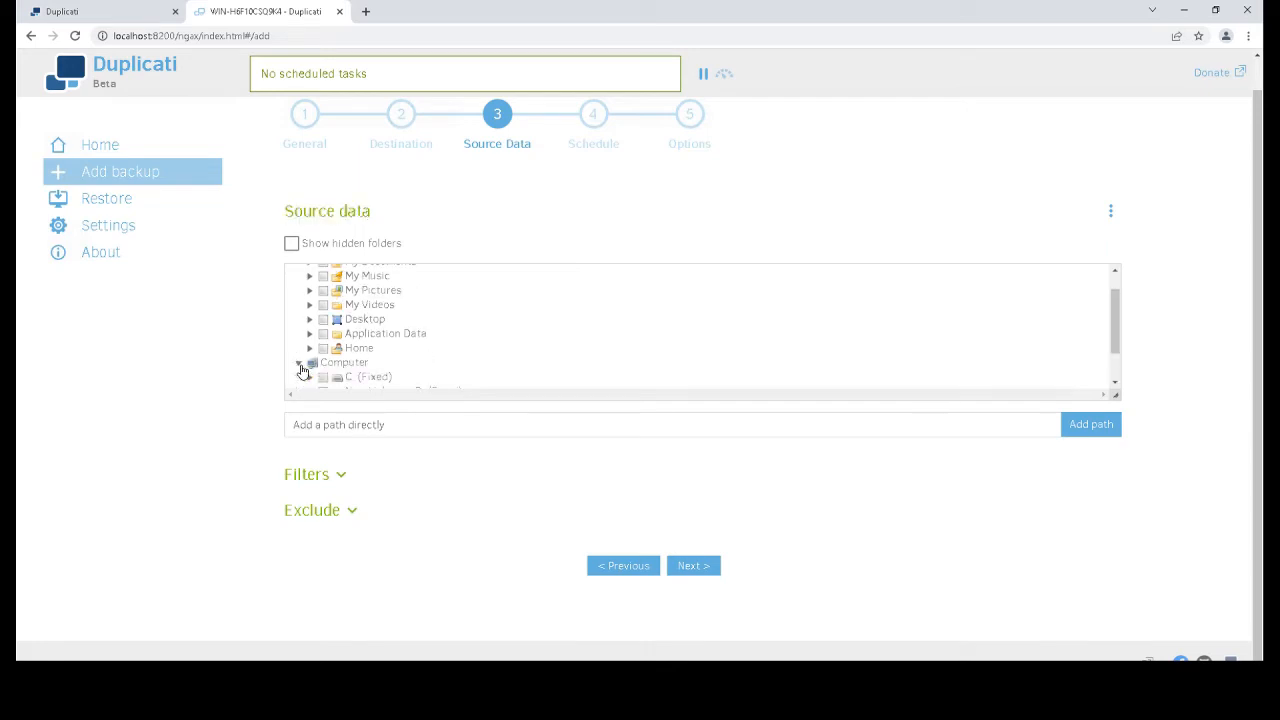
scroll(422, 368, down, 1)
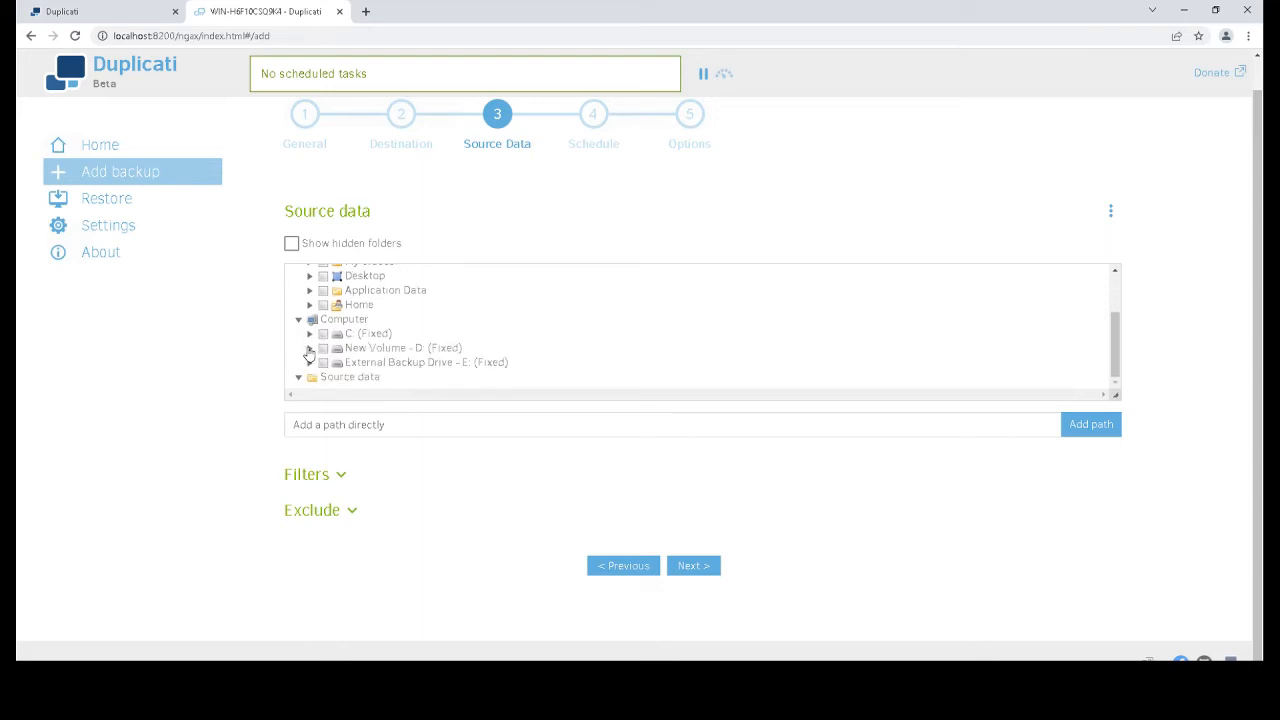
click(309, 347)
scroll(448, 371, down, 1)
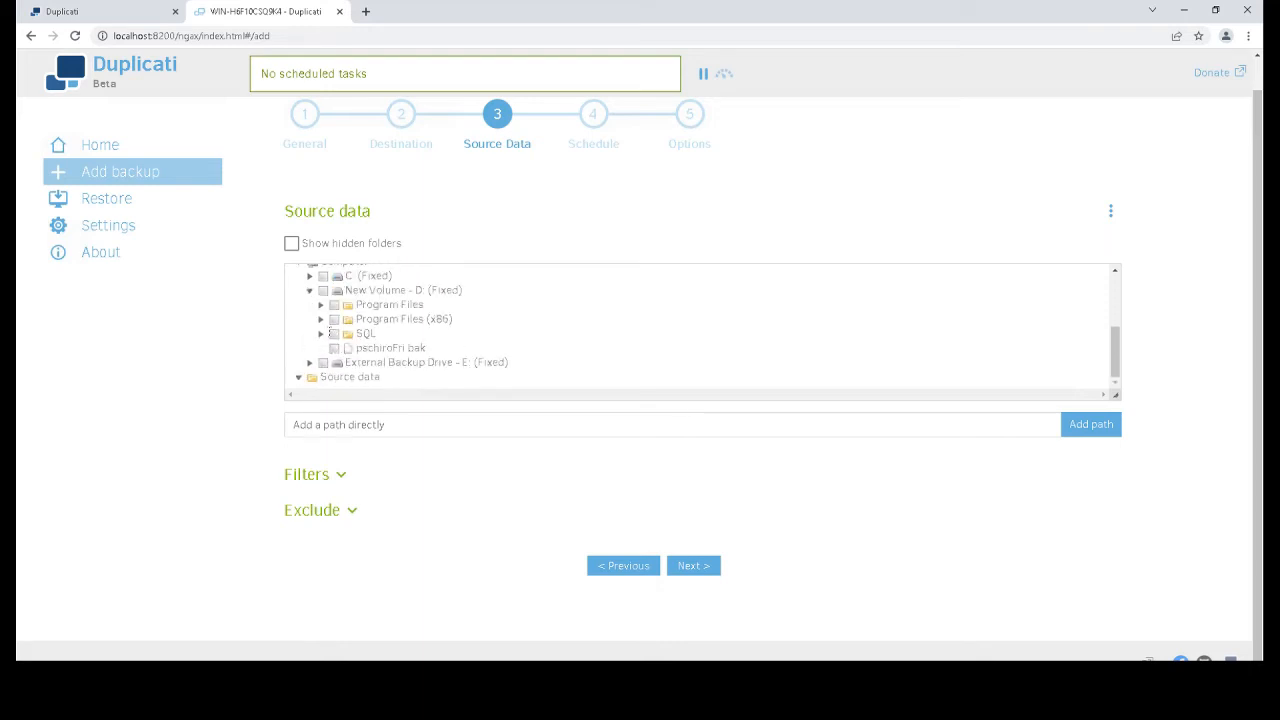
click(320, 319)
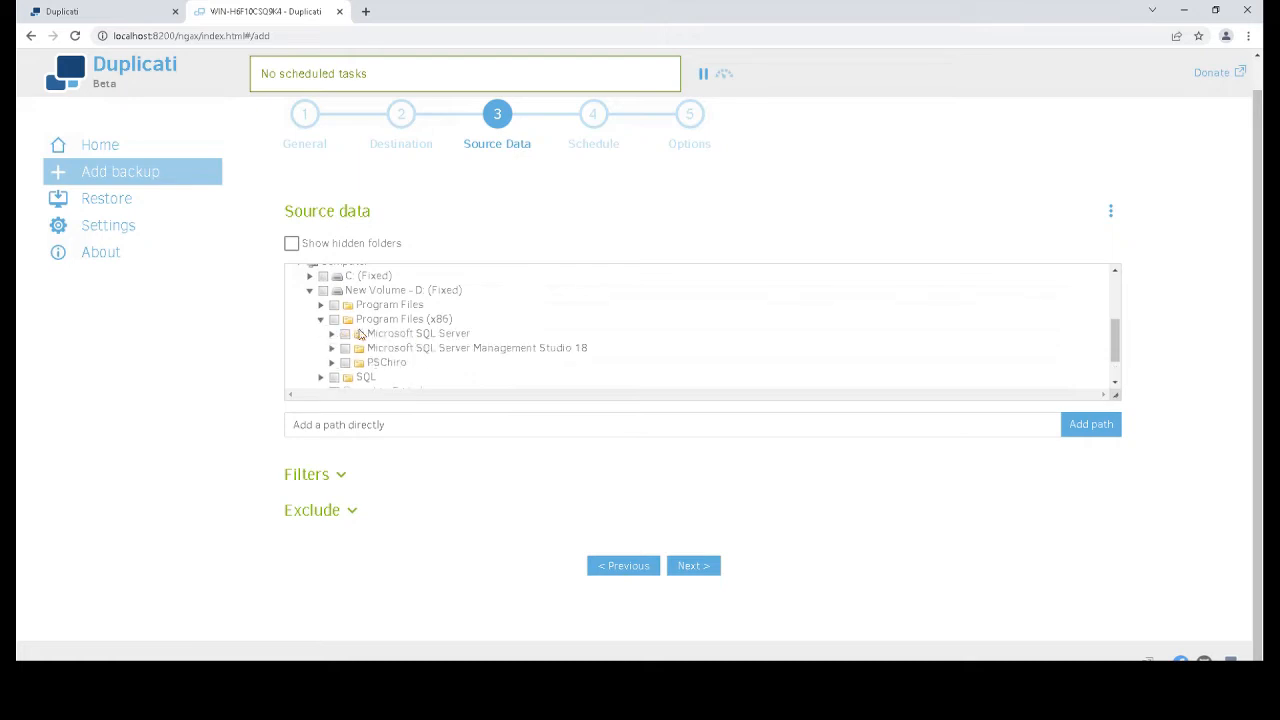
click(331, 363)
Expand Database and tick its Backup folder as the backup source
scroll(409, 338, down, 2)
scroll(409, 338, down, 1)
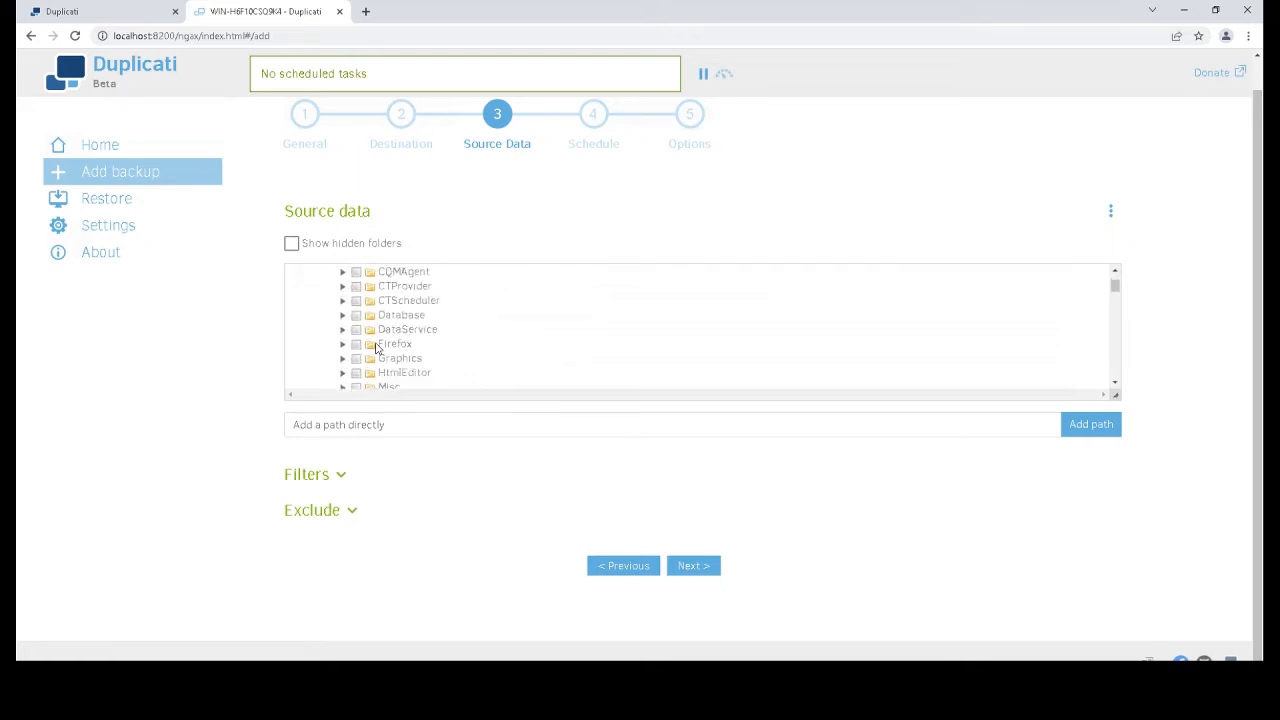
scroll(379, 336, down, 1)
scroll(377, 334, up, 1)
click(343, 316)
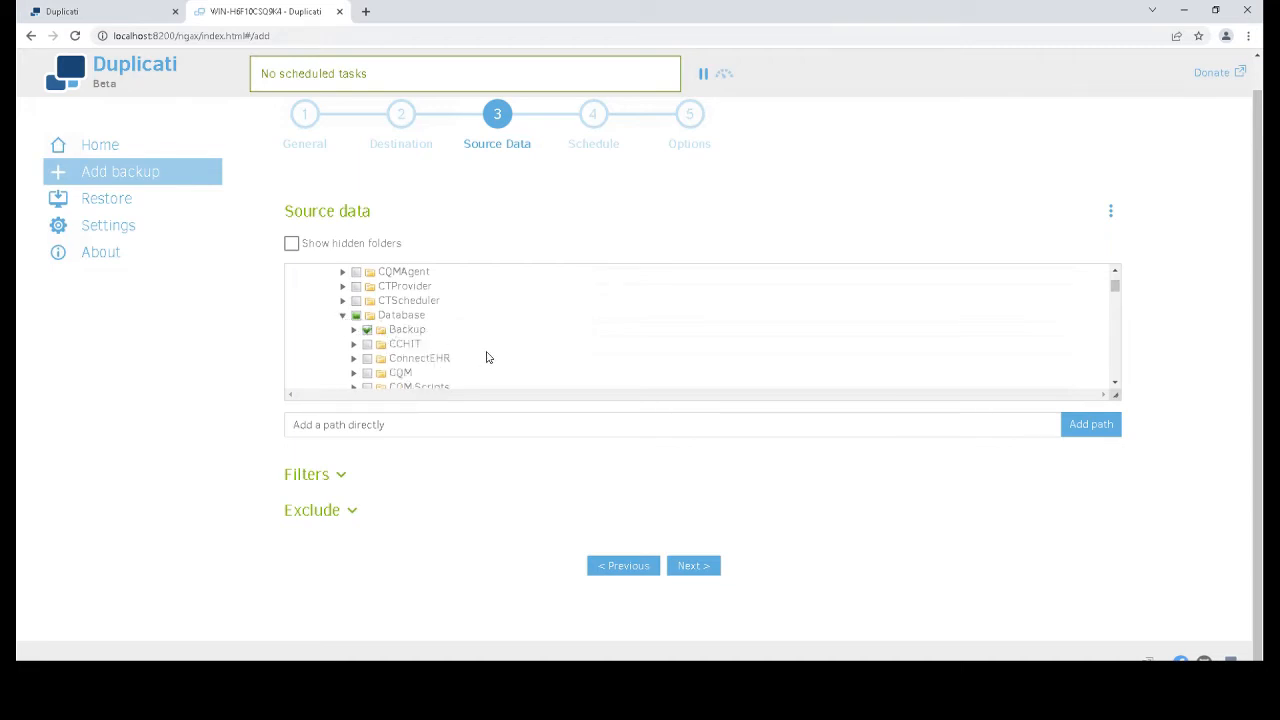
scroll(487, 357, down, 2)
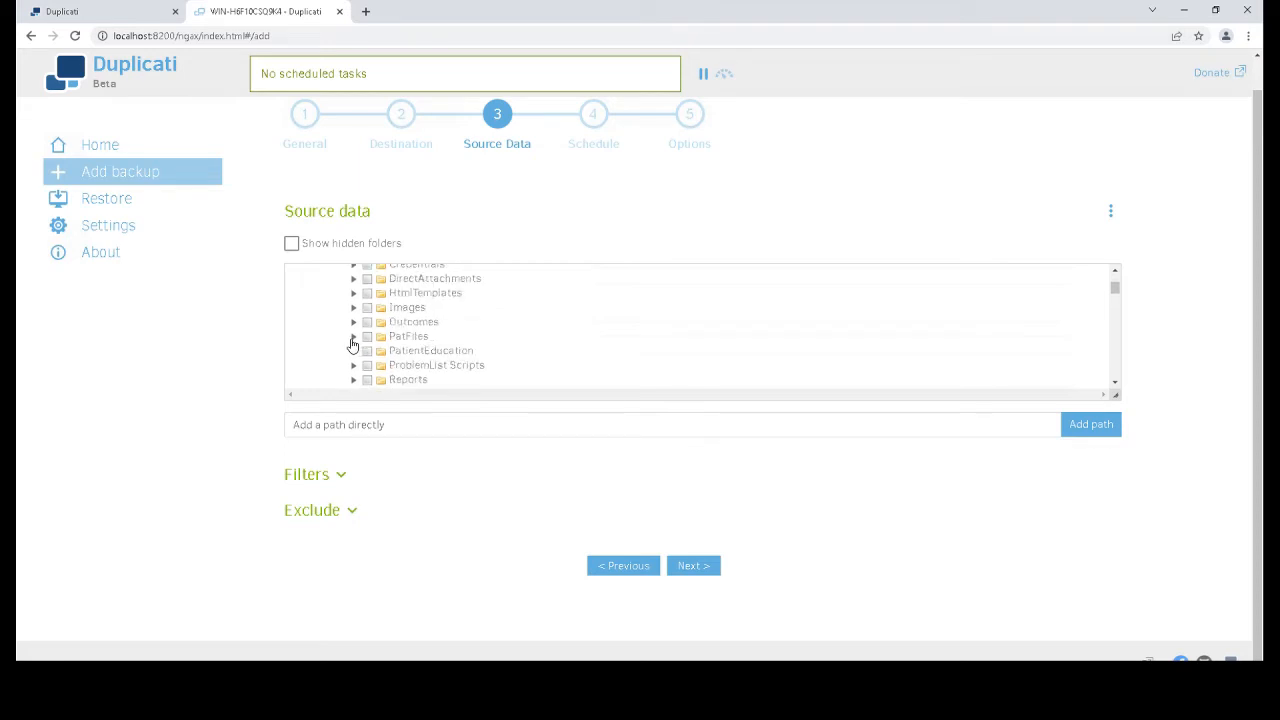
click(367, 337)
scroll(480, 363, up, 2)
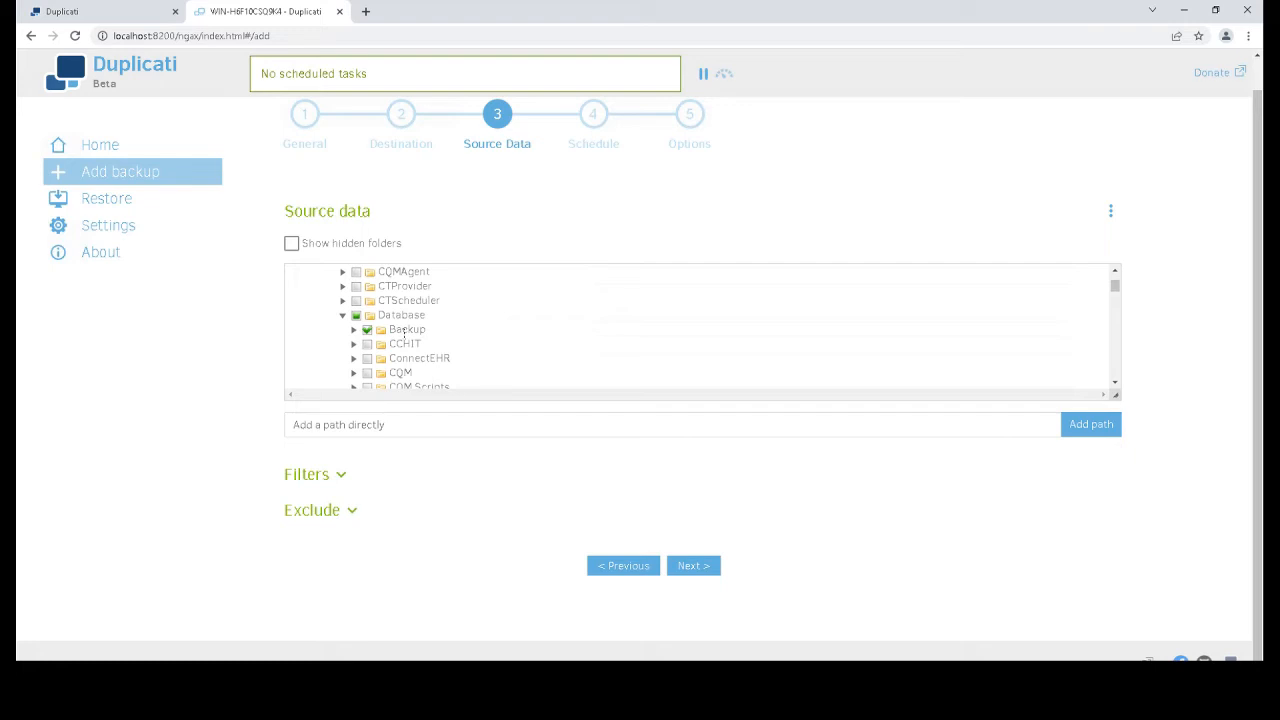
Open the Database Backup folder in File Explorer to view pschiroMon.bak (520,932 KB)
click(182, 674)
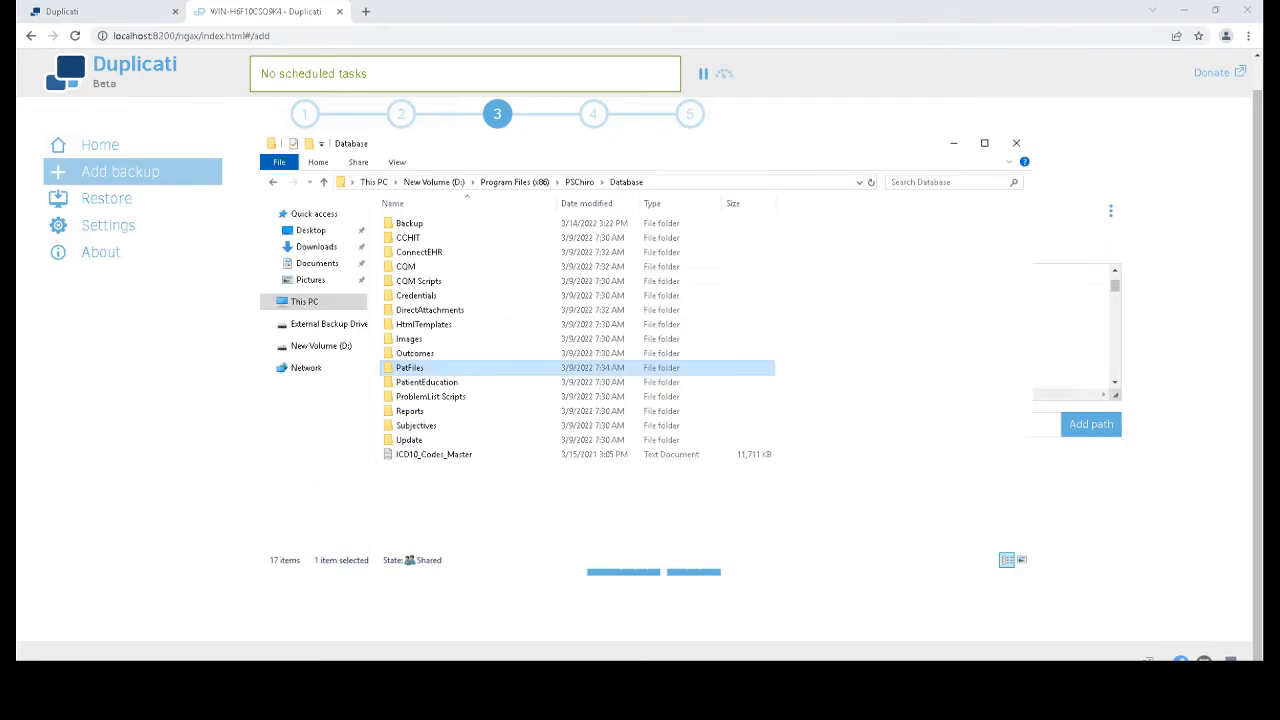
double_click(409, 223)
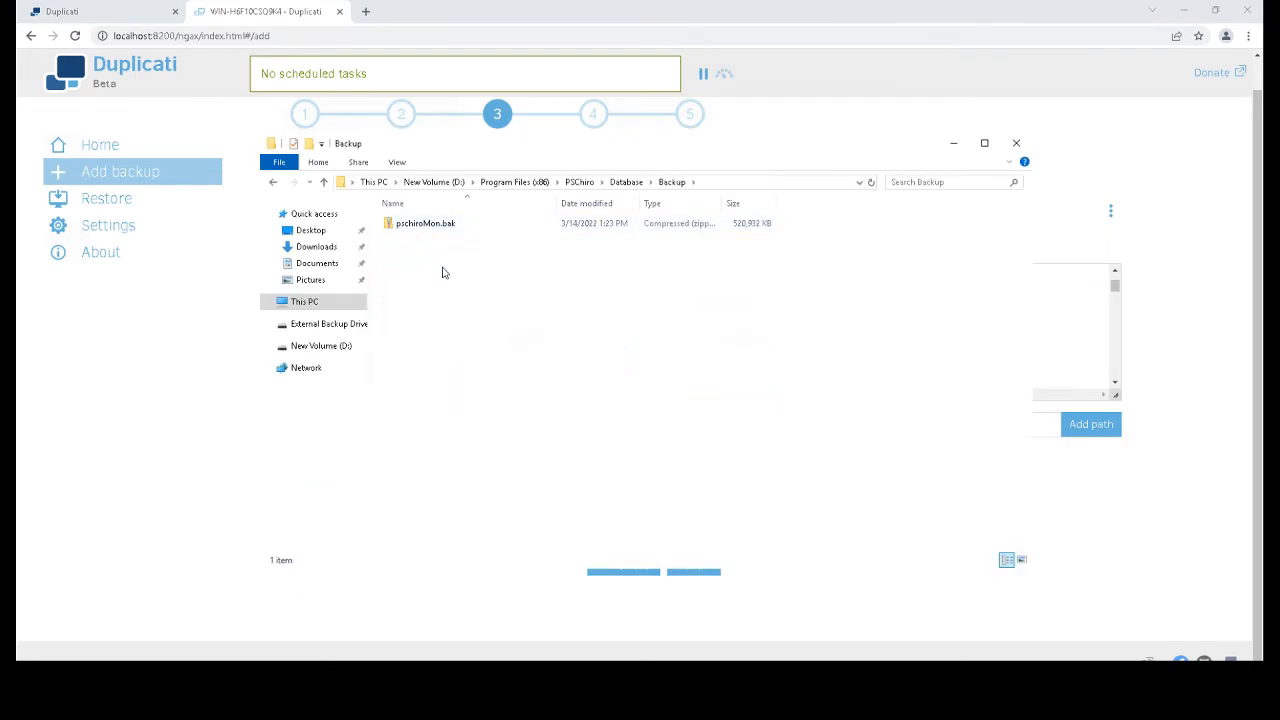
drag(446, 268, 410, 222)
click(495, 280)
key(super)
Launch Task Scheduler and check the daily 11:00 PM ChiroTouch DB Backup Task
text(task)
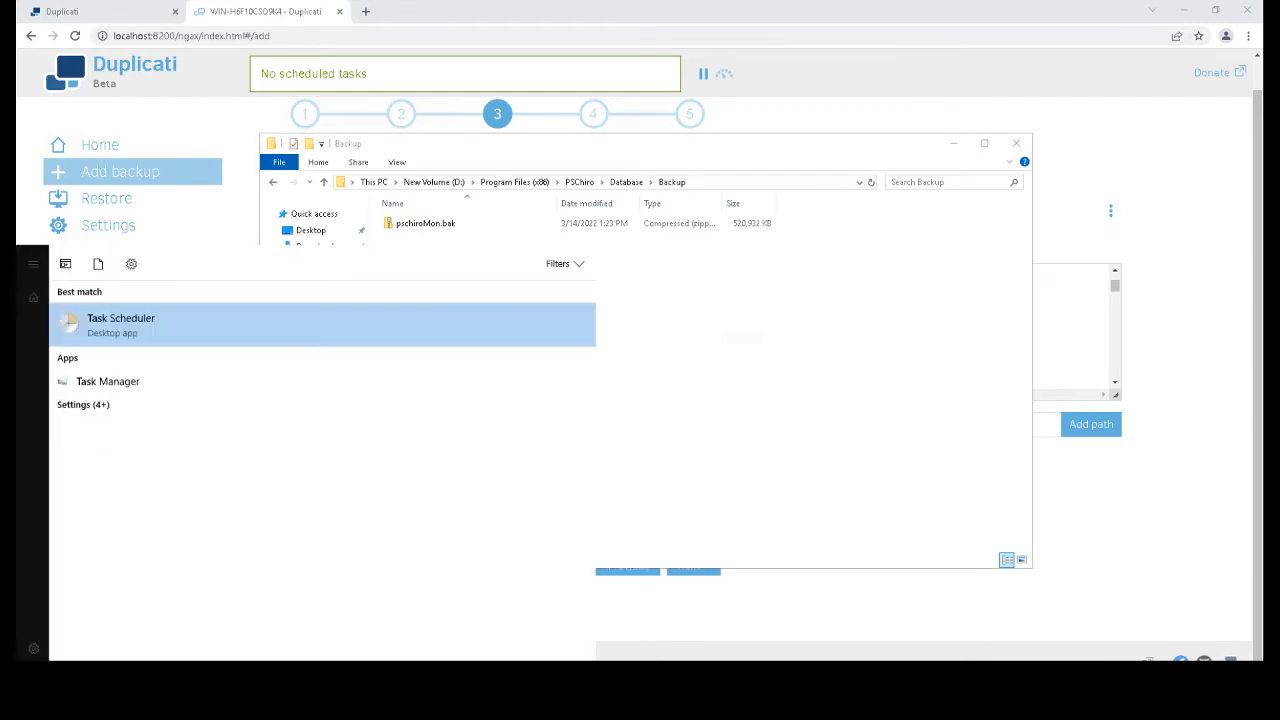
key(Return)
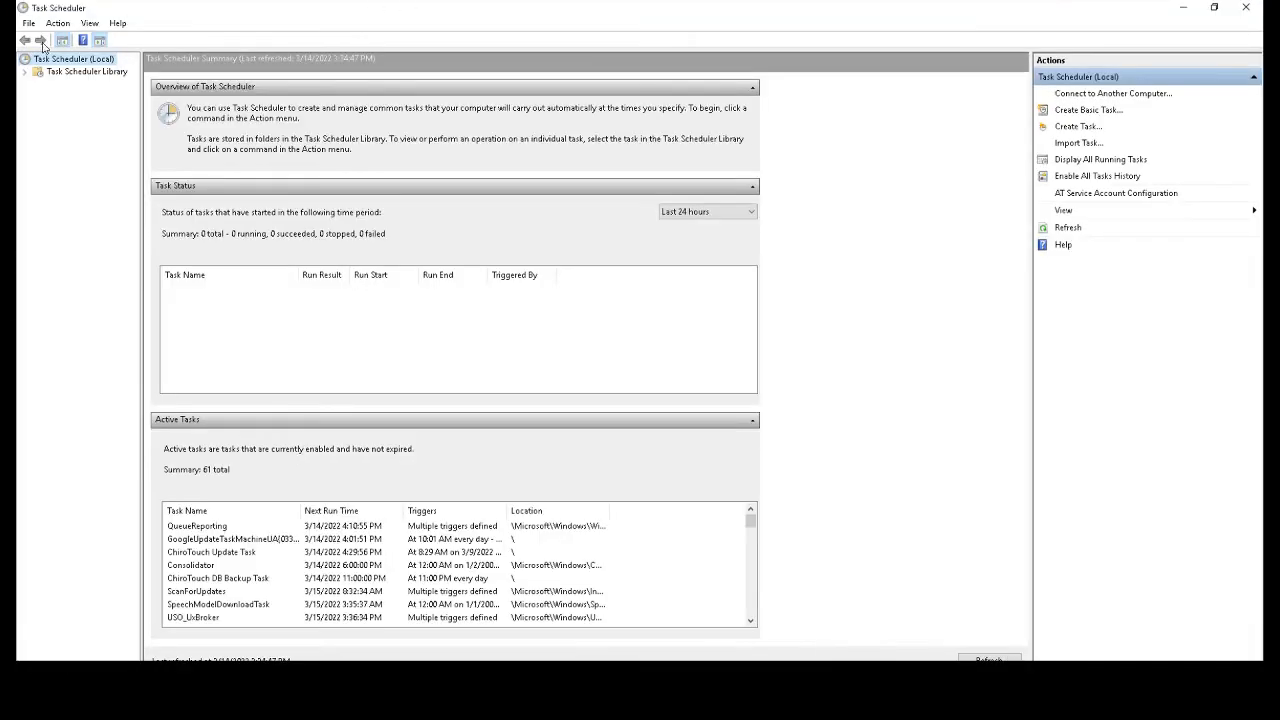
click(76, 71)
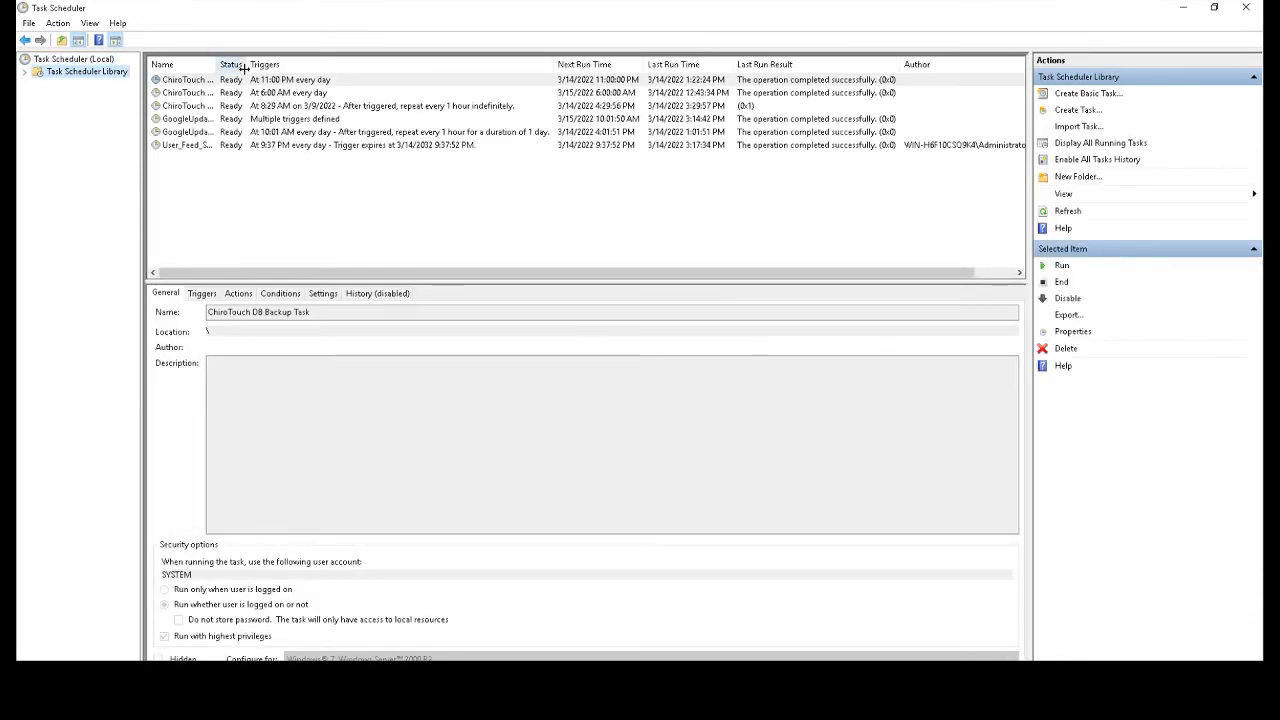
drag(217, 63, 316, 62)
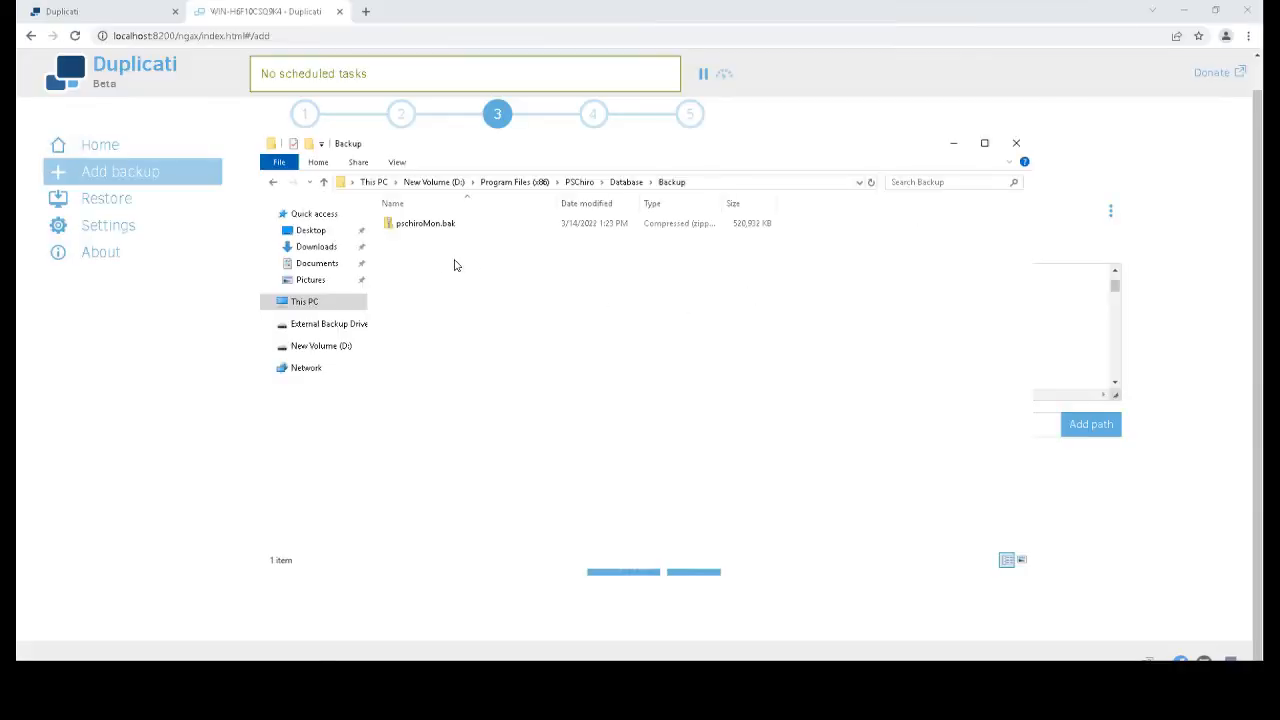
Back in the Backup folder, look over the pschiroMon.bak file
click(428, 224)
click(565, 315)
drag(540, 300, 417, 217)
click(440, 311)
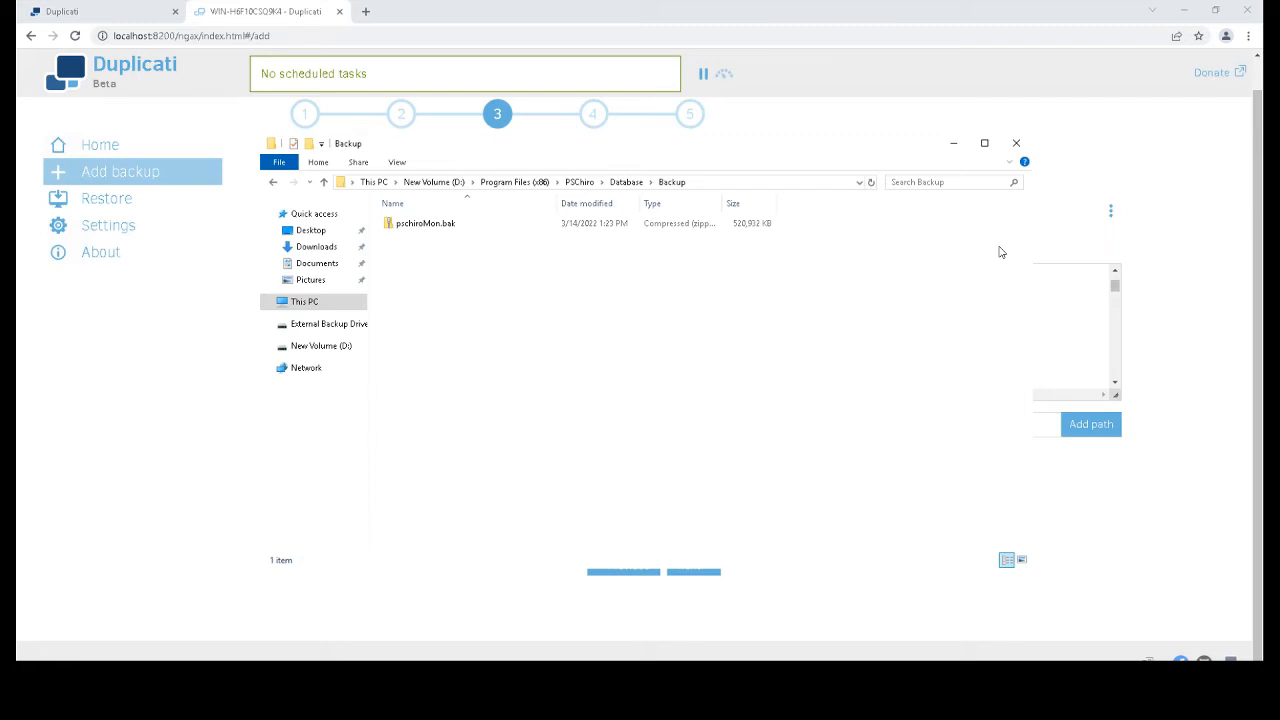
Open the PatFiles folder under the PSChiro Database, then minimize Explorer to return to Duplicati
click(626, 182)
click(408, 368)
double_click(408, 368)
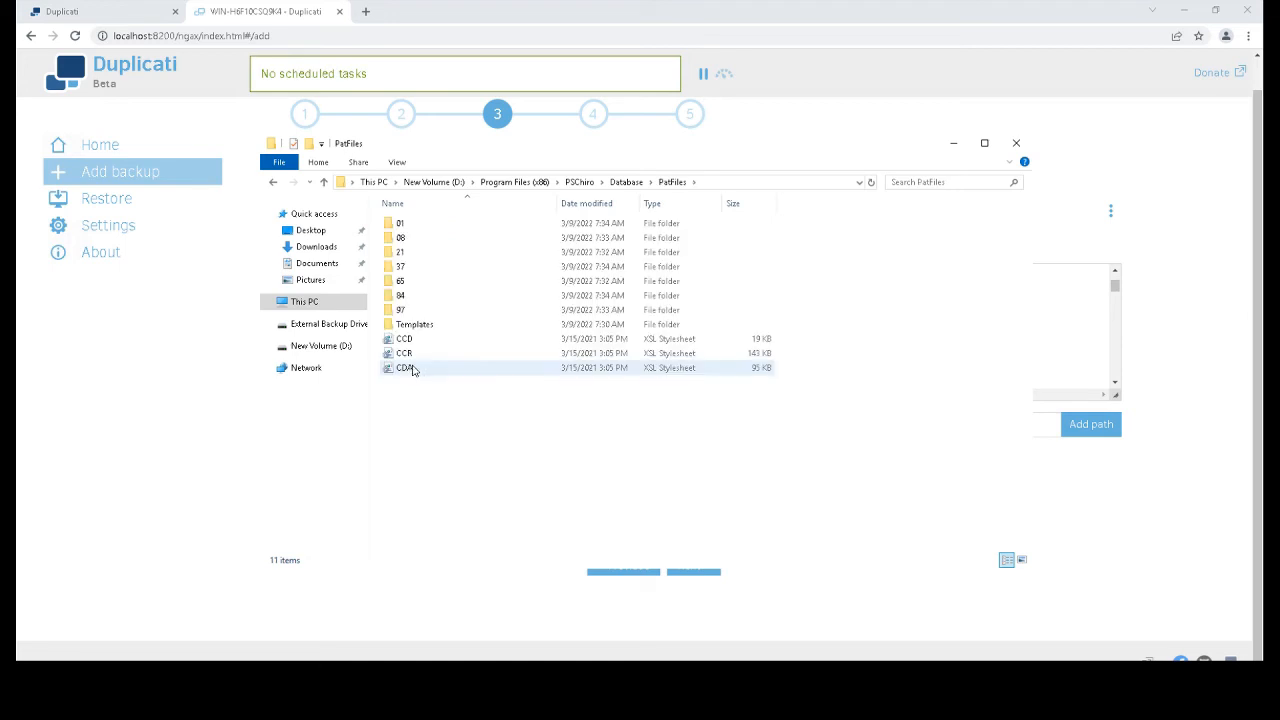
click(953, 143)
scroll(406, 355, down, 6)
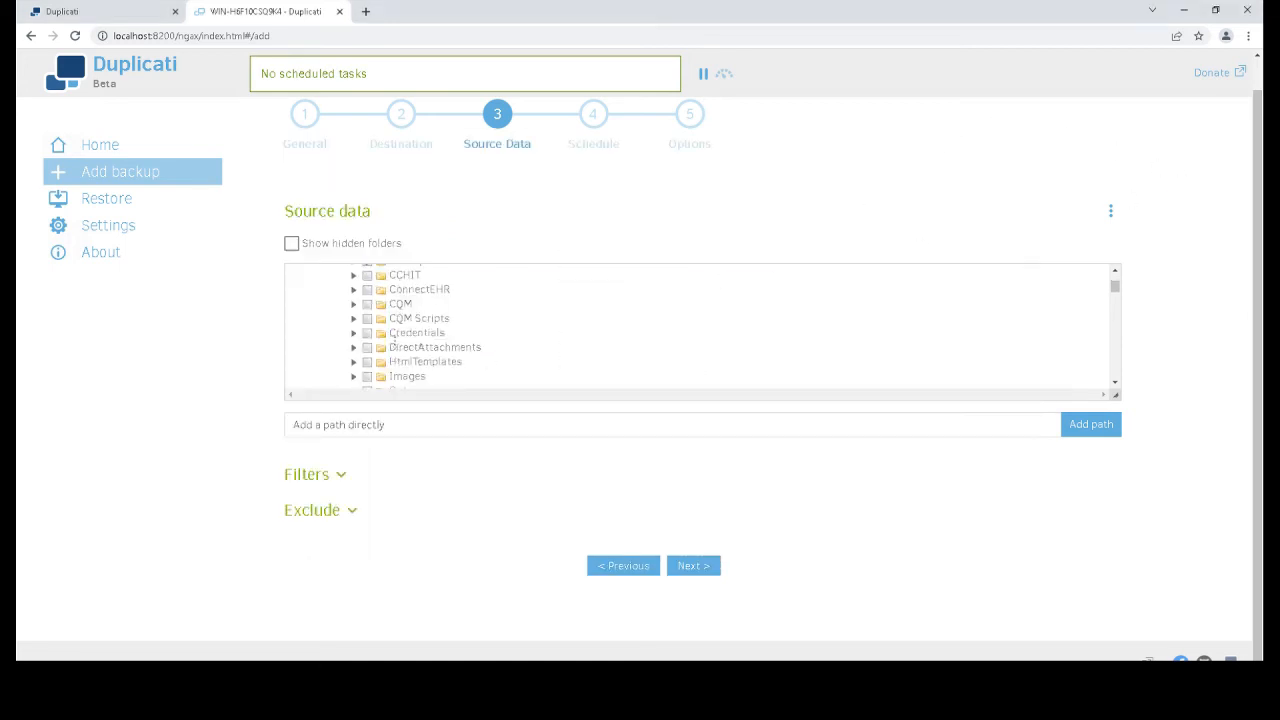
Set the next run time to 12:00 AM, repeating every 1 day, then continue to Options
click(693, 566)
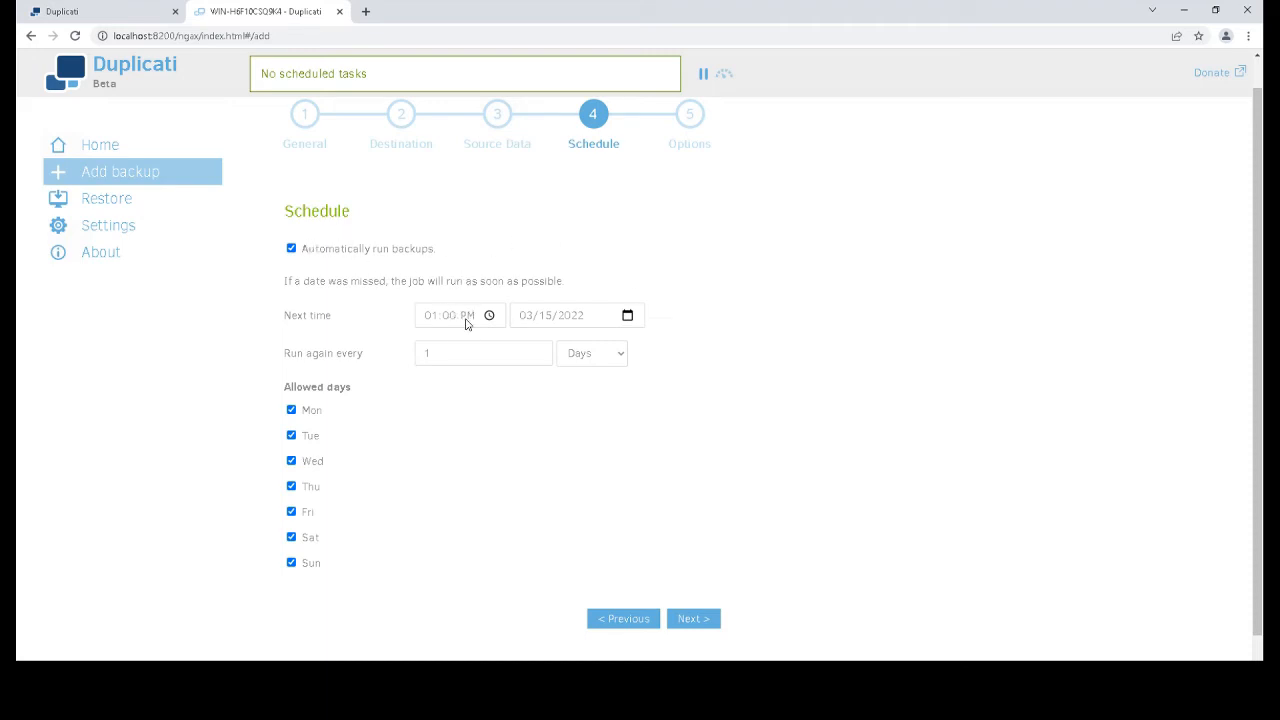
click(490, 318)
click(490, 318)
scroll(460, 472, down, 2)
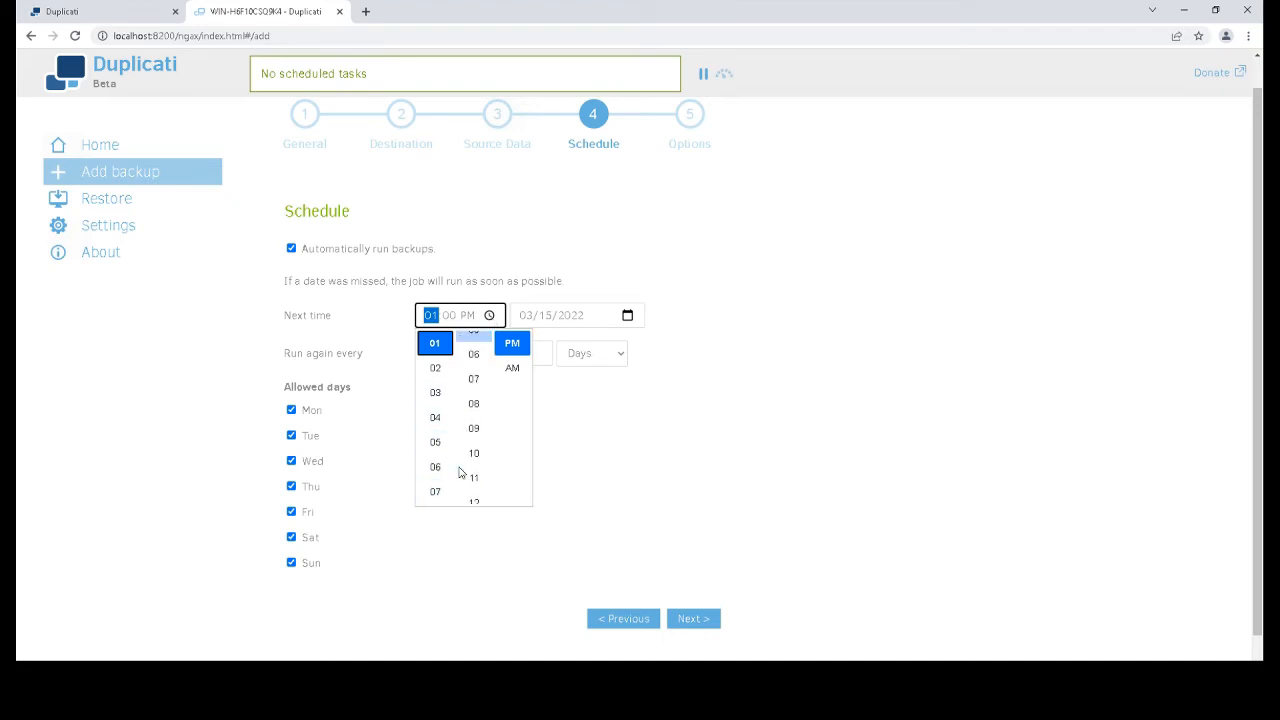
scroll(462, 470, down, 2)
scroll(435, 466, down, 3)
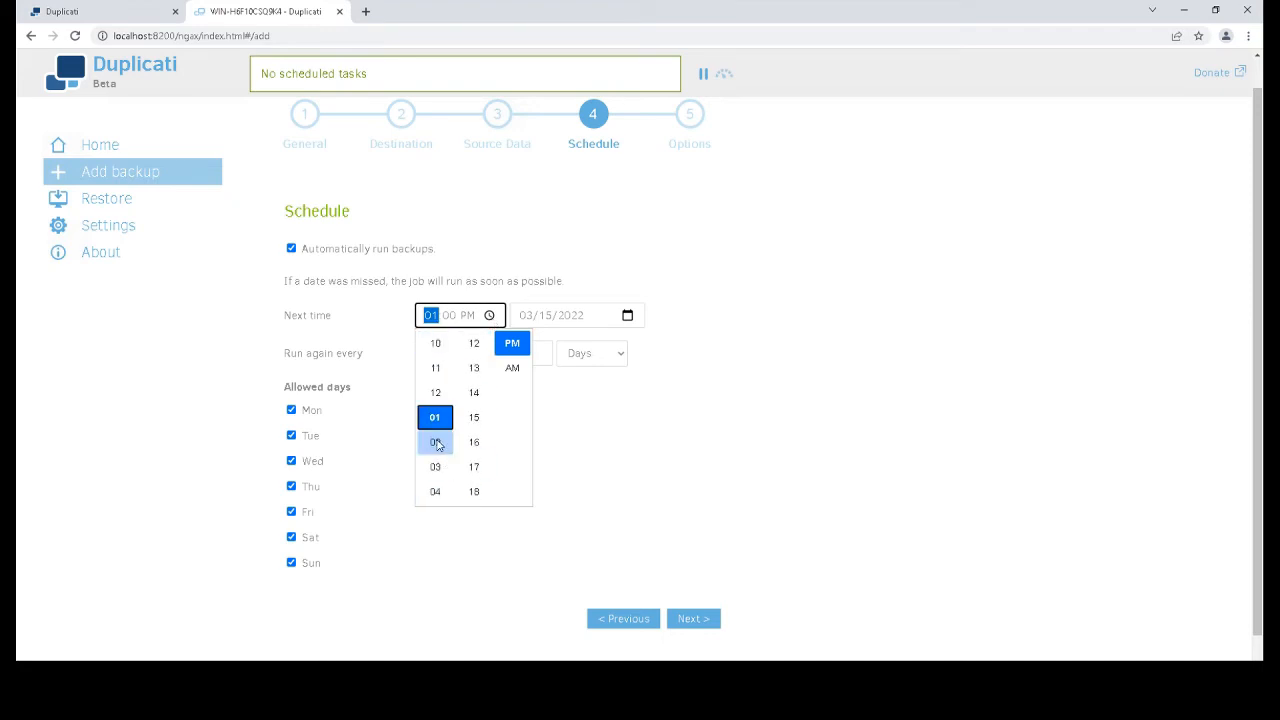
scroll(437, 444, down, 3)
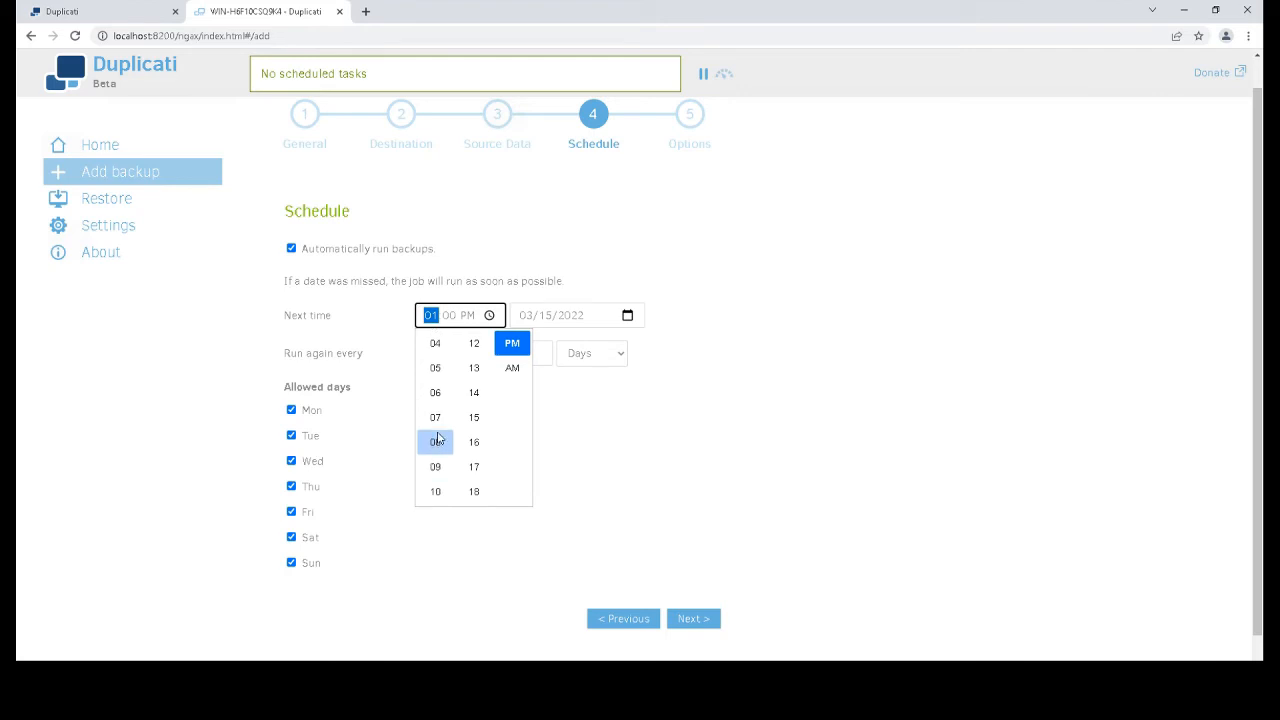
scroll(436, 420, down, 3)
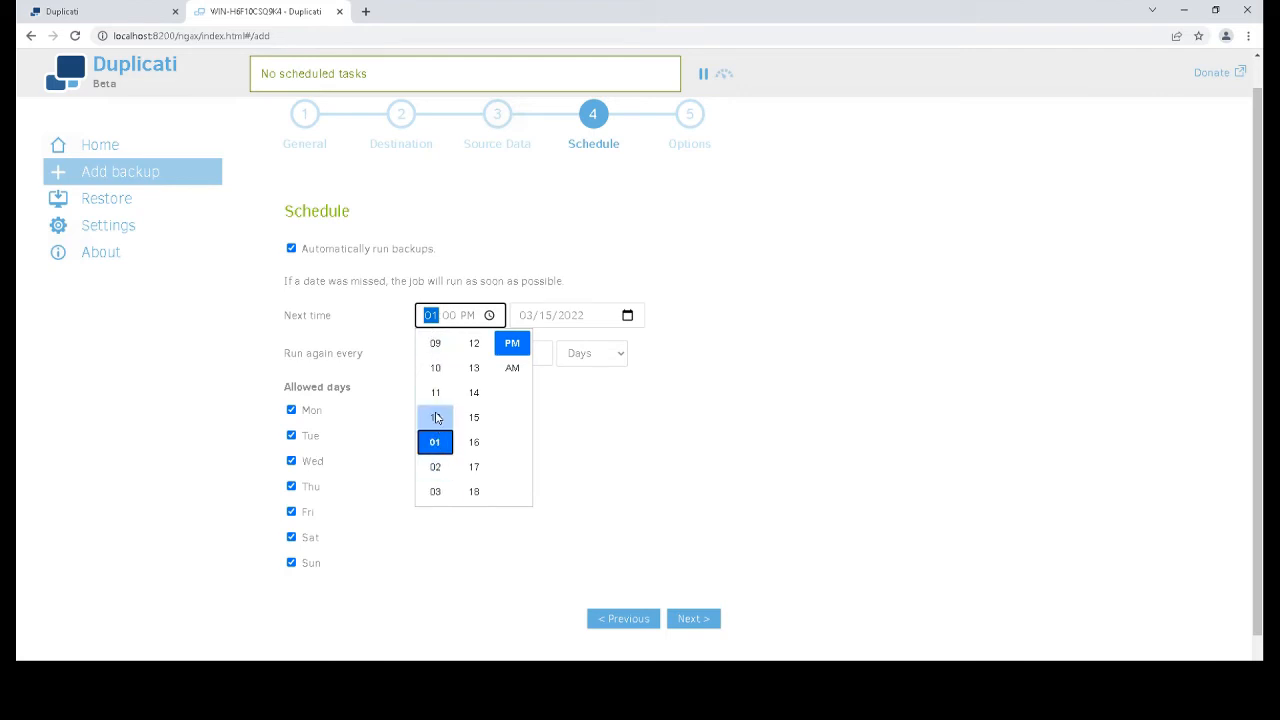
click(436, 420)
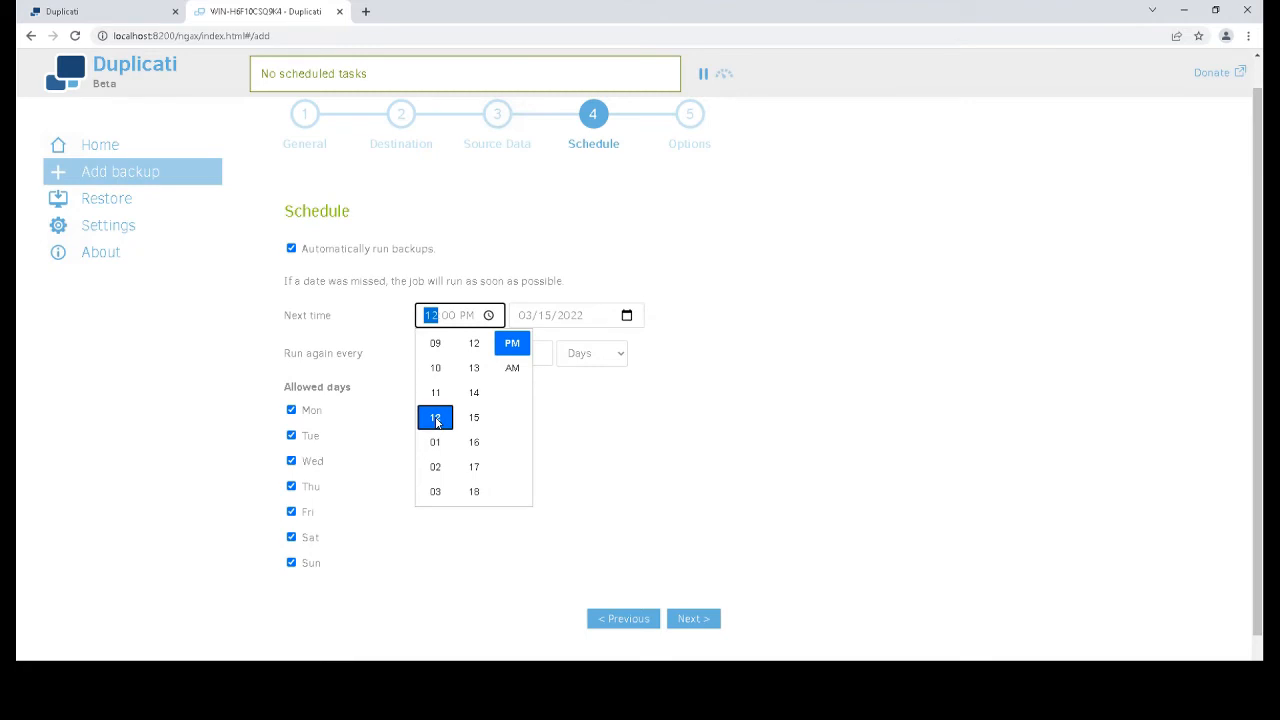
click(511, 369)
click(863, 383)
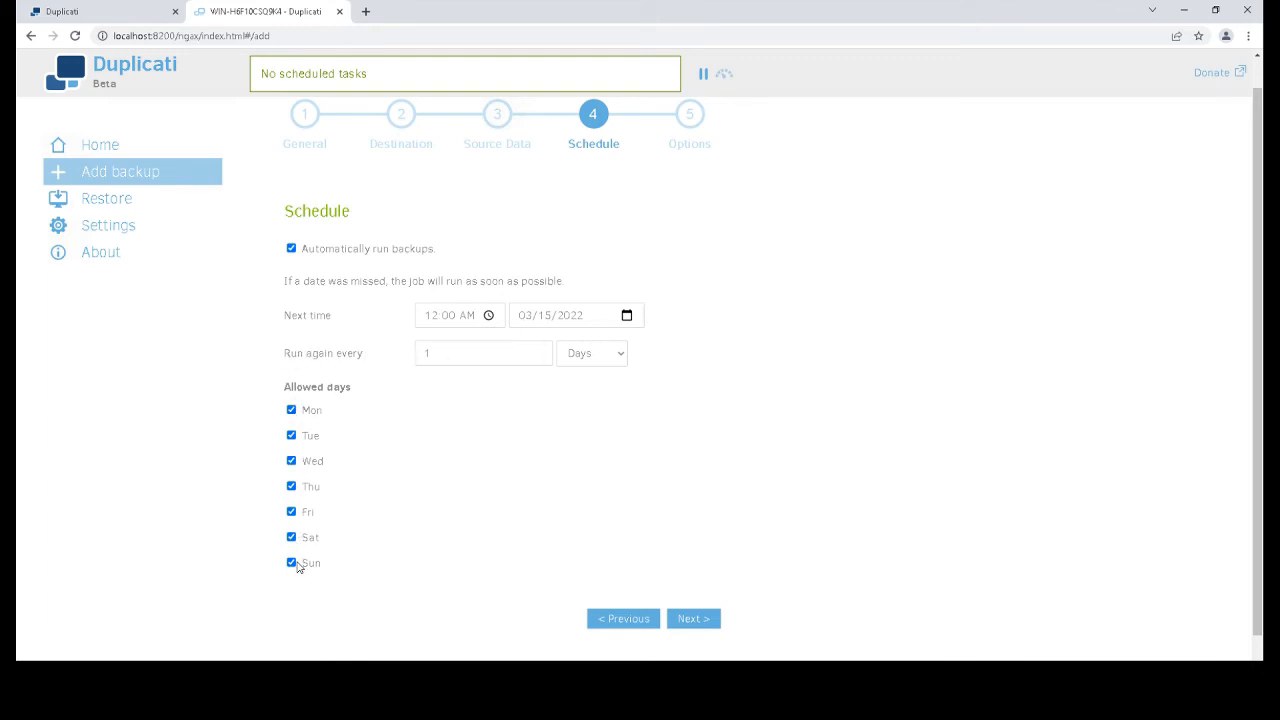
click(692, 619)
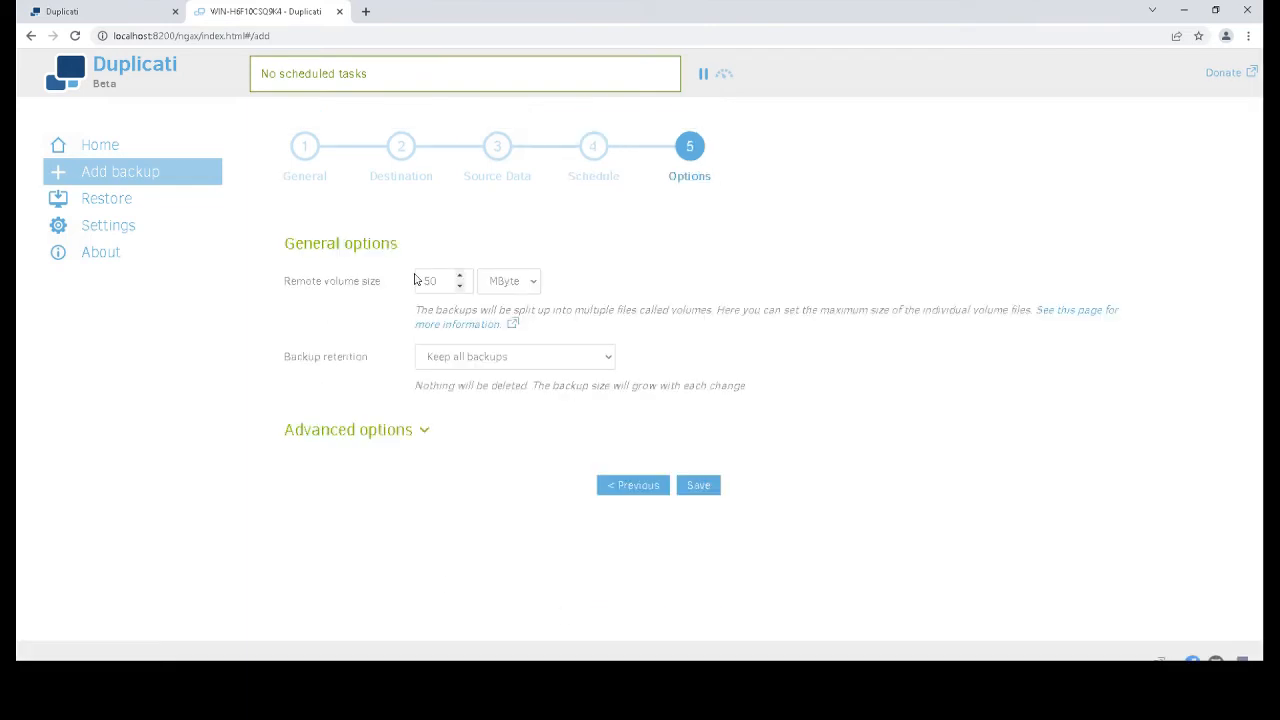
Set the remote volume size to 1 GByte
click(500, 283)
click(504, 345)
click(444, 280)
double_click(444, 280)
text(1)
click(522, 382)
Set backup retention to delete backups older than 3 Months
drag(284, 360, 338, 359)
click(497, 358)
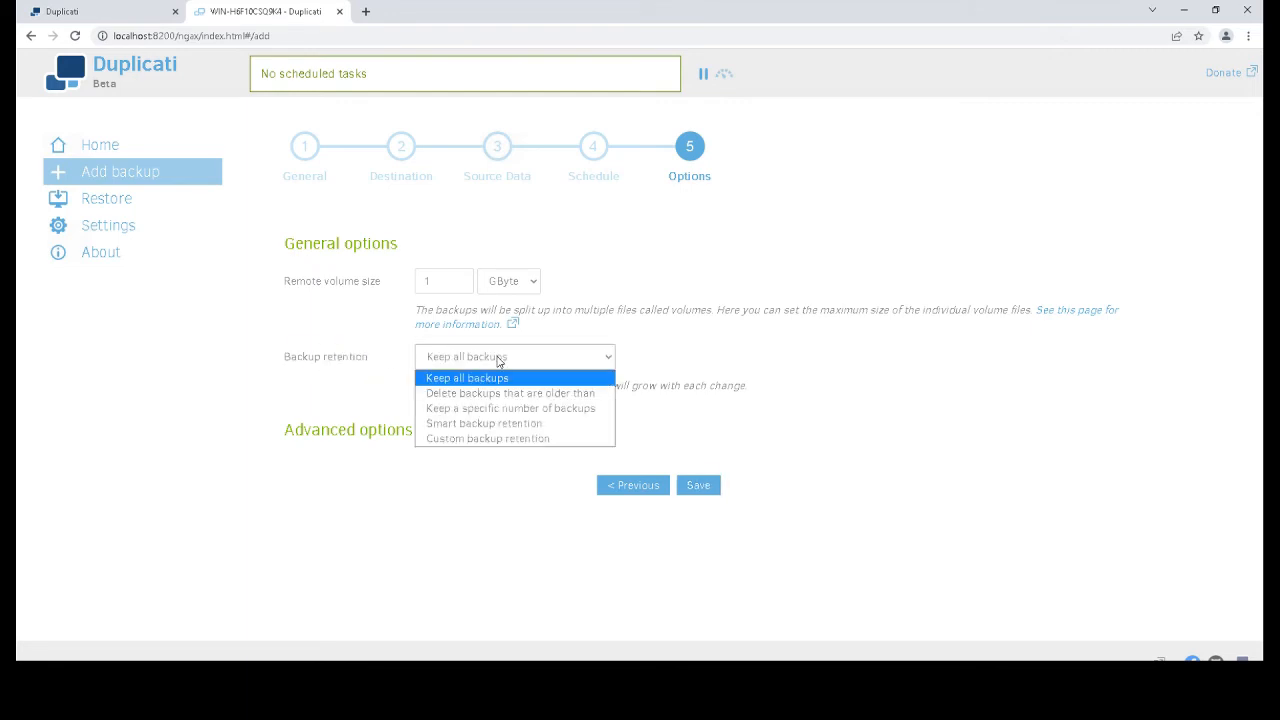
click(462, 393)
click(516, 400)
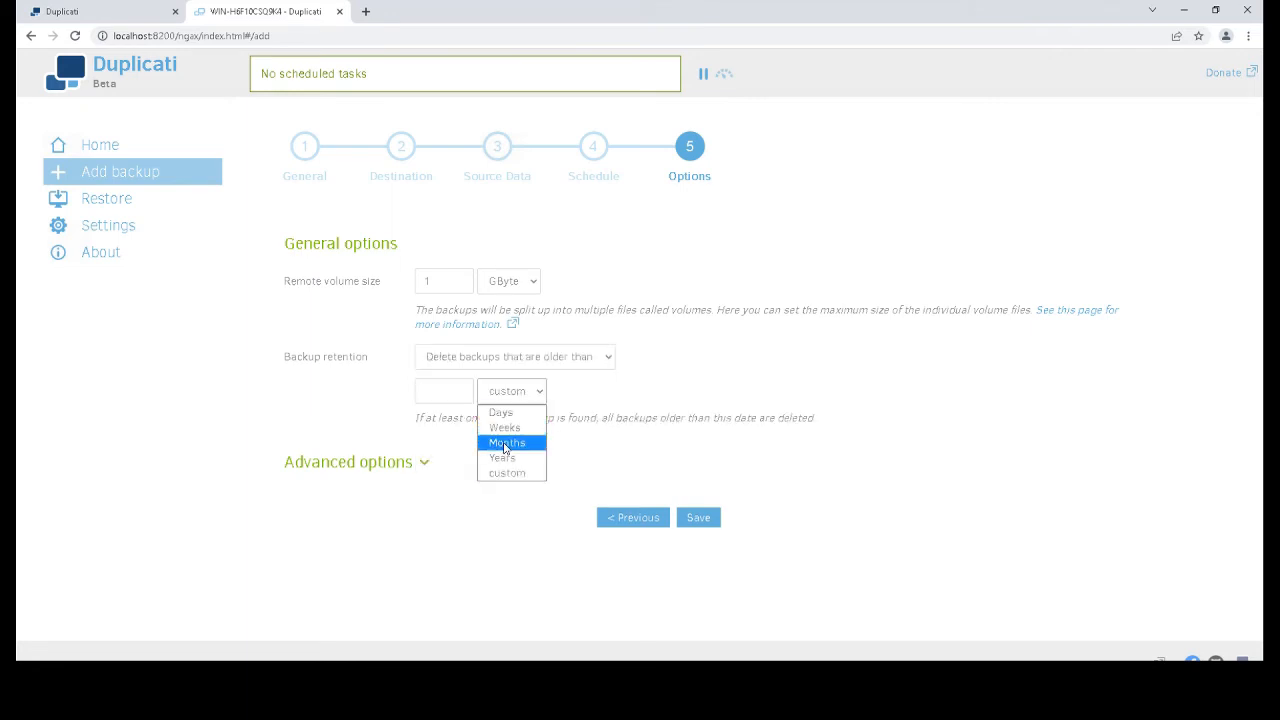
click(505, 445)
double_click(463, 391)
text(3)
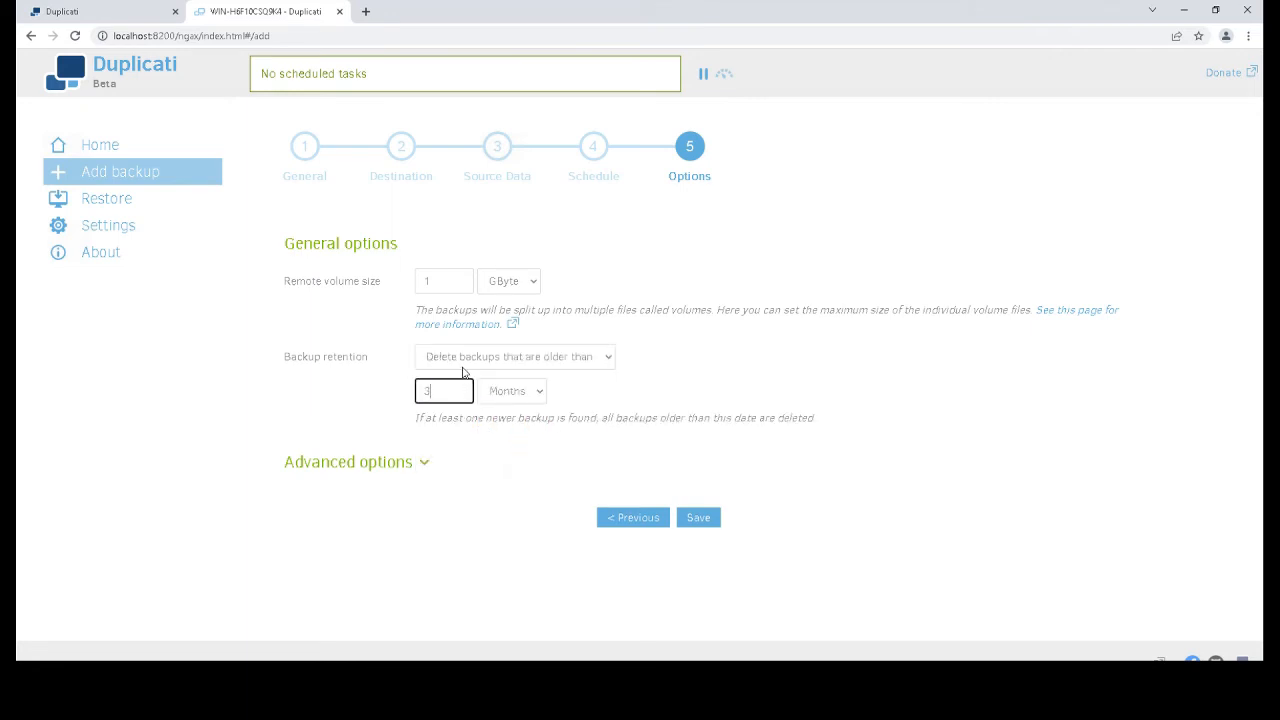
click(585, 415)
Save the Chirotouth job and run it immediately from the Home page
click(713, 521)
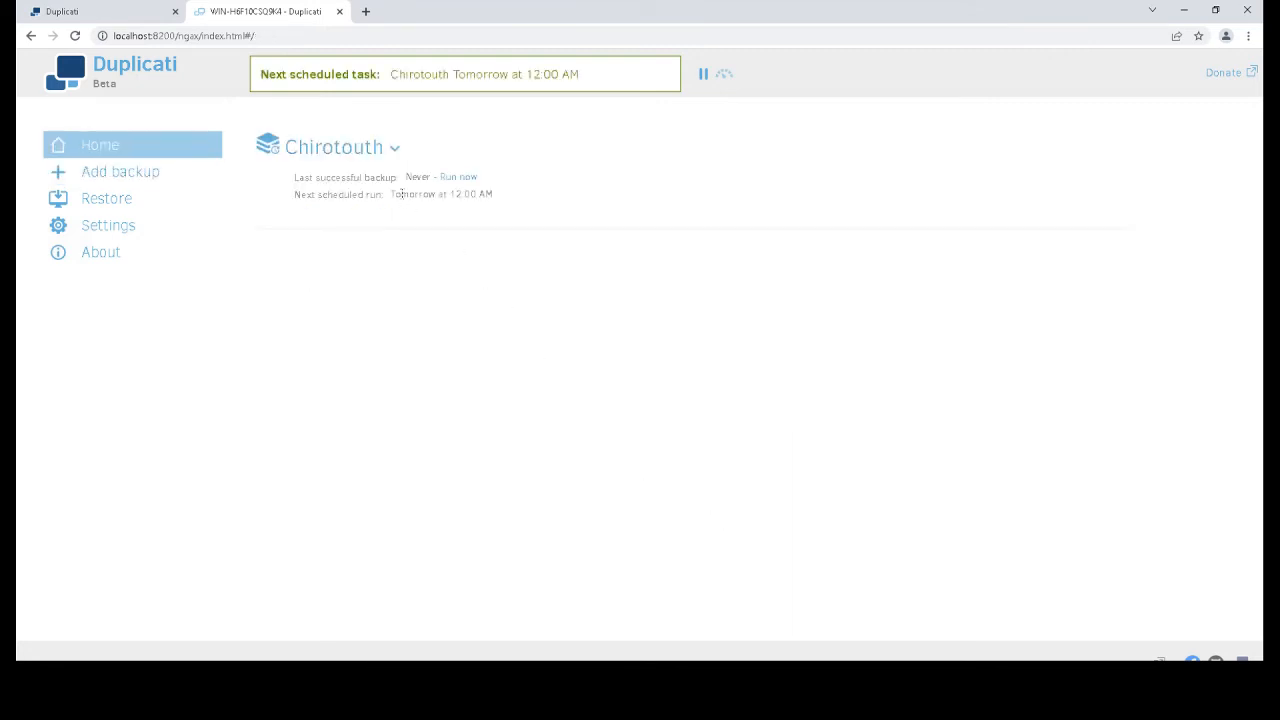
drag(400, 192, 490, 193)
click(490, 193)
click(454, 177)
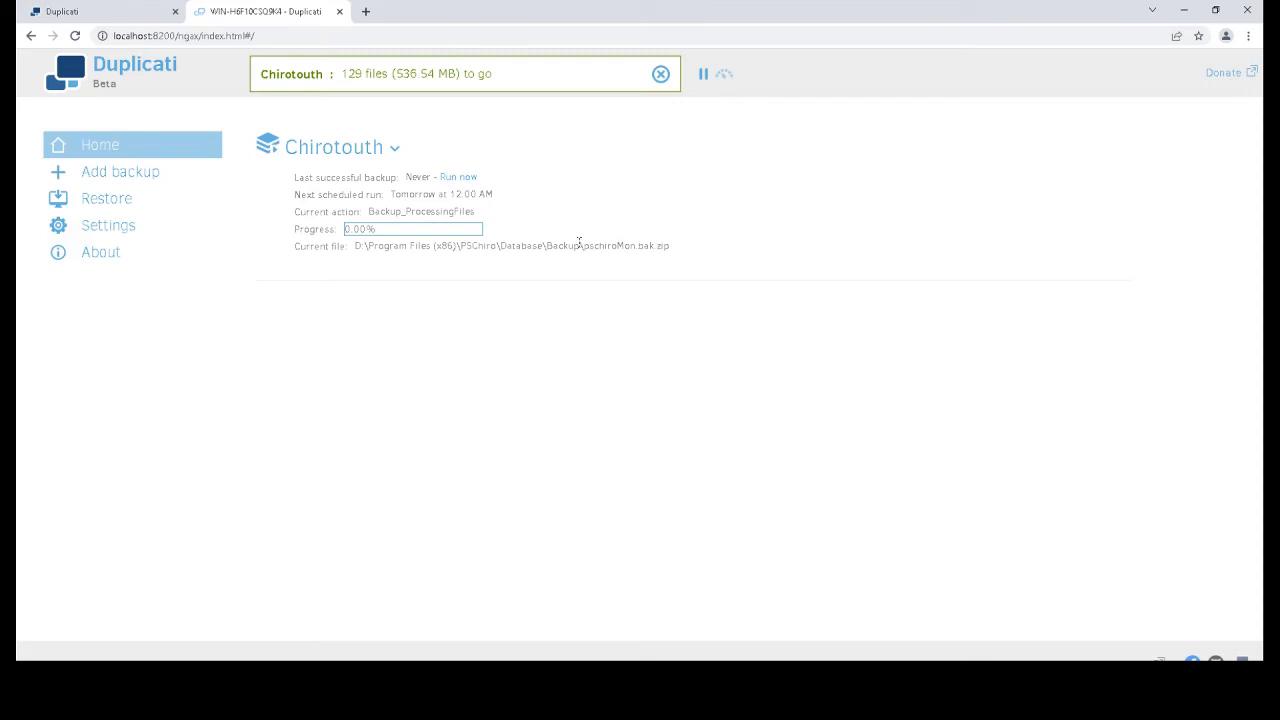
drag(586, 241, 669, 243)
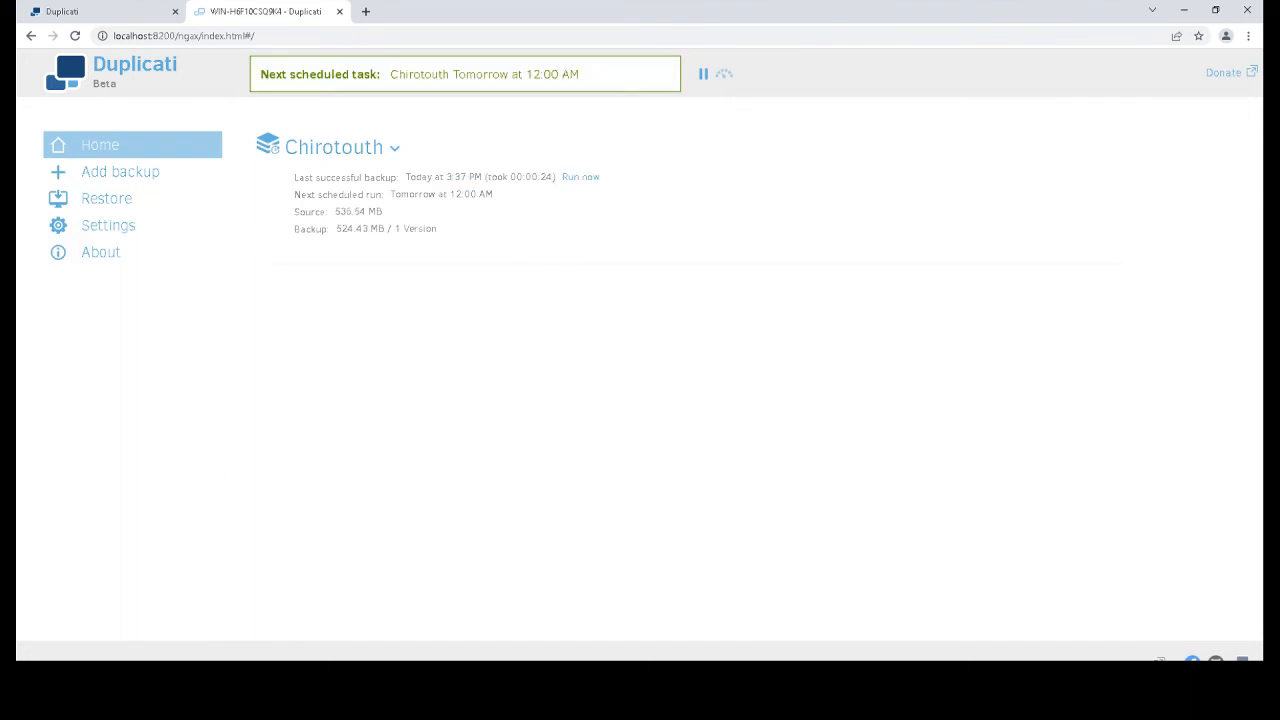
Inspect the three Duplicati backup files on External Backup Drive (E:)
click(135, 672)
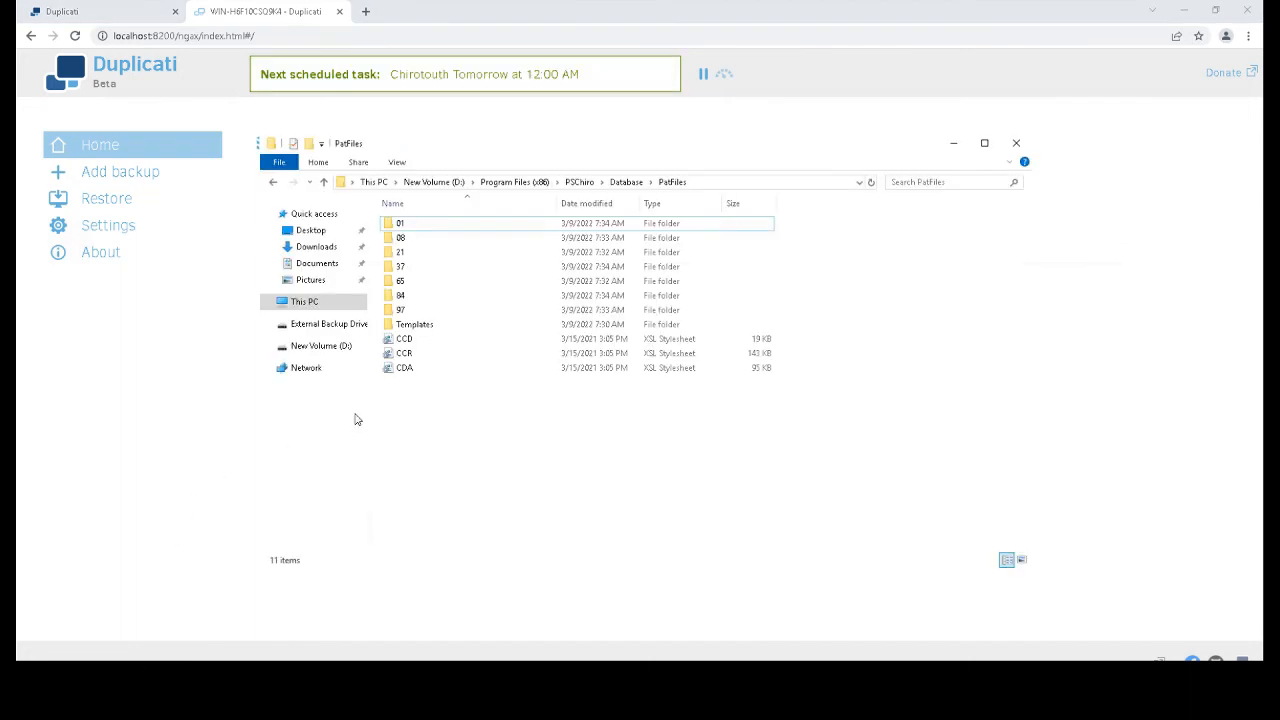
click(321, 326)
drag(498, 290, 448, 225)
click(499, 332)
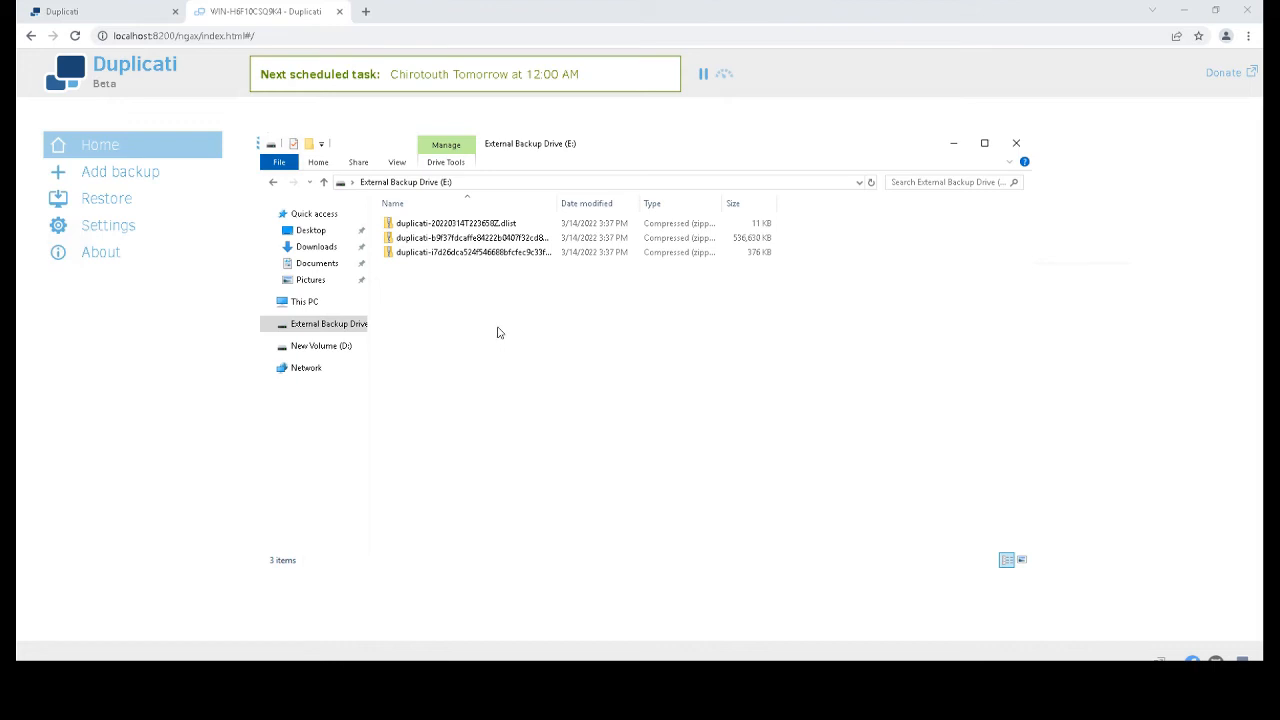
drag(500, 333, 446, 222)
click(467, 297)
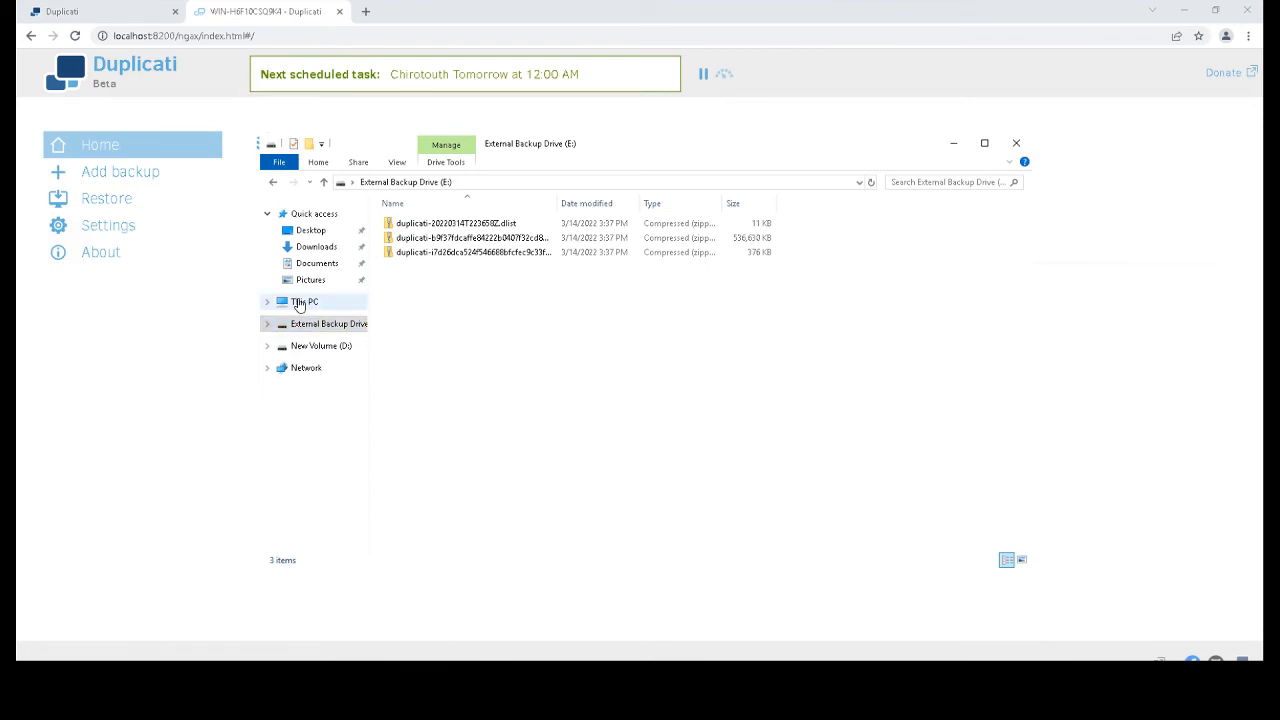
Delete pschiroMon.bak from D:\Program Files (x86)\PSChiro\Database\Backup and minimize Explorer
click(317, 348)
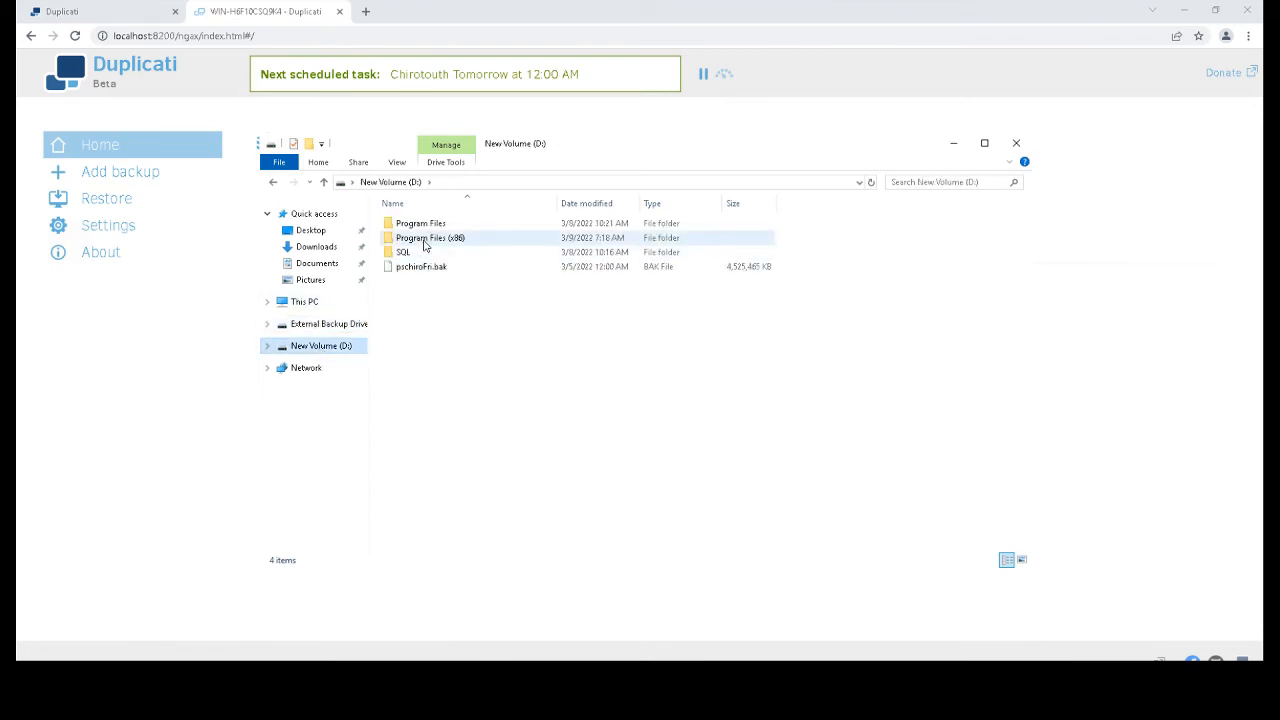
double_click(428, 239)
click(416, 255)
double_click(416, 255)
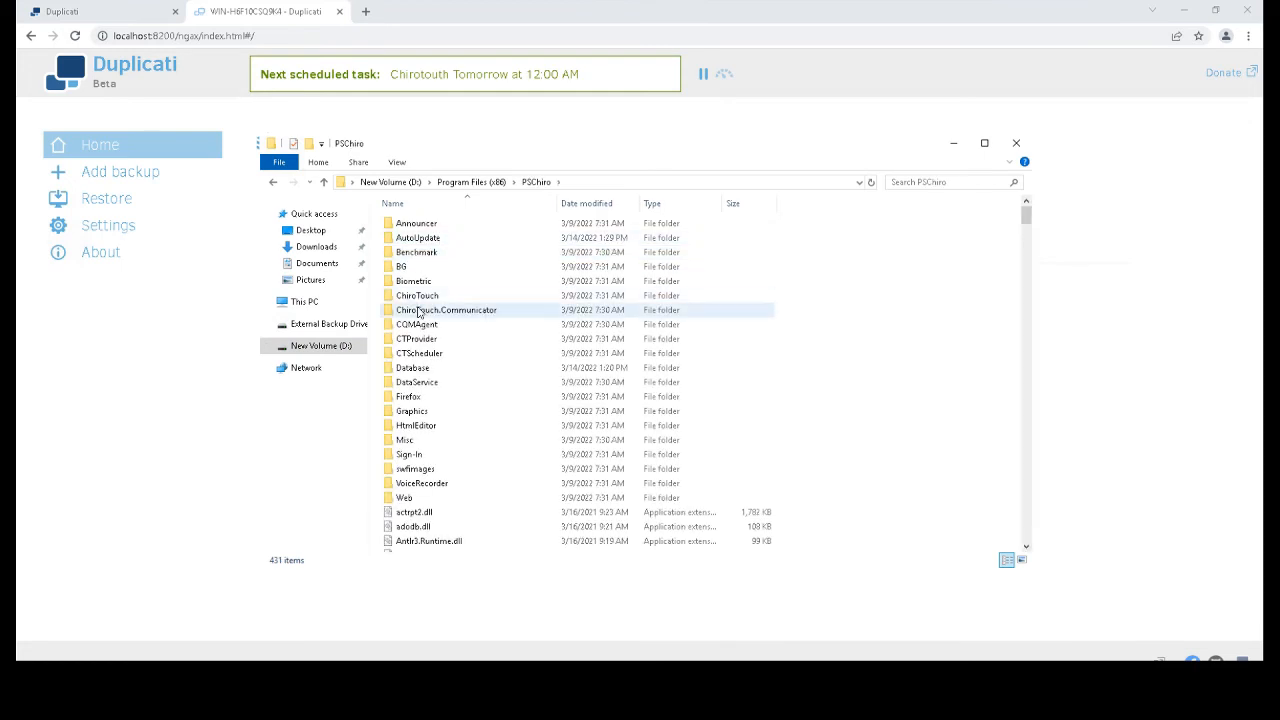
click(418, 370)
double_click(418, 370)
double_click(435, 223)
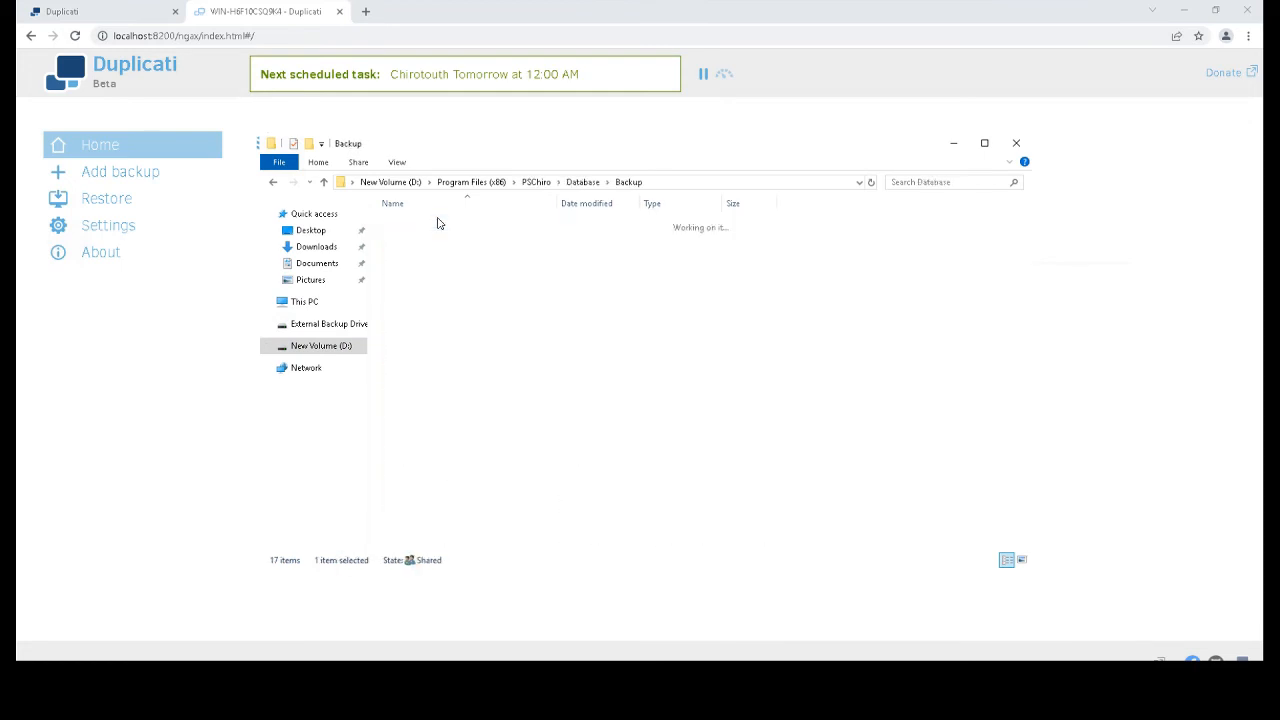
click(435, 229)
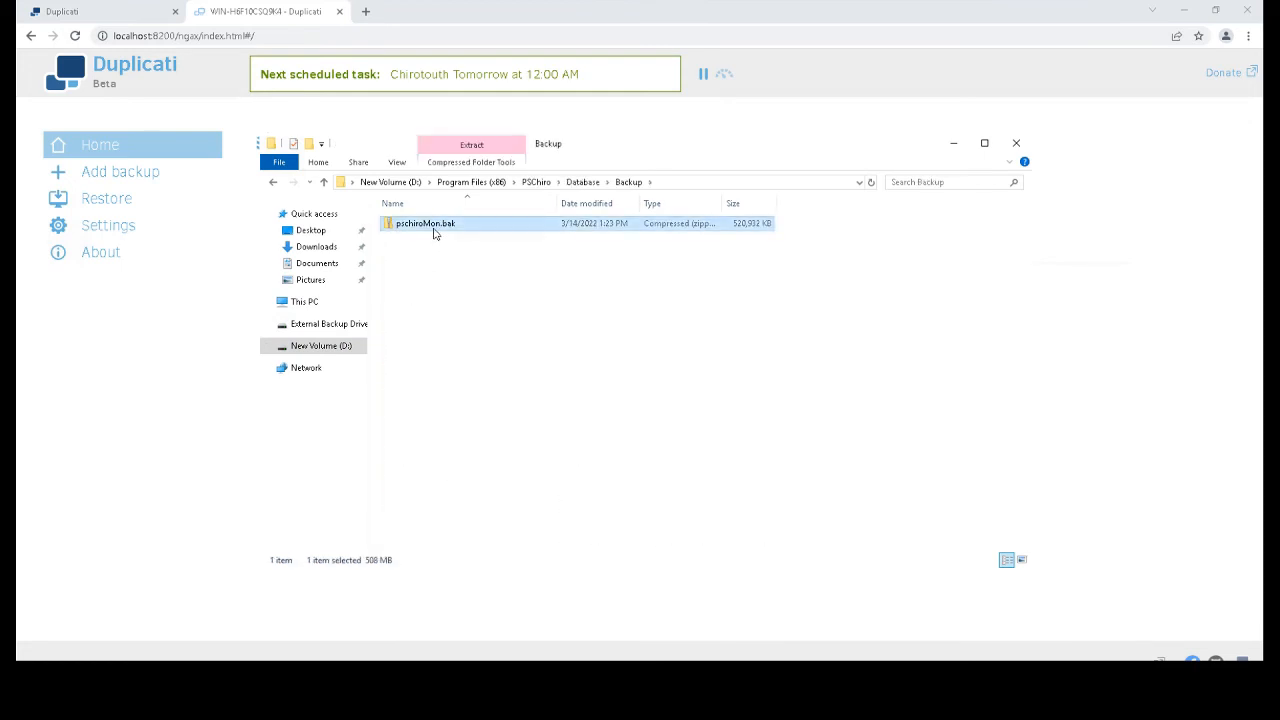
key(Delete)
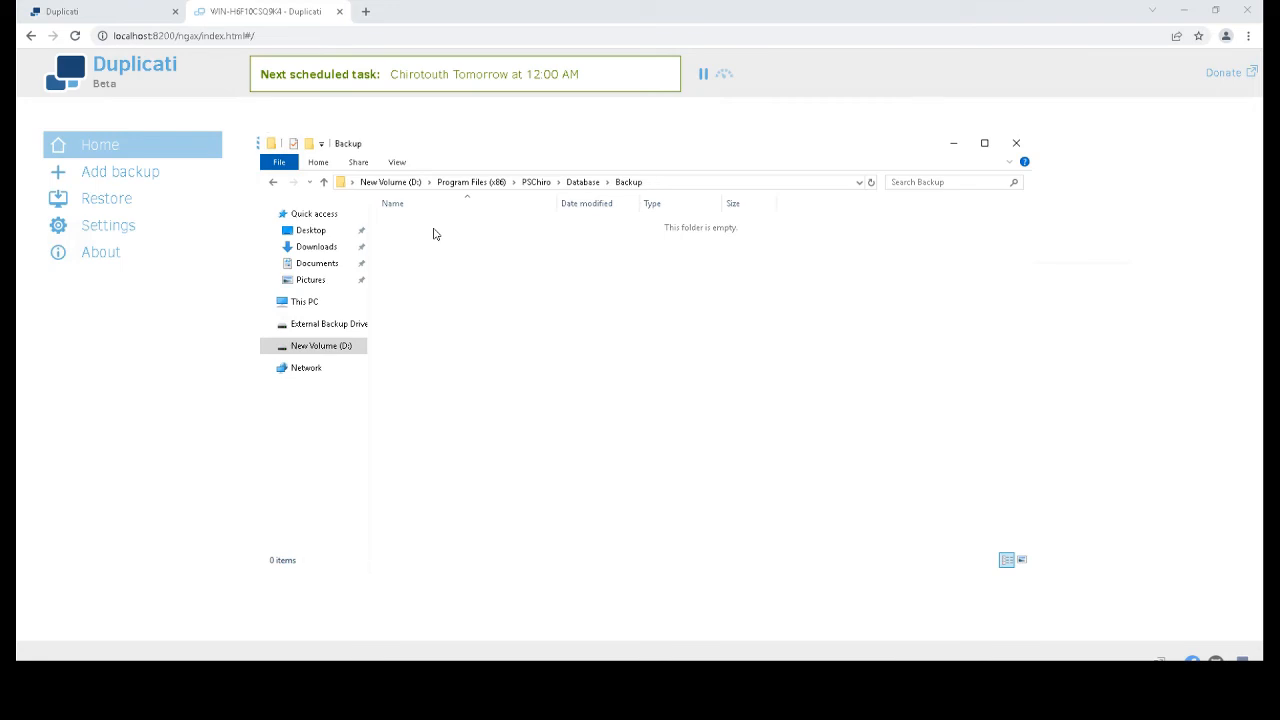
click(953, 143)
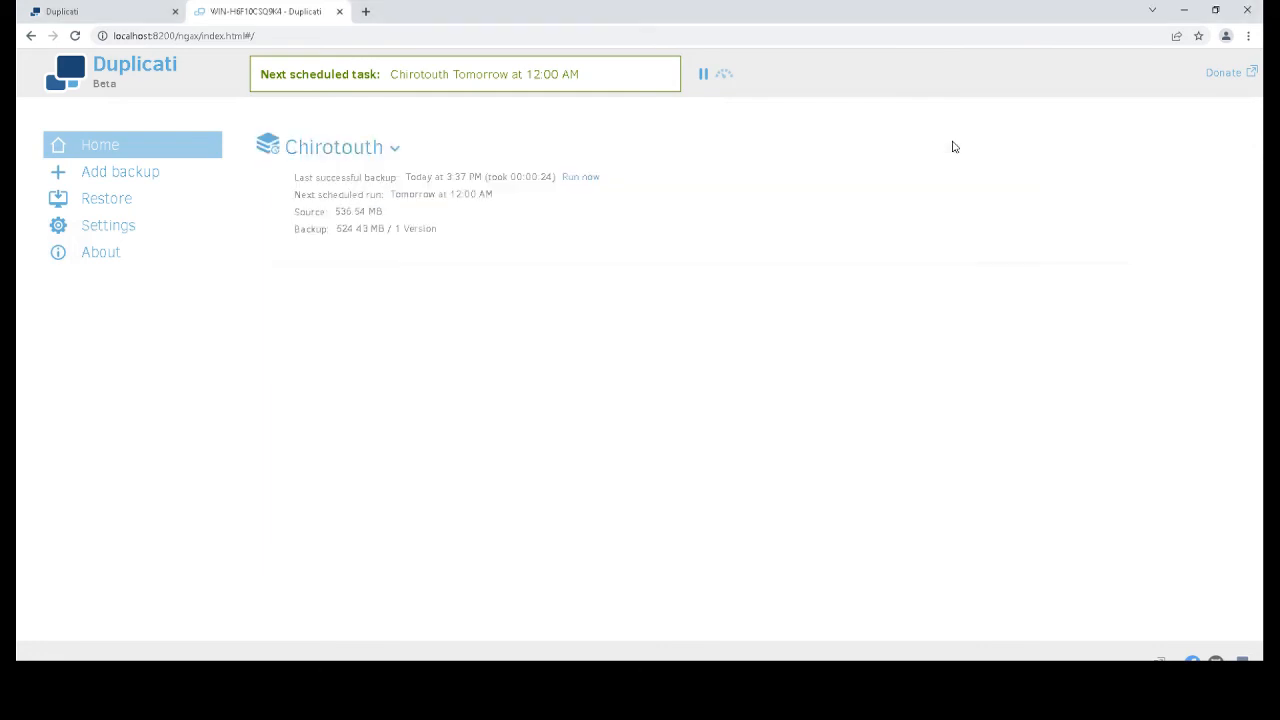
Restore all files from Chirotouth to their original location, overwriting existing files
click(106, 204)
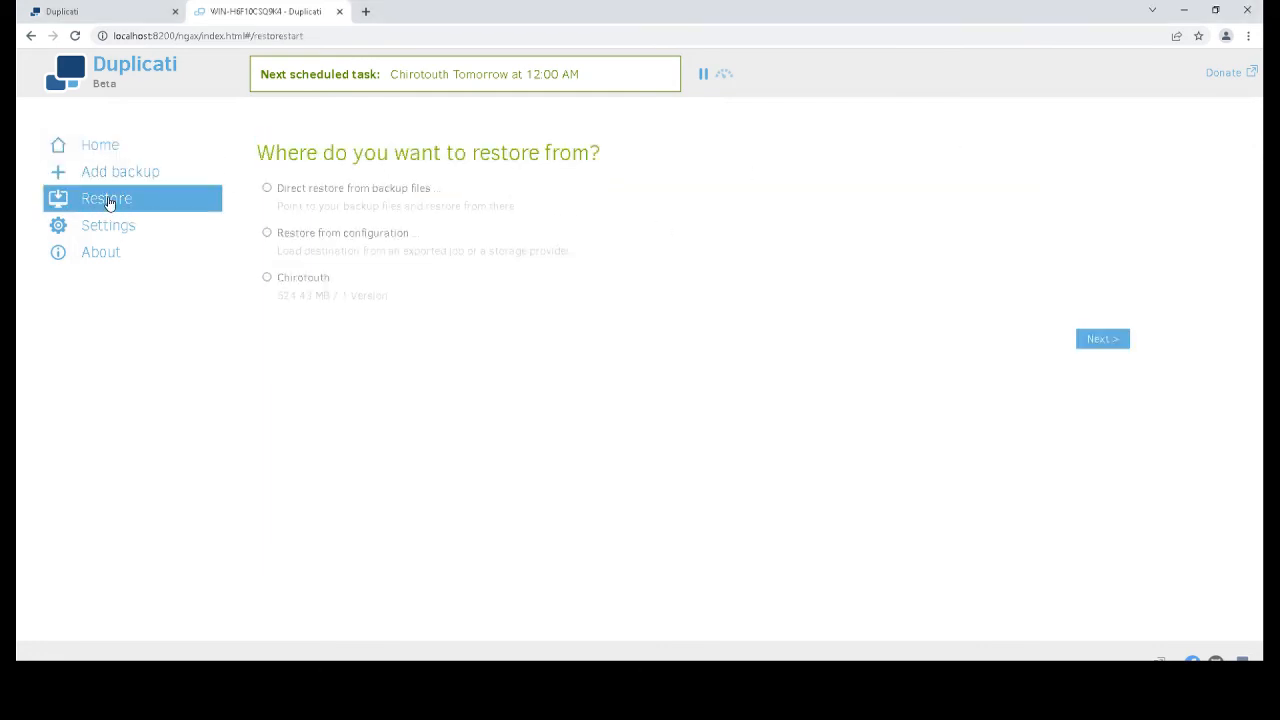
click(267, 279)
click(1096, 345)
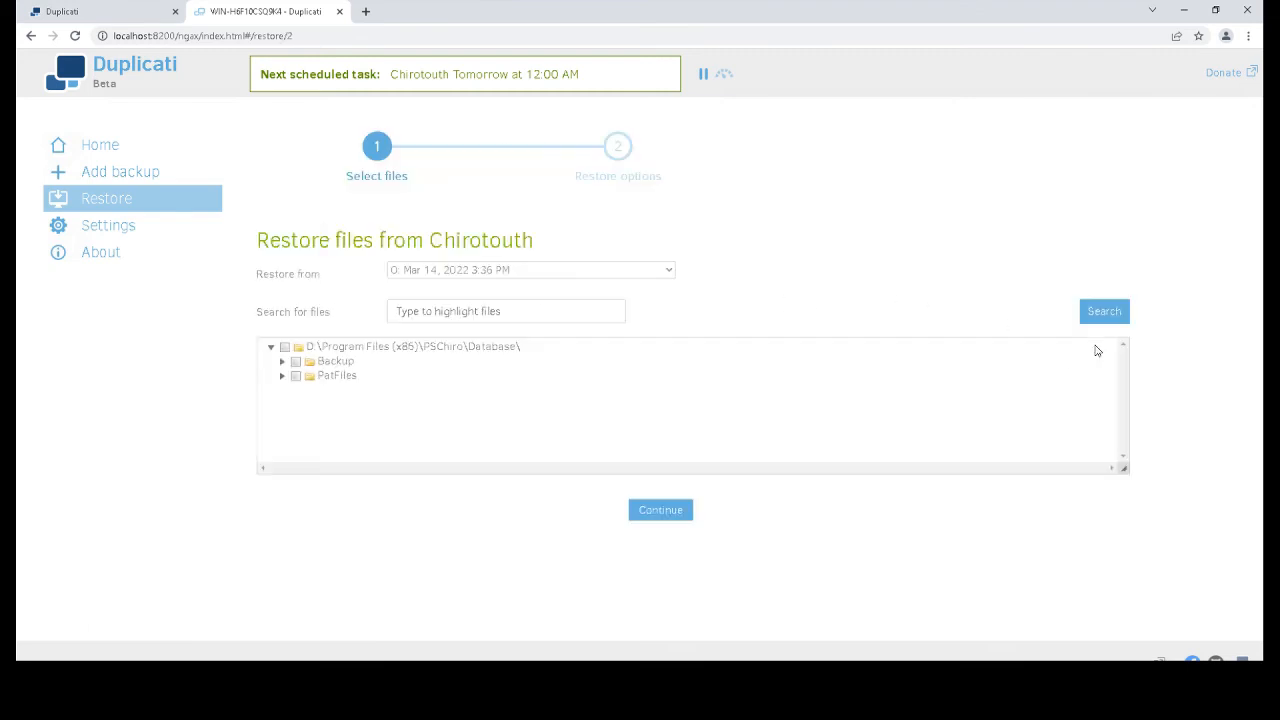
click(283, 362)
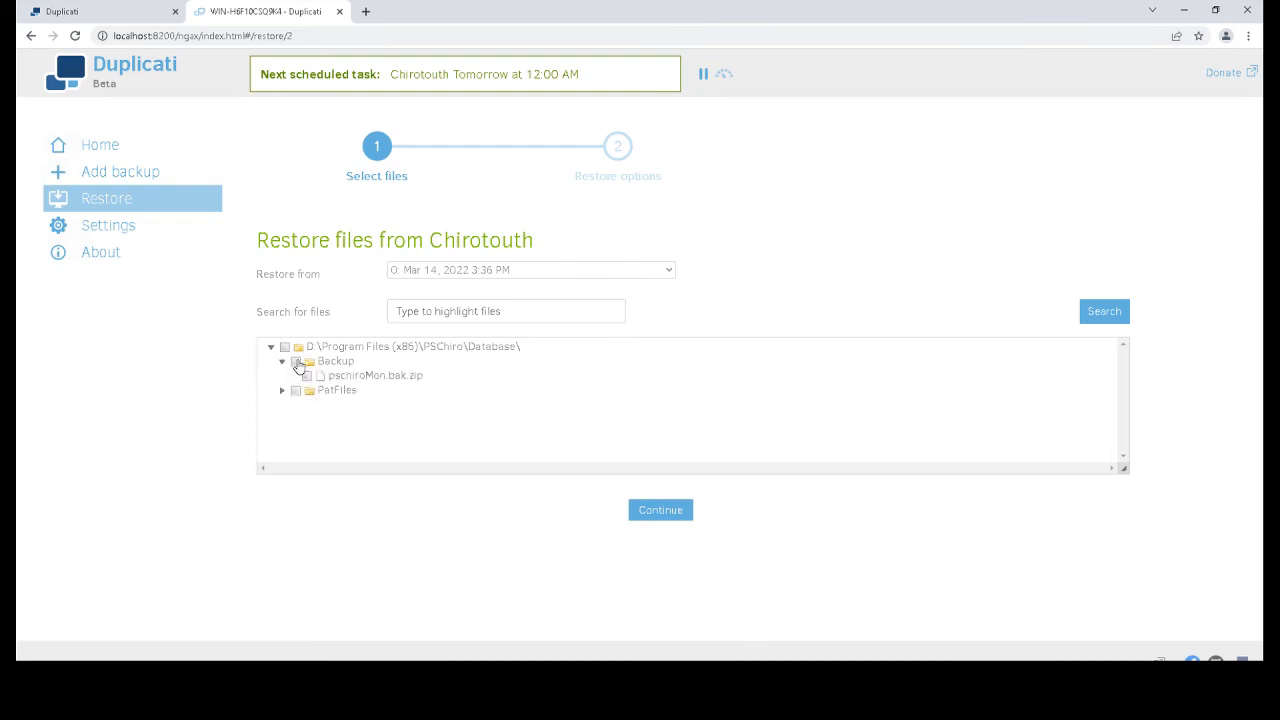
click(286, 361)
click(285, 347)
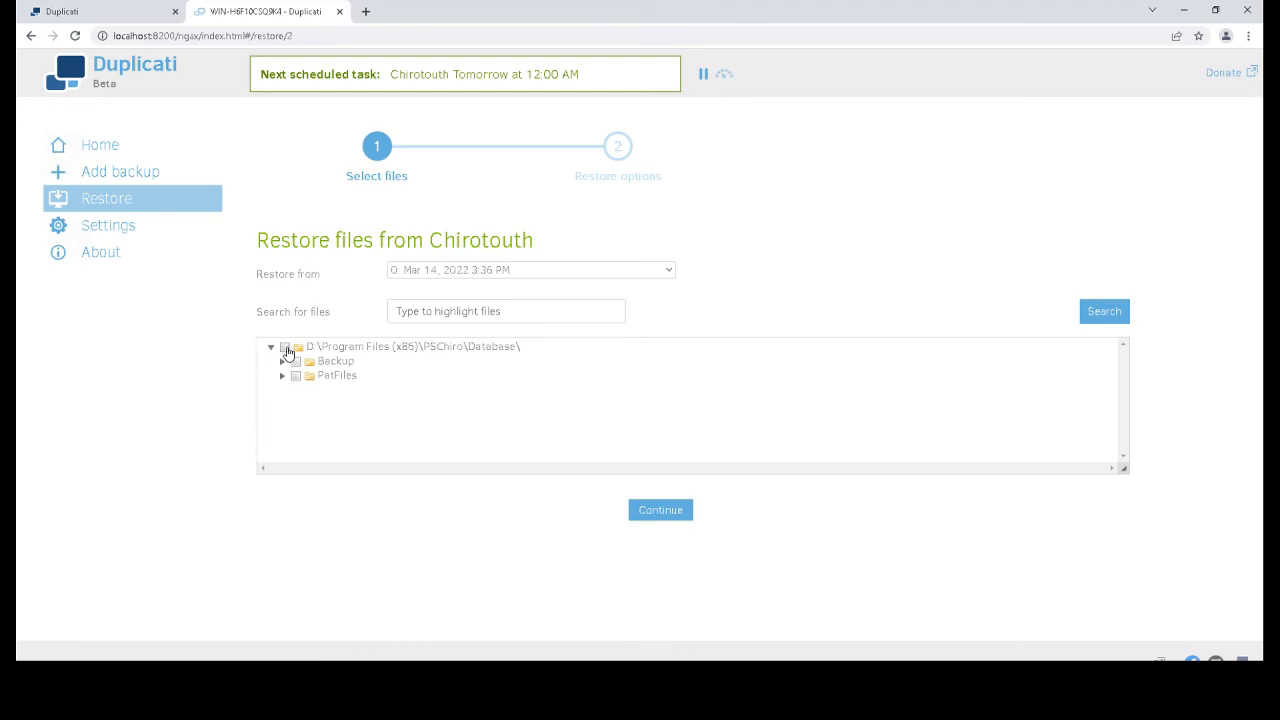
click(667, 515)
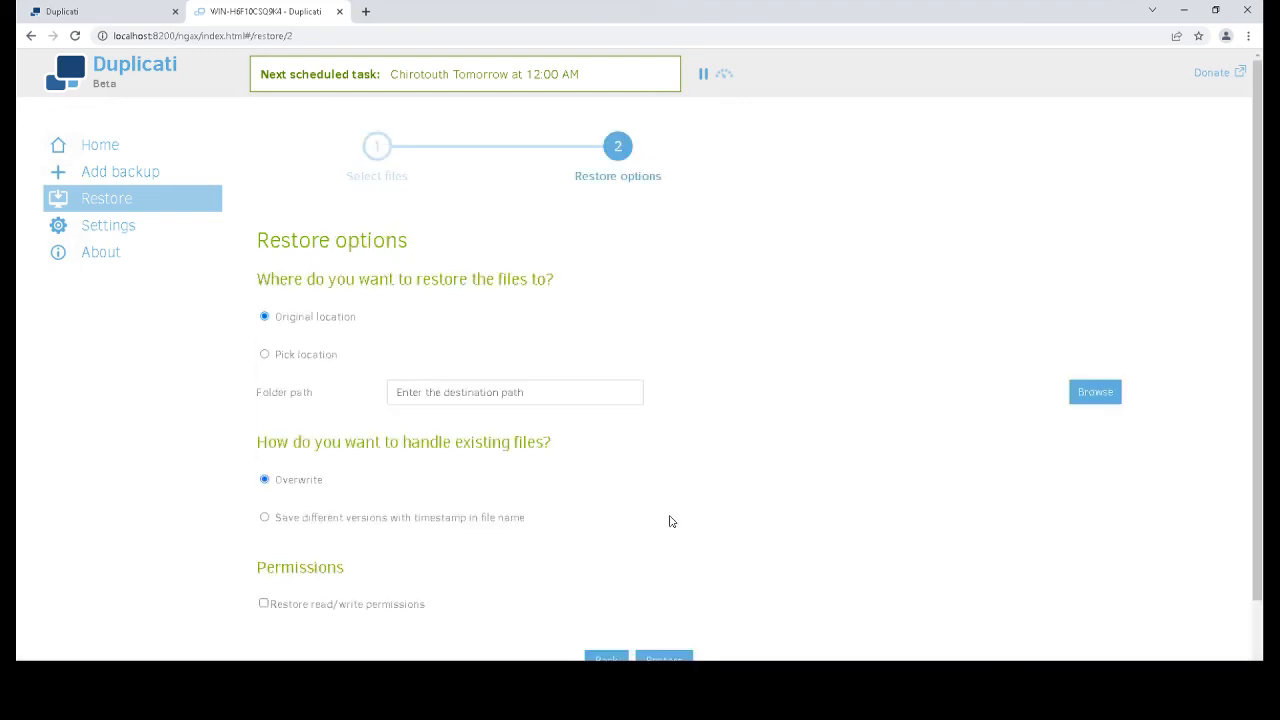
click(678, 657)
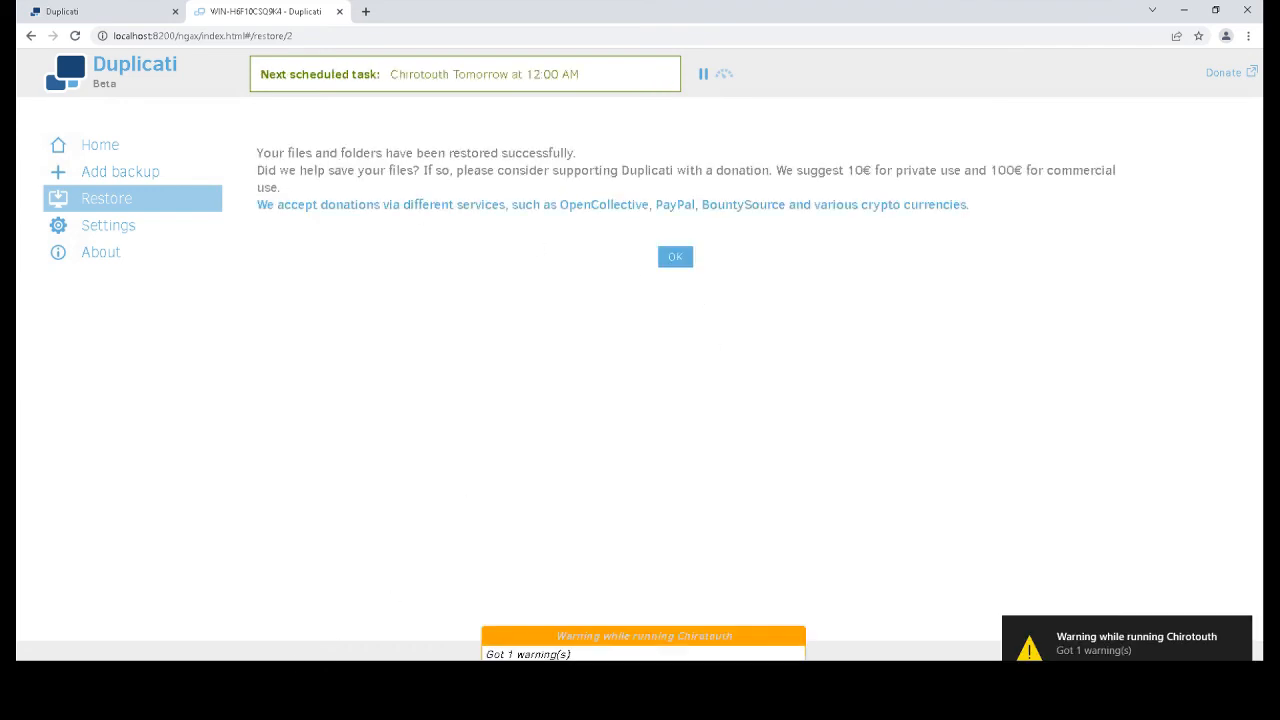
Open the restored pschiroMon.bak in the Backup folder to confirm it's back
click(240, 680)
drag(503, 274, 418, 224)
click(449, 303)
drag(463, 261, 419, 225)
click(425, 300)
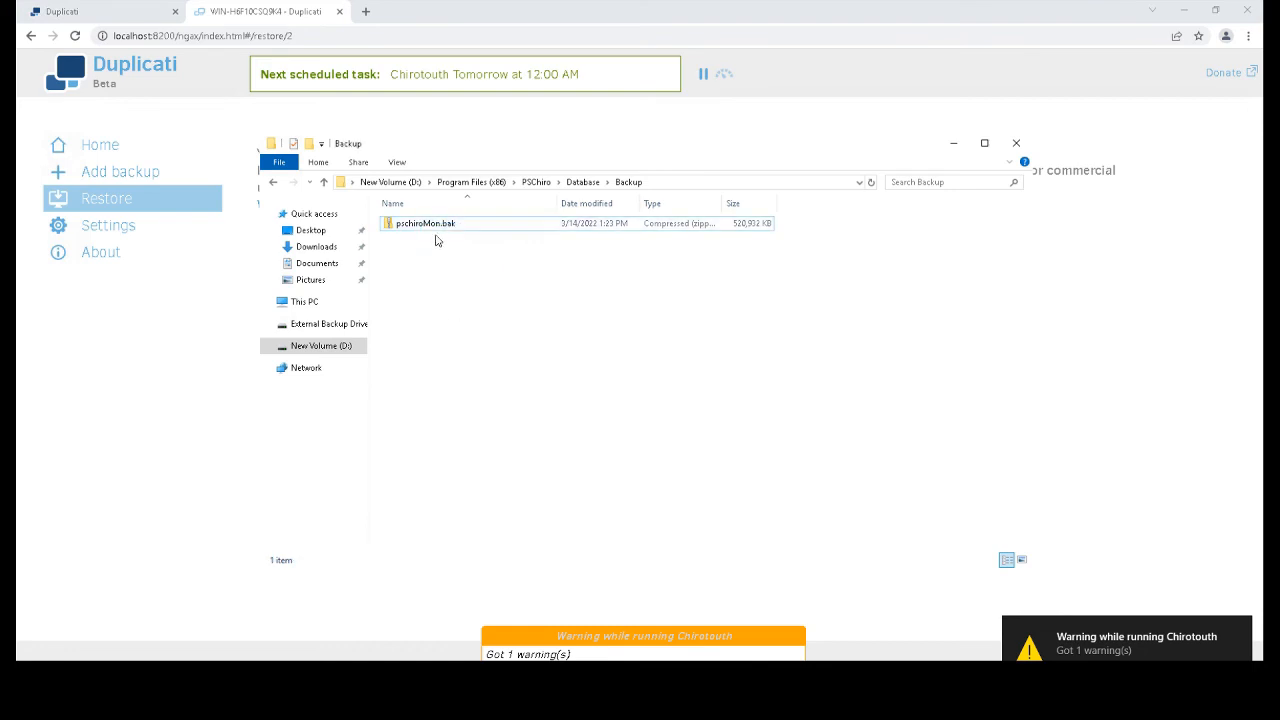
double_click(434, 226)
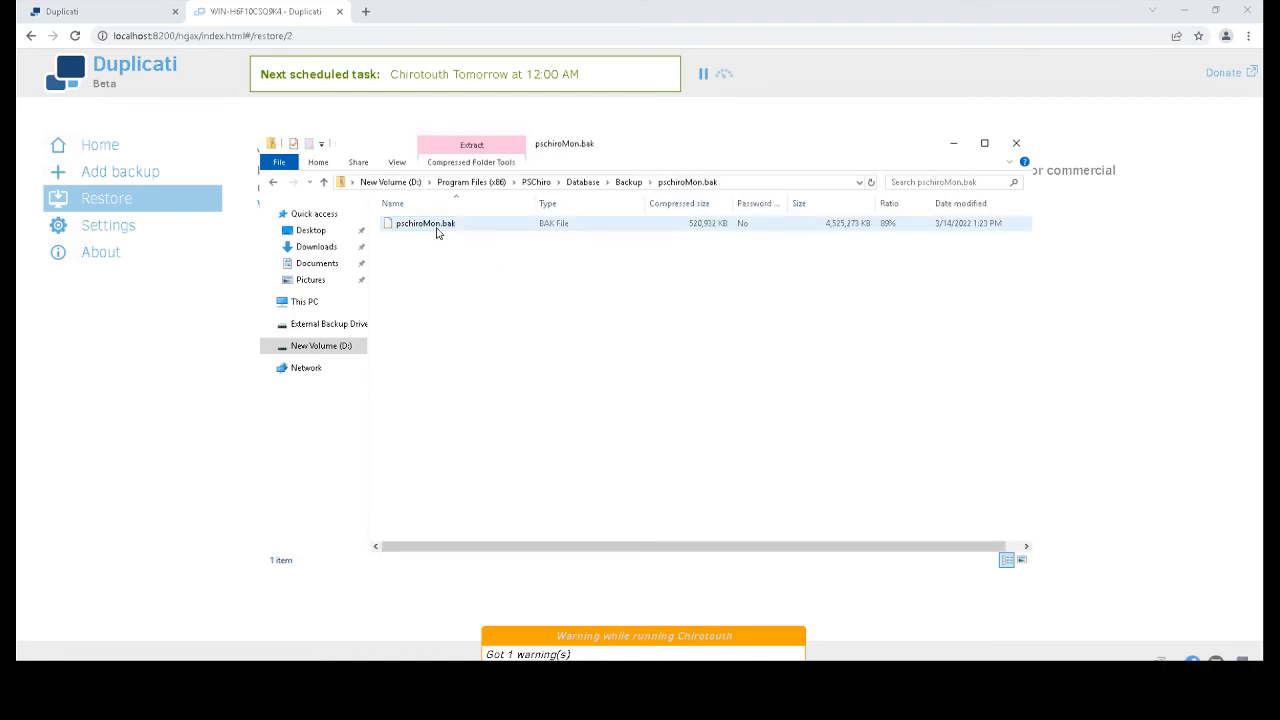
click(627, 183)
click(509, 371)
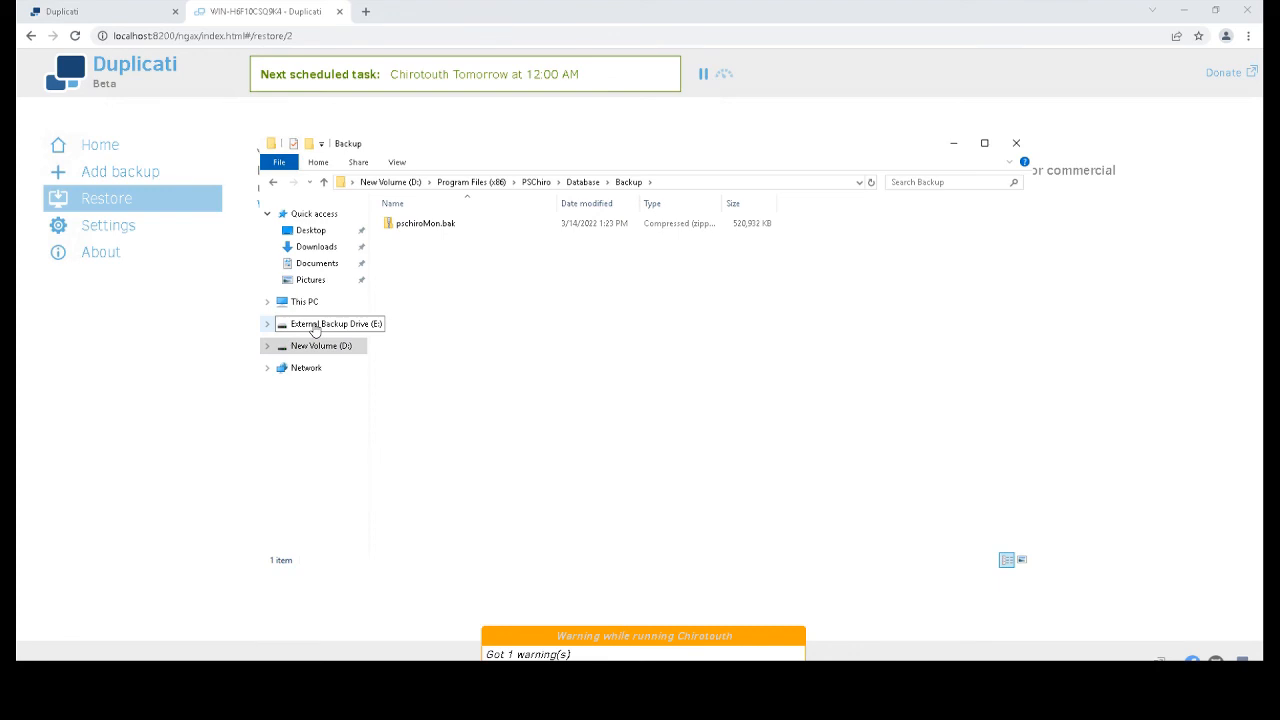
Check the three Duplicati files on External Backup Drive (E:), then begin adding a new backup
click(305, 301)
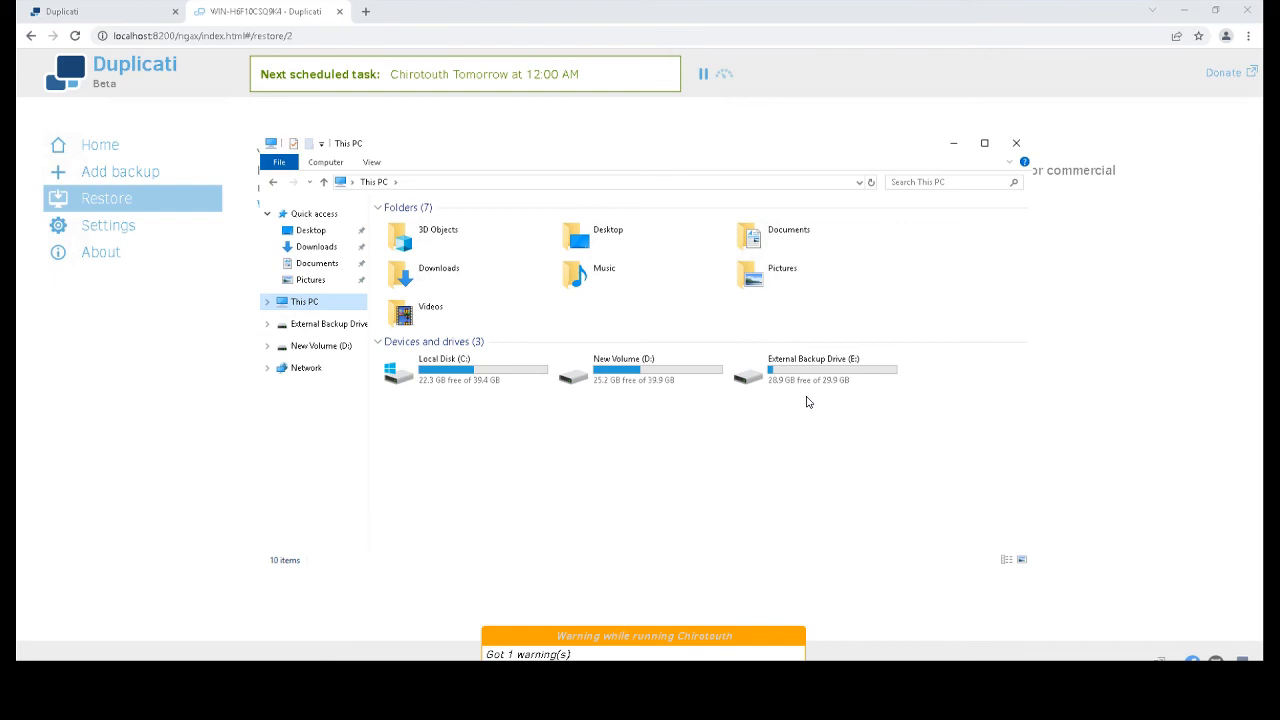
double_click(807, 368)
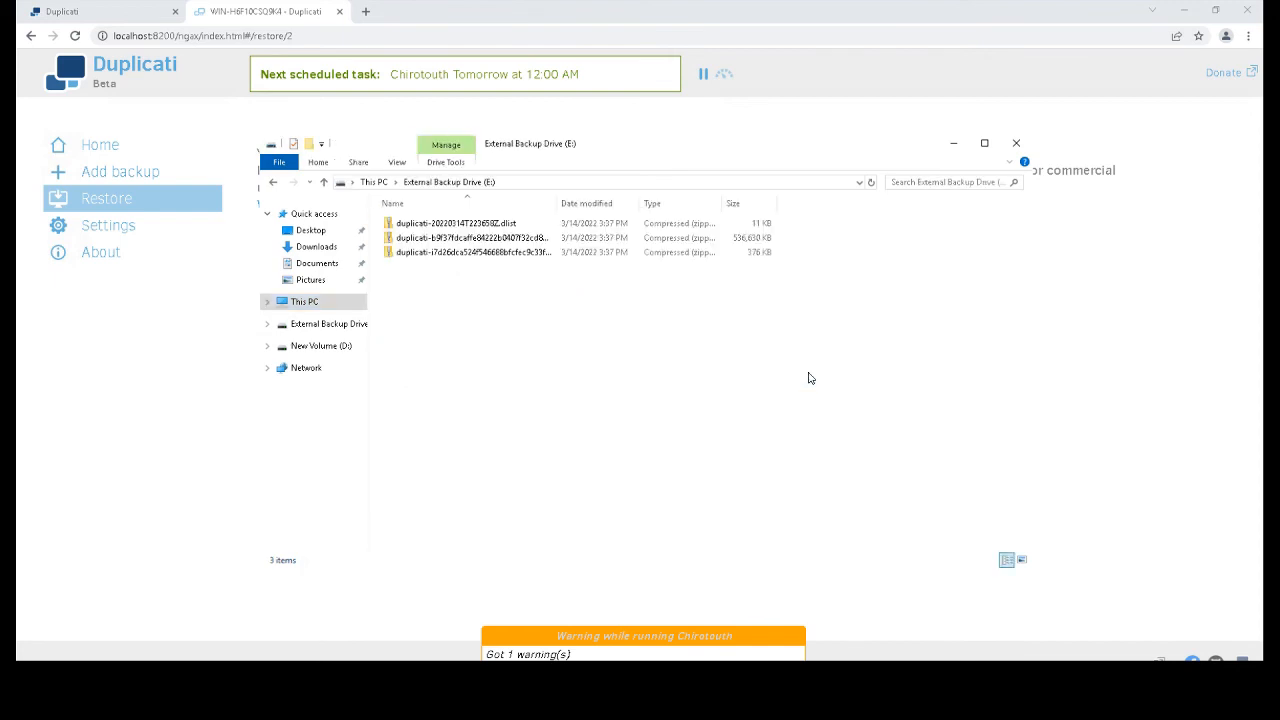
drag(461, 250, 449, 215)
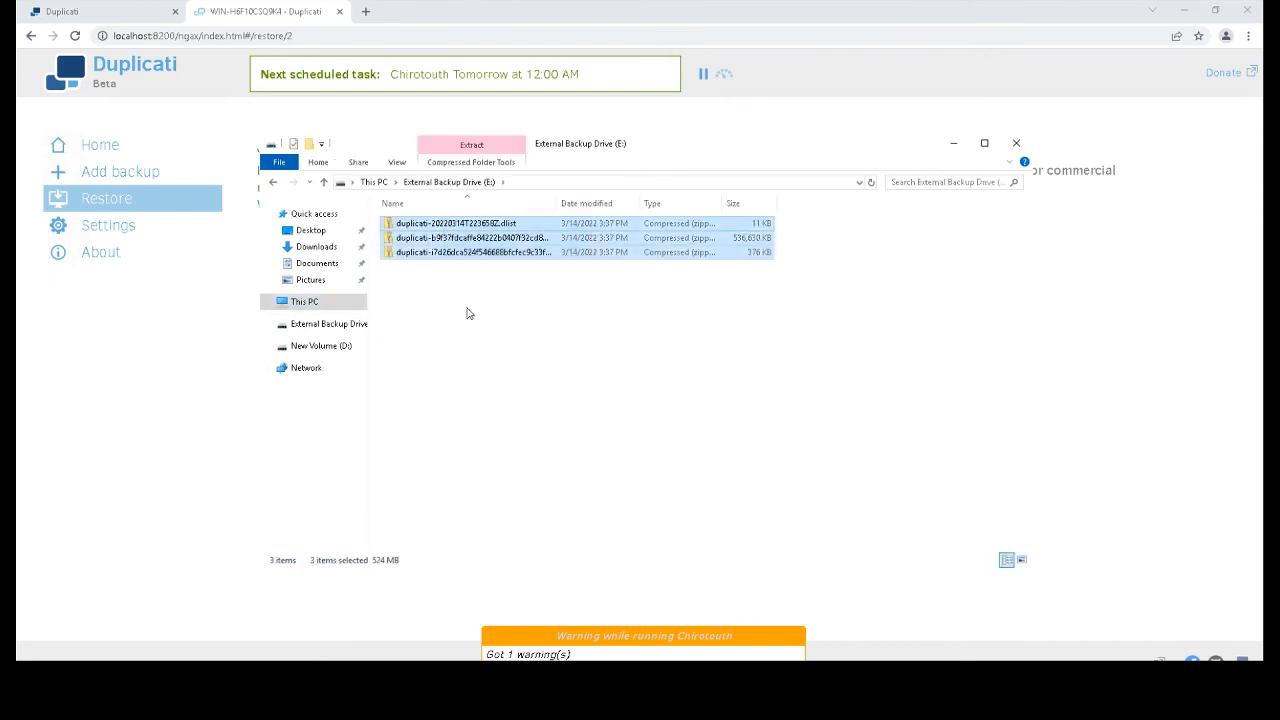
click(467, 308)
click(370, 184)
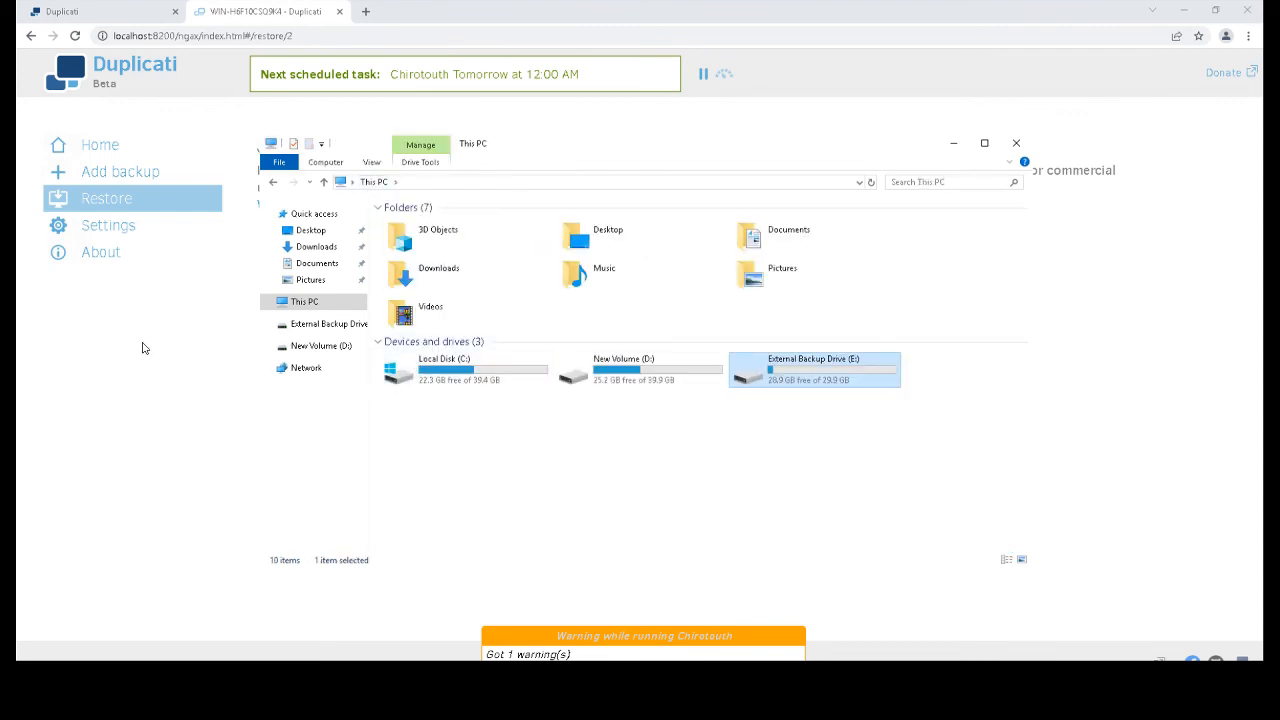
click(189, 517)
click(133, 173)
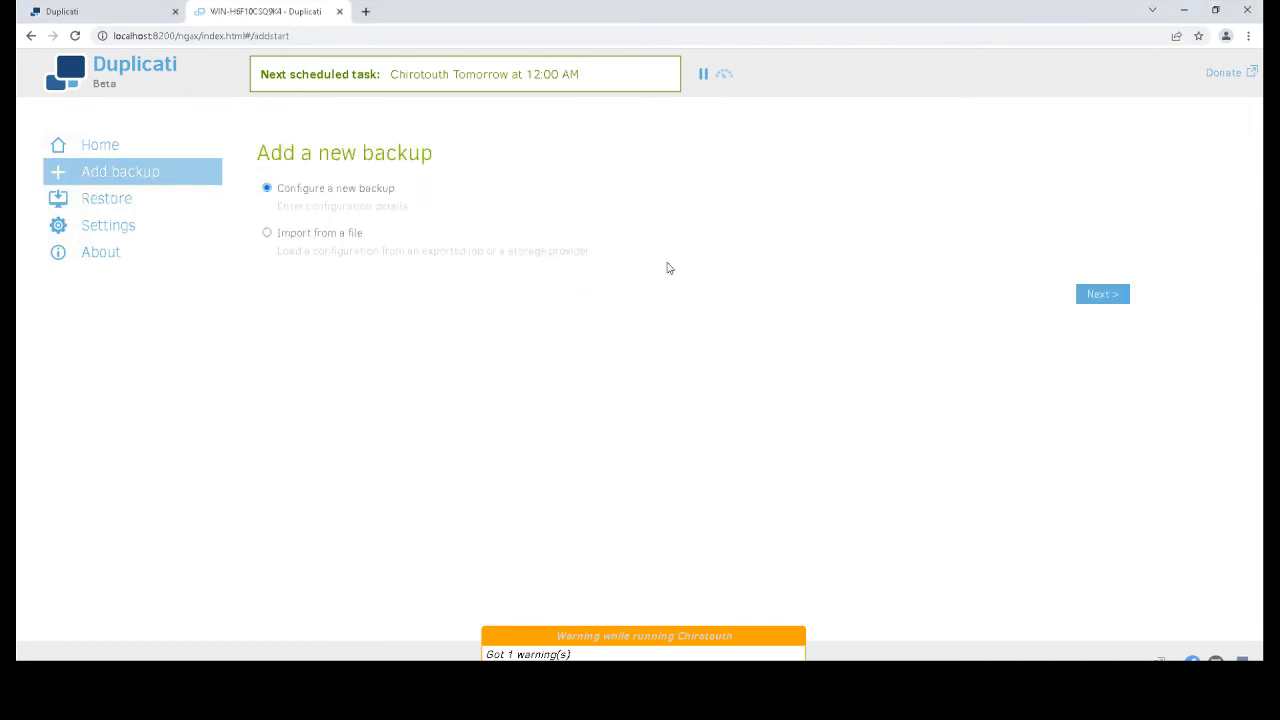
Dismiss the SQL Server error, name the new backup 'c', and keep AES-256 encryption
click(1108, 298)
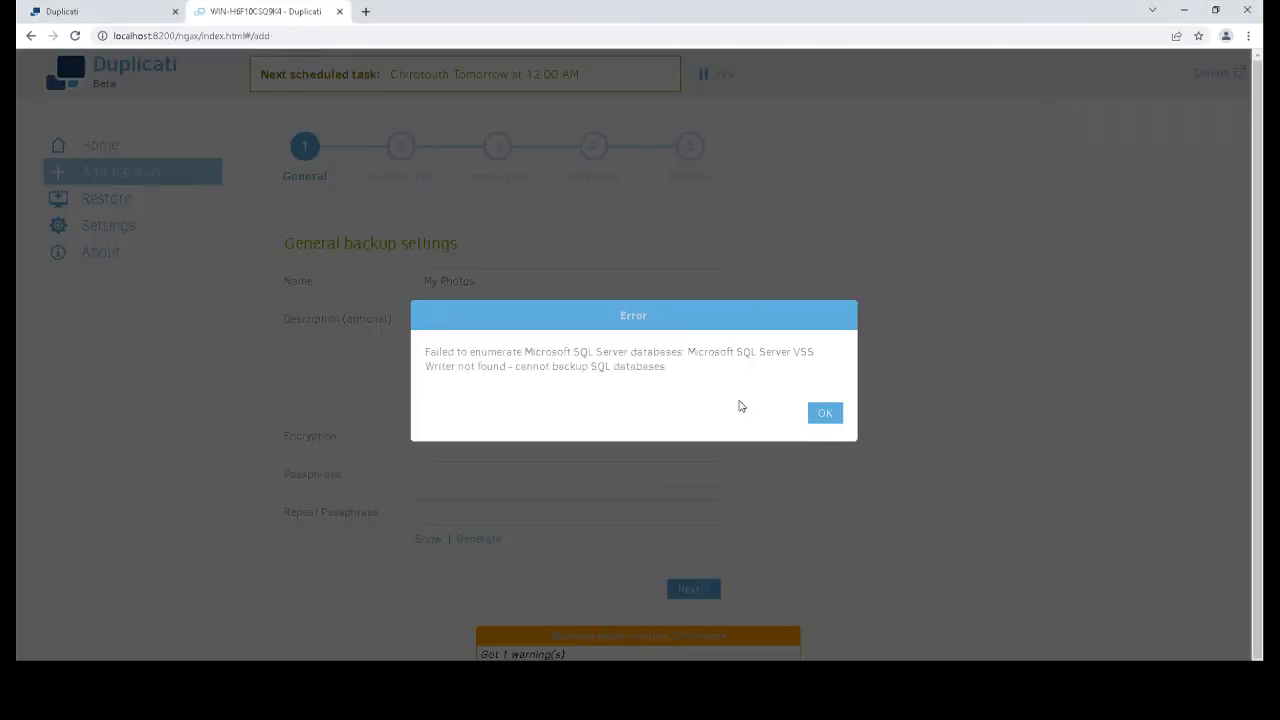
click(826, 413)
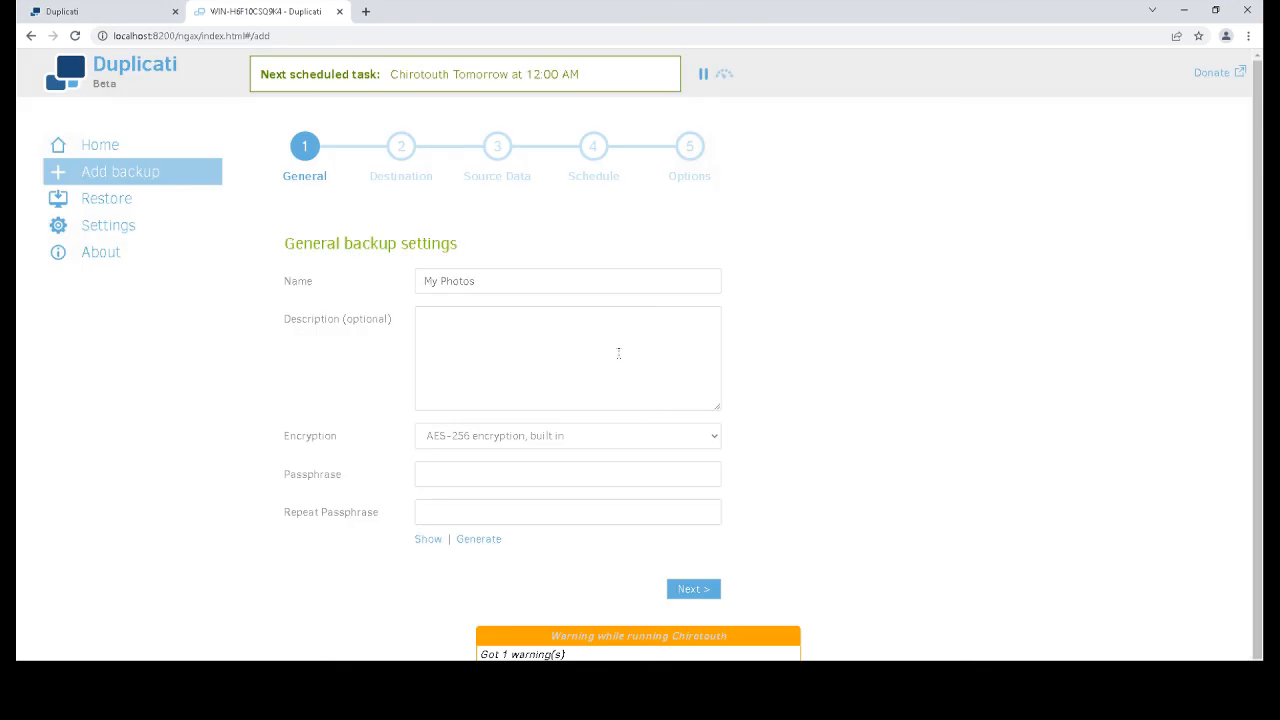
click(495, 288)
text(c)
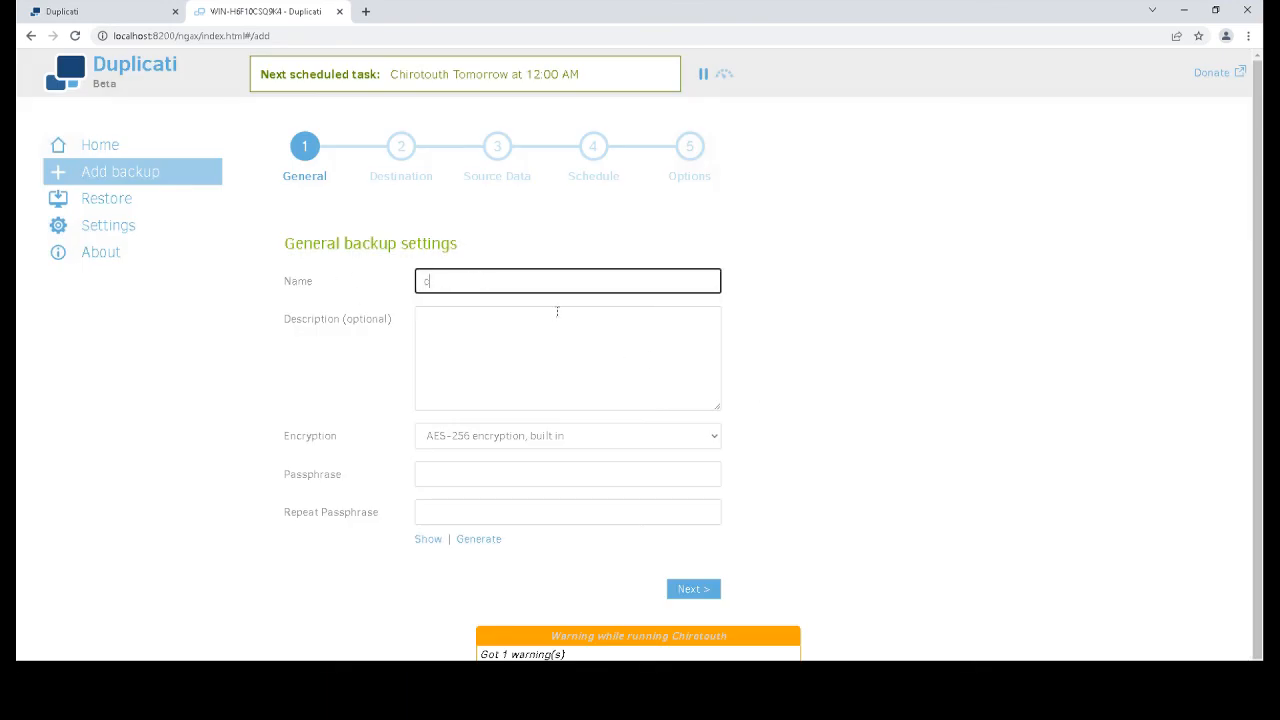
click(489, 432)
click(489, 432)
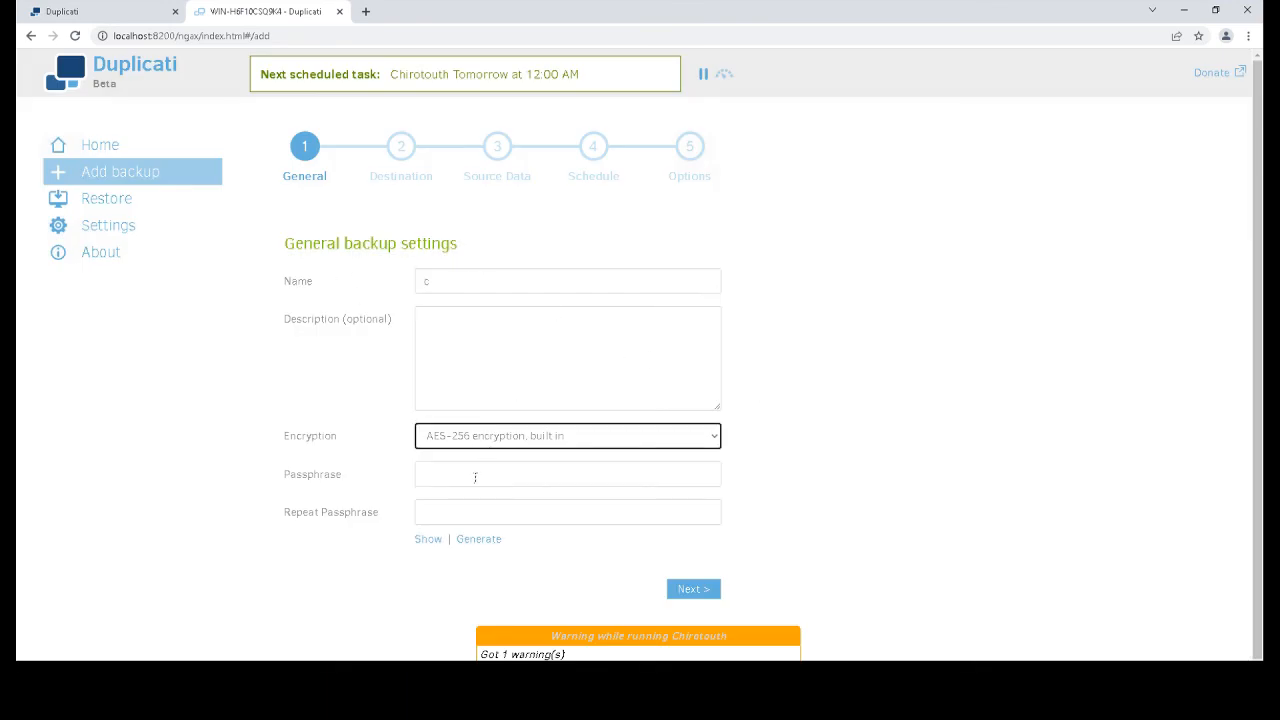
Generate a very strong passphrase and continue to the Backup destination step
click(475, 477)
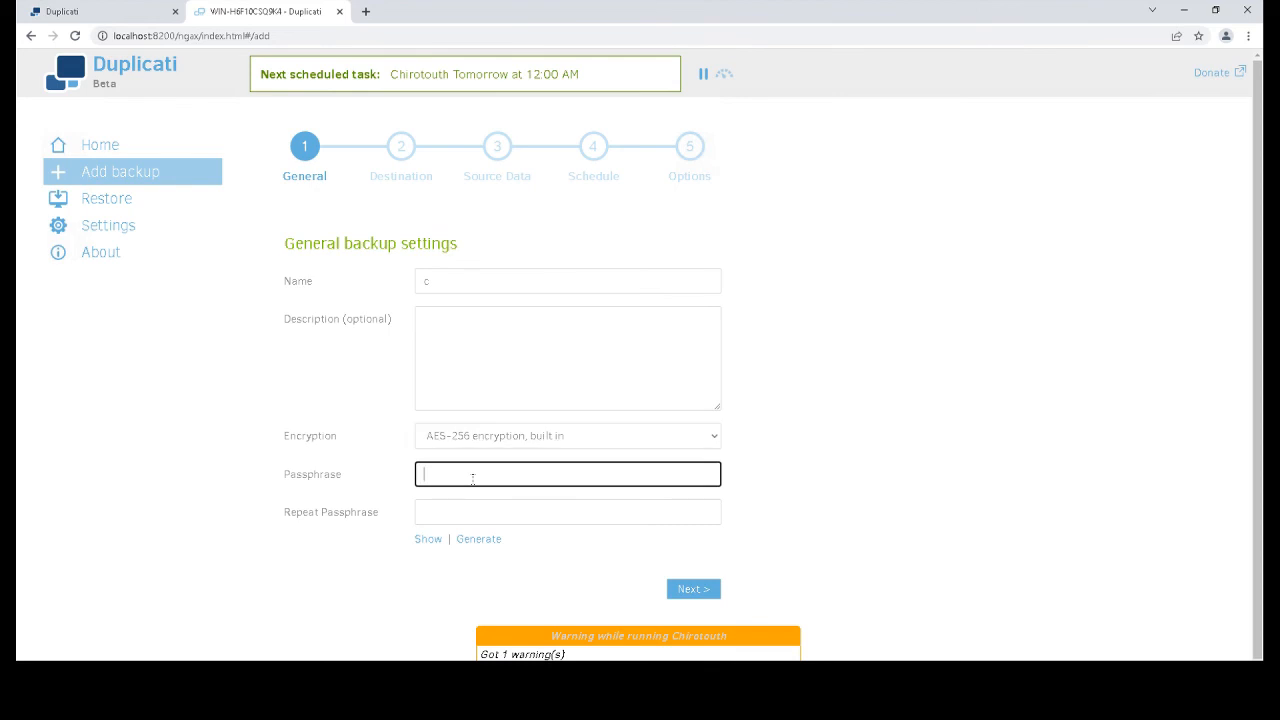
click(481, 541)
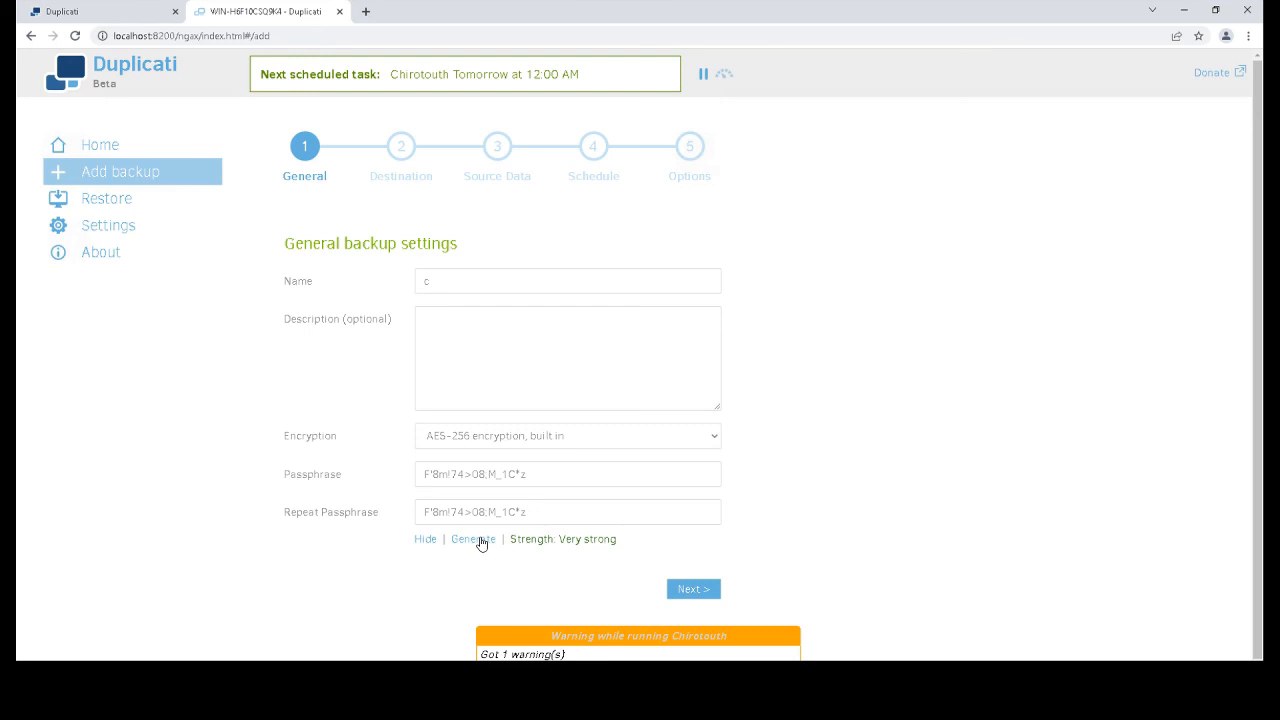
drag(540, 474, 314, 477)
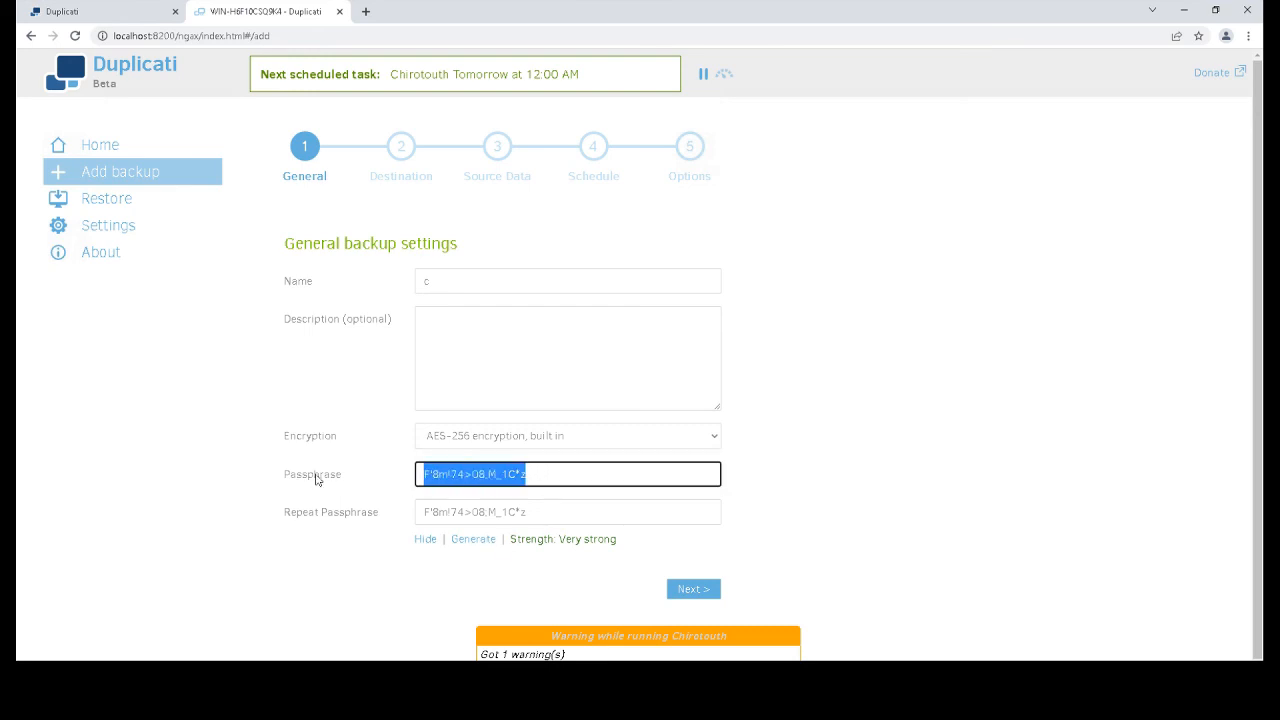
click(463, 543)
click(464, 544)
click(464, 544)
click(464, 544)
click(464, 544)
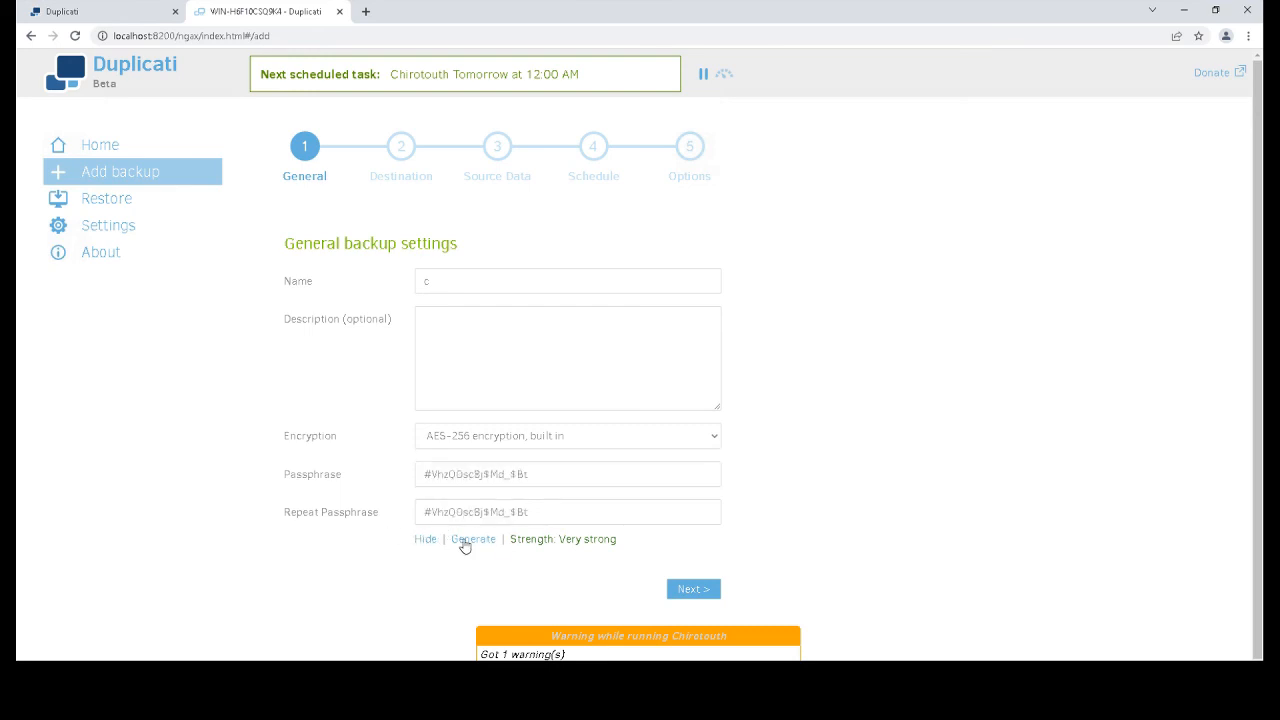
click(464, 544)
click(464, 544)
click(464, 544)
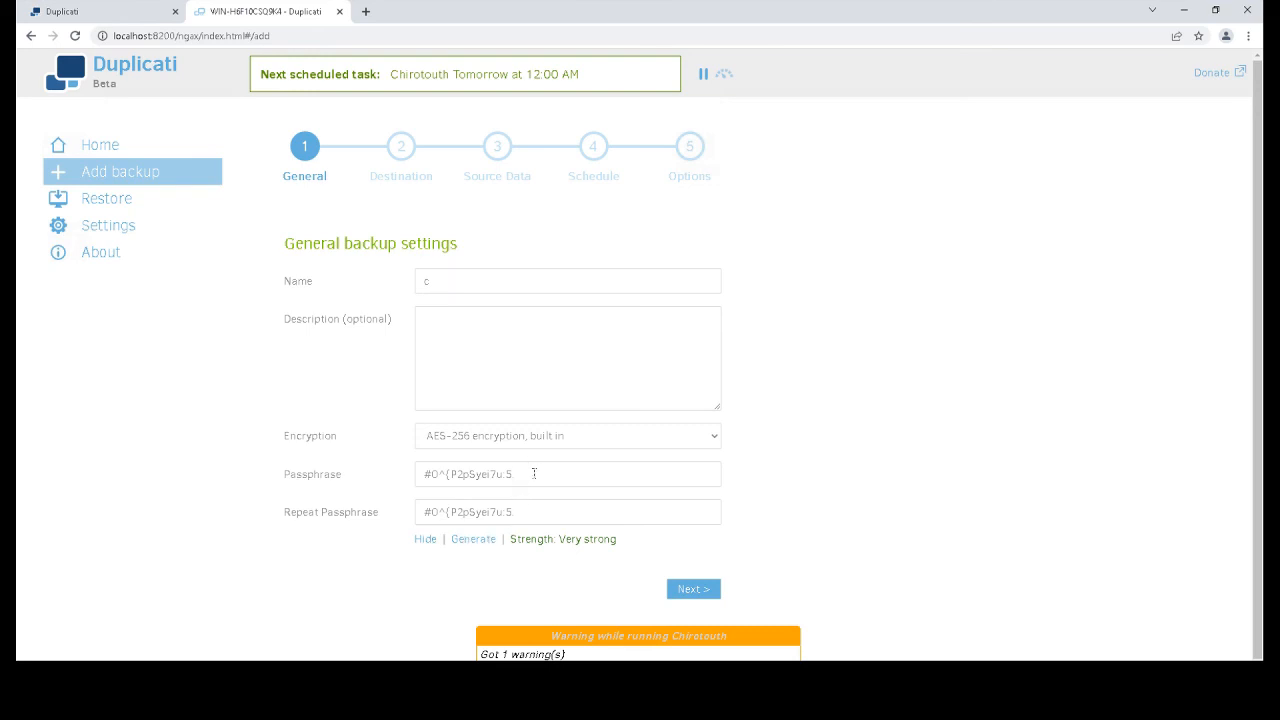
drag(517, 474, 417, 475)
right_click(440, 482)
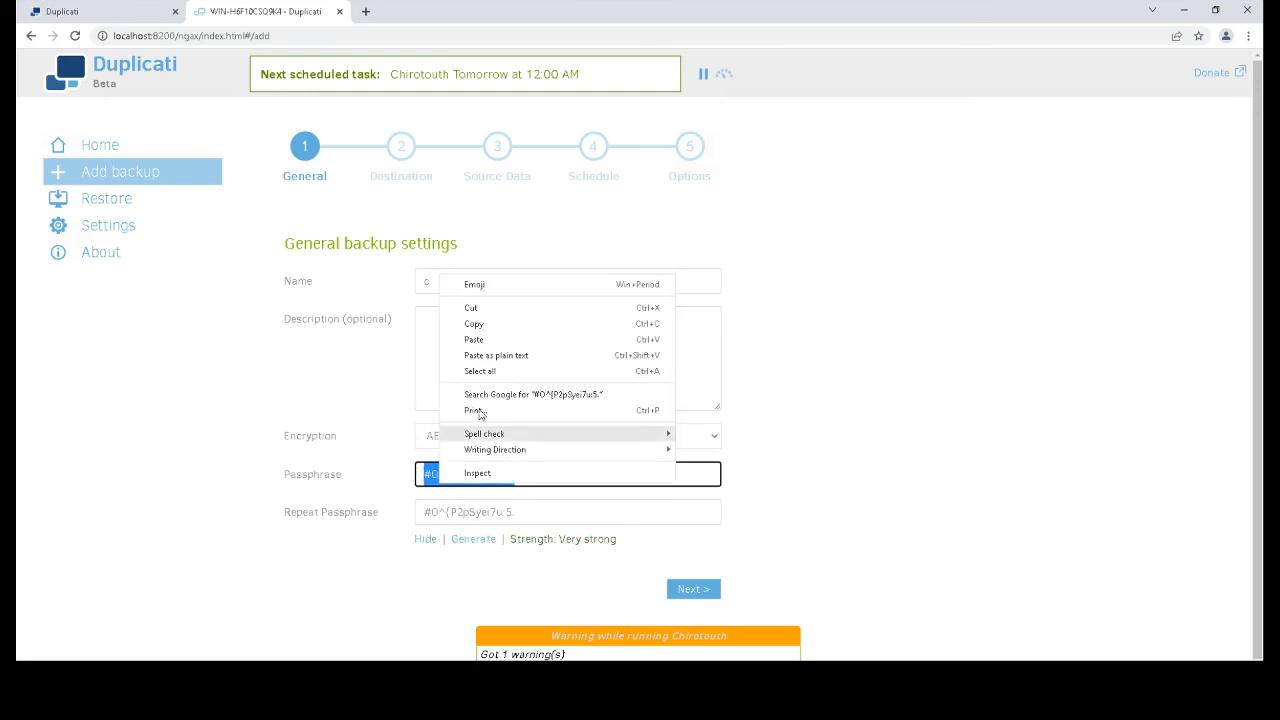
click(711, 476)
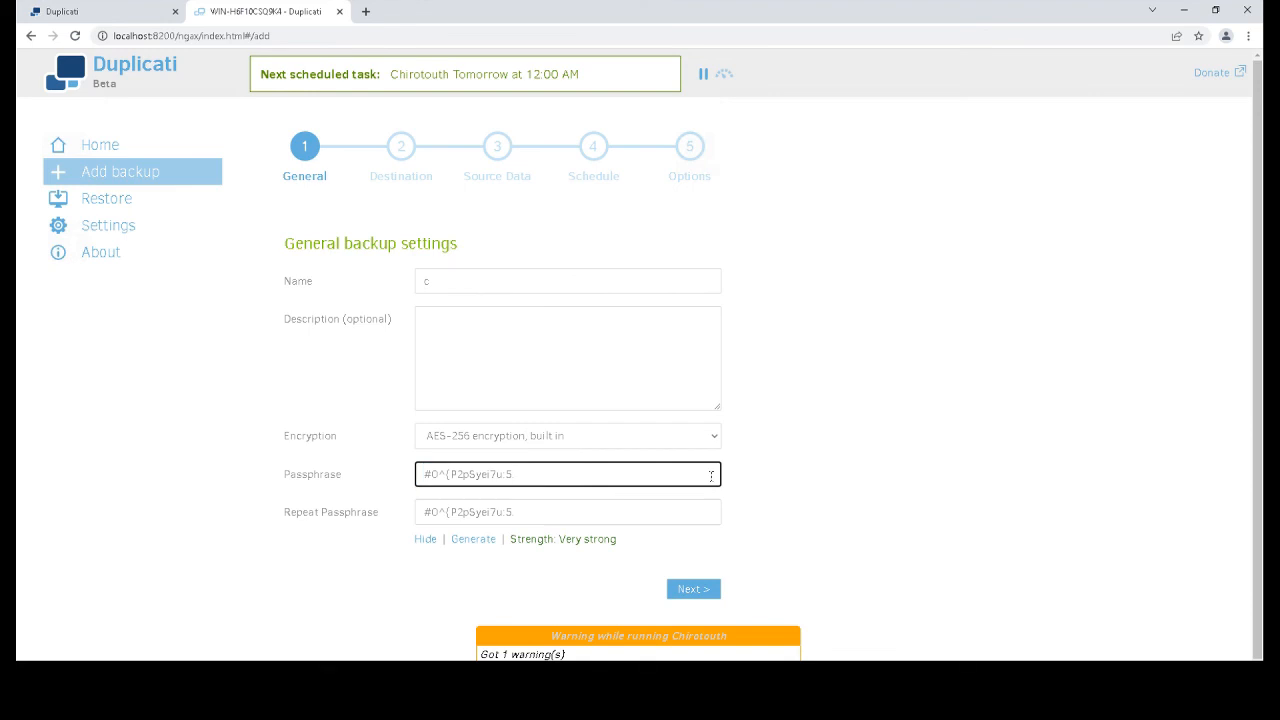
click(686, 597)
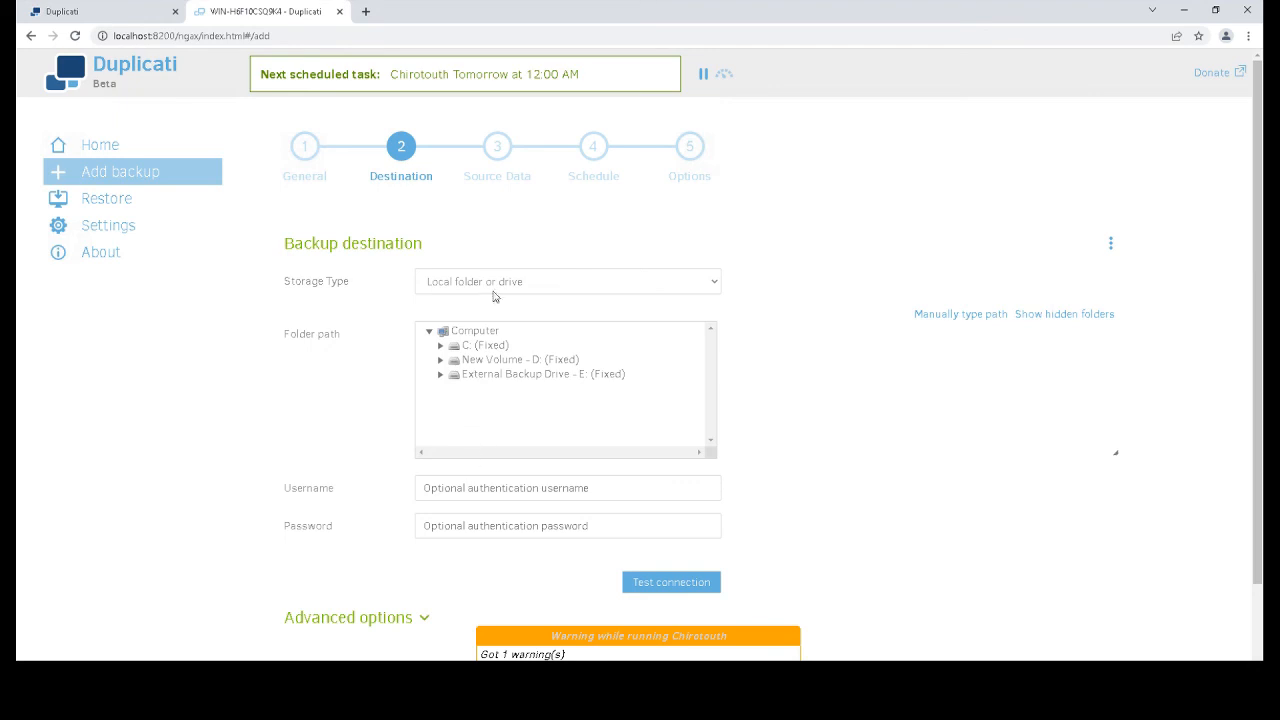
drag(284, 290, 356, 283)
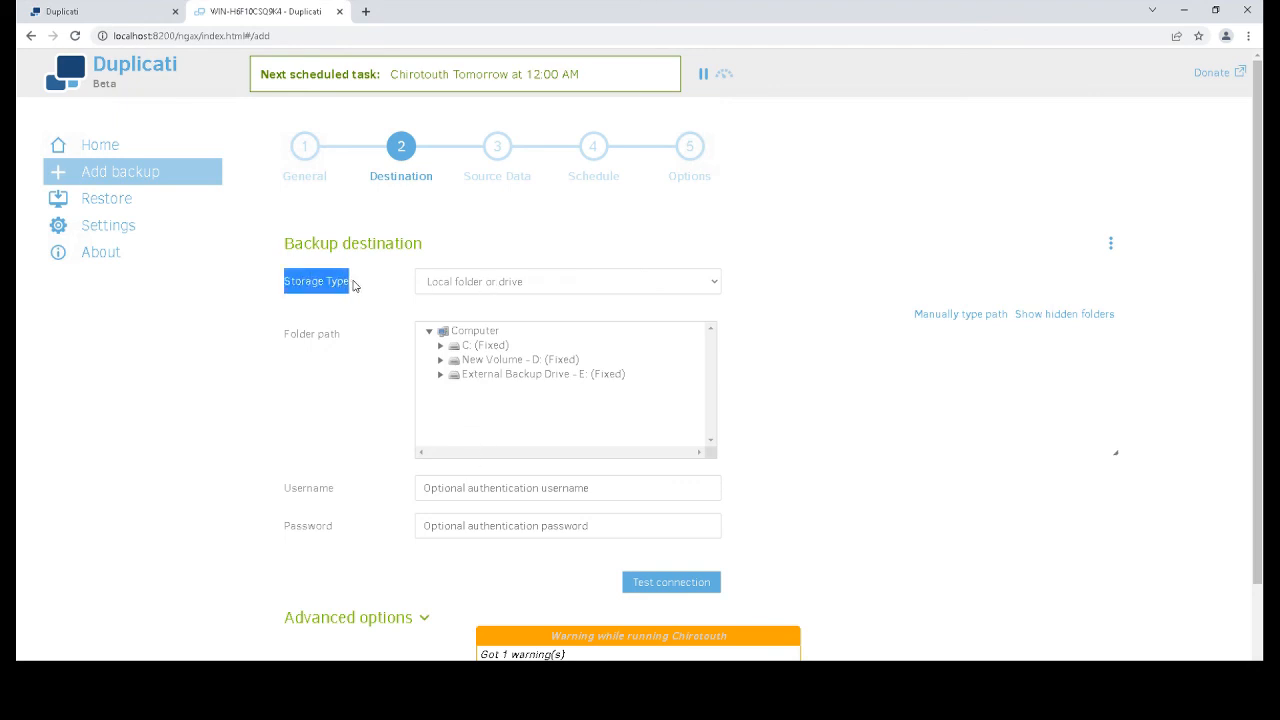
click(530, 285)
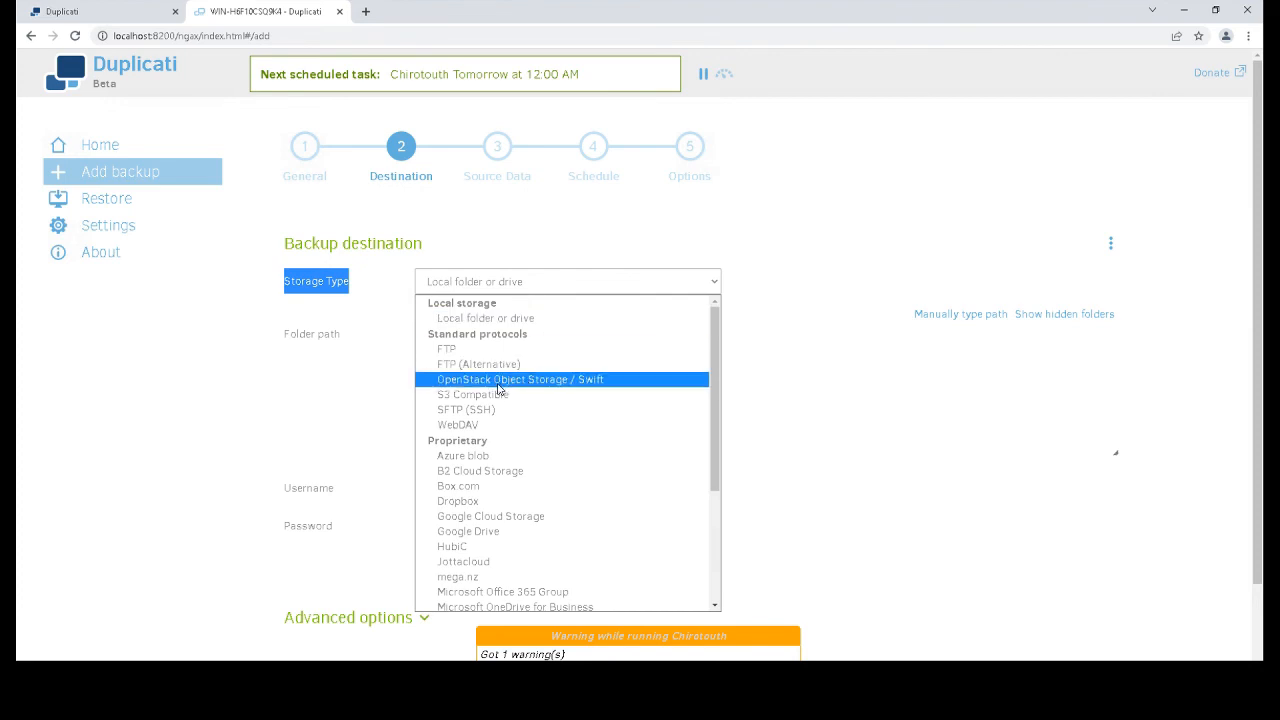
scroll(497, 495, down, 3)
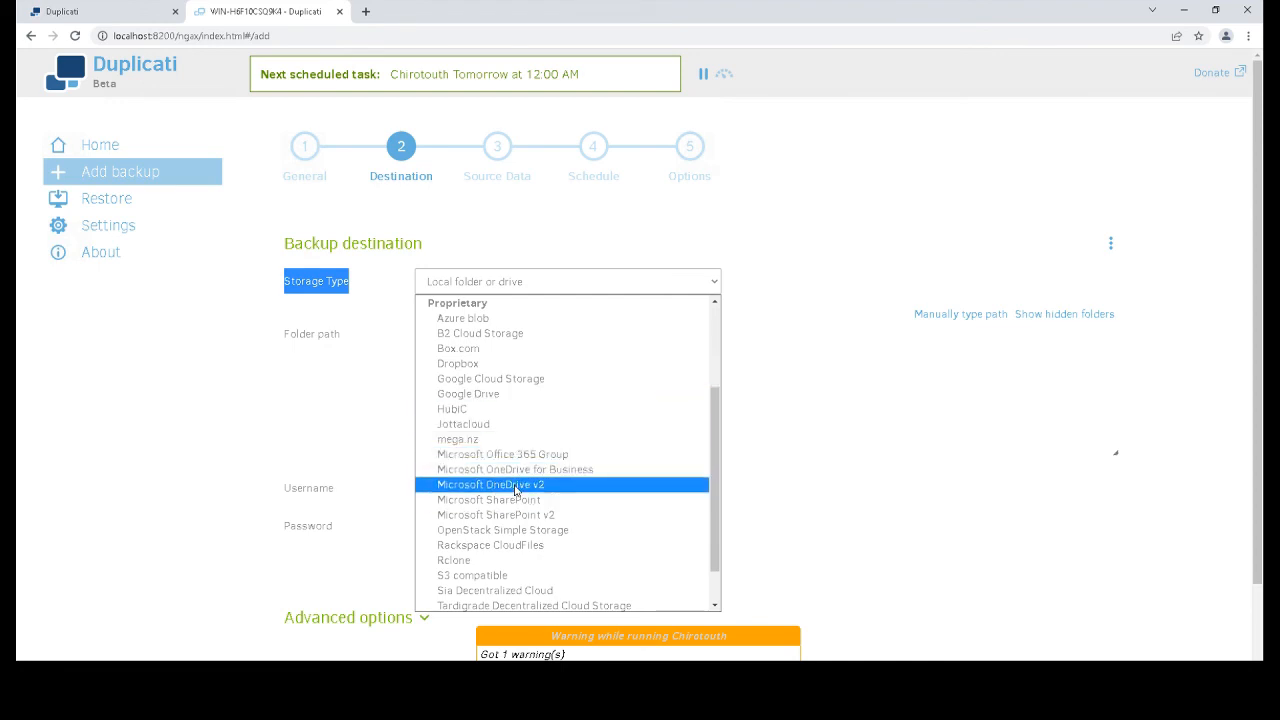
scroll(515, 490, down, 1)
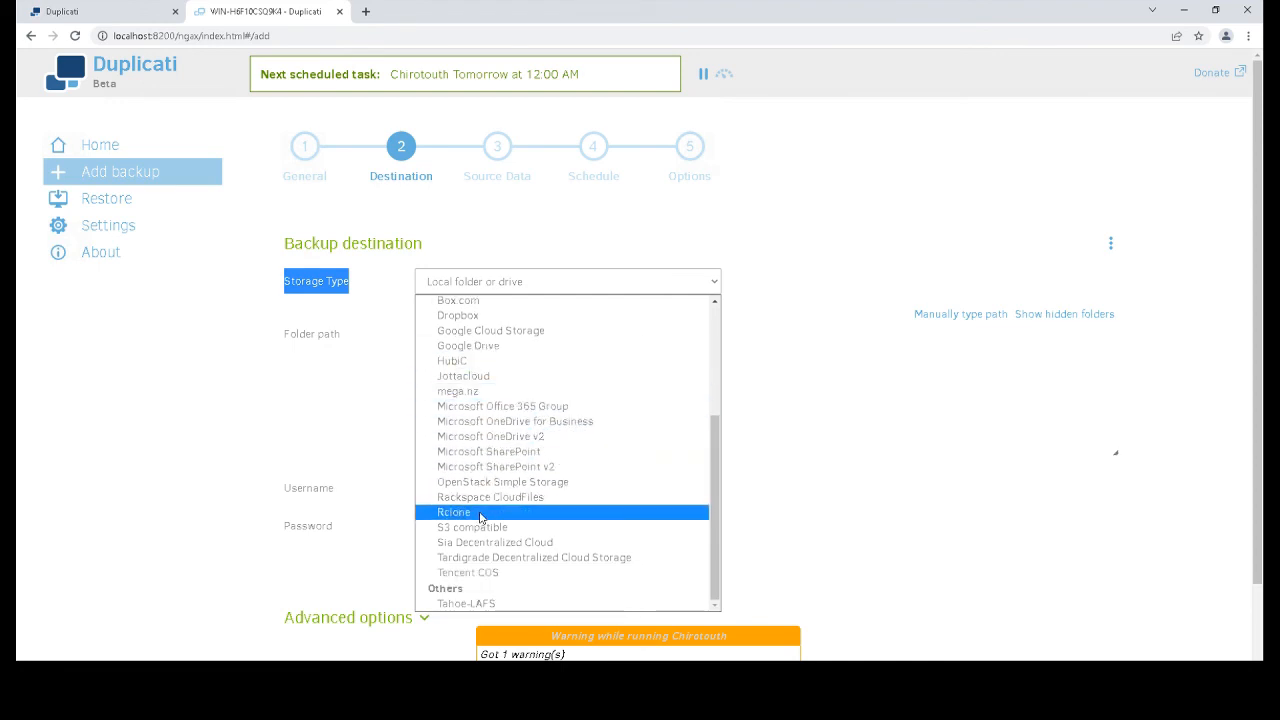
scroll(480, 517, up, 4)
scroll(480, 518, down, 4)
scroll(490, 528, up, 4)
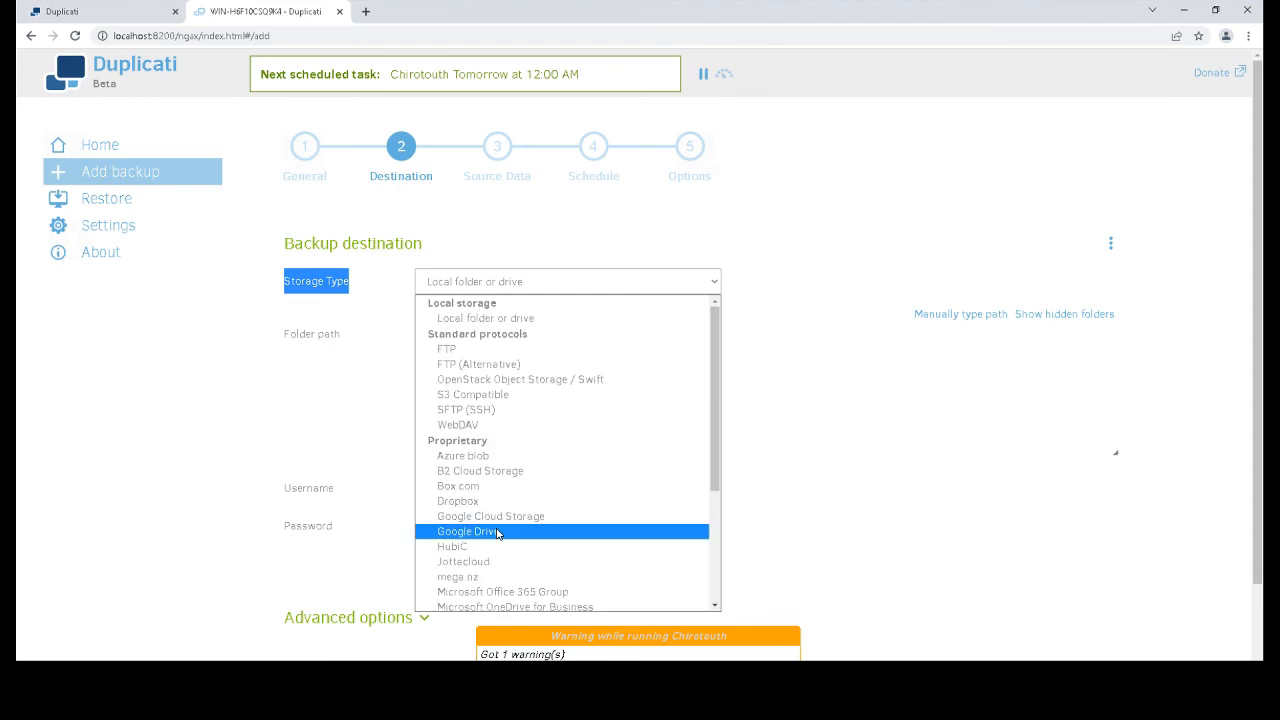
click(890, 428)
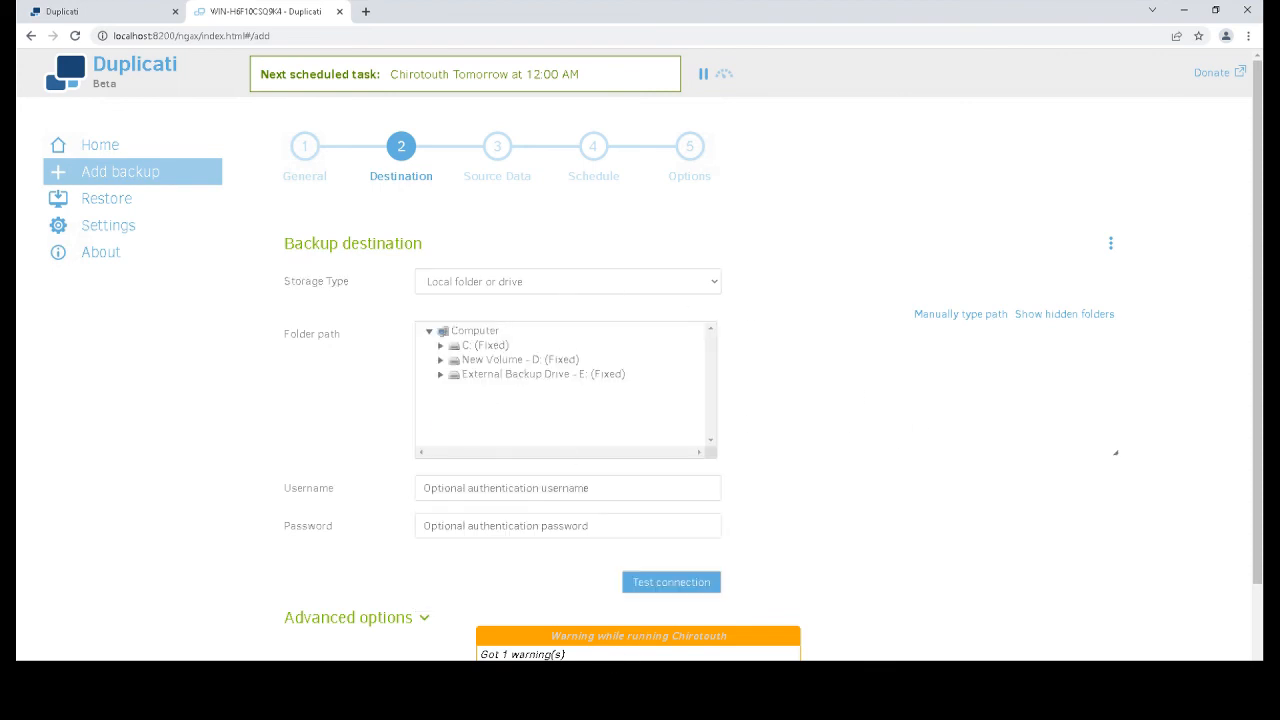
click(756, 664)
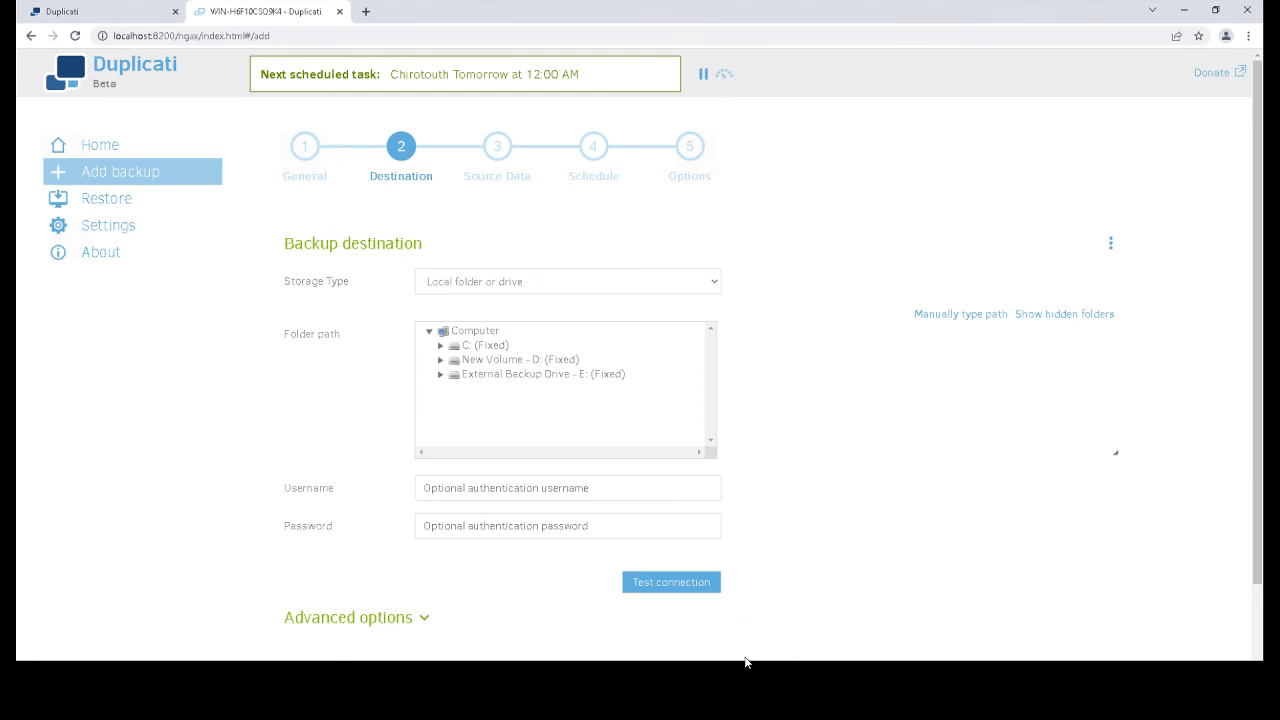
click(649, 280)
scroll(530, 500, down, 3)
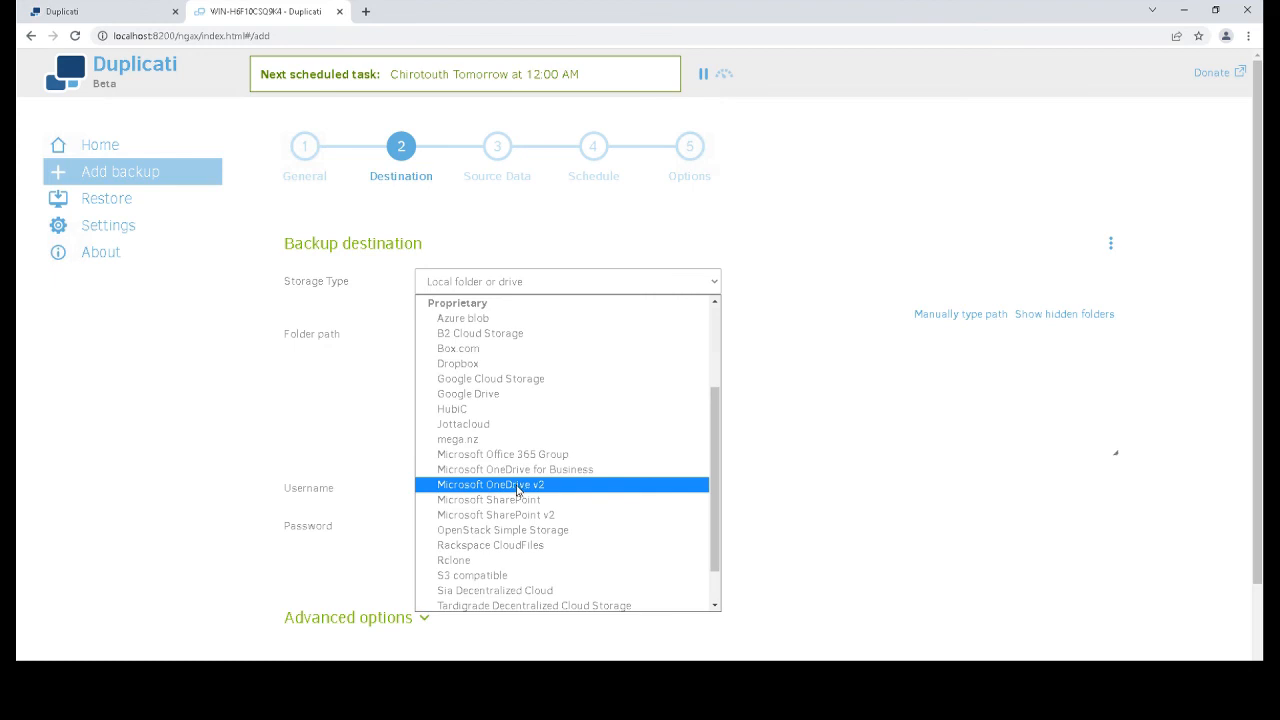
scroll(516, 490, down, 1)
click(733, 497)
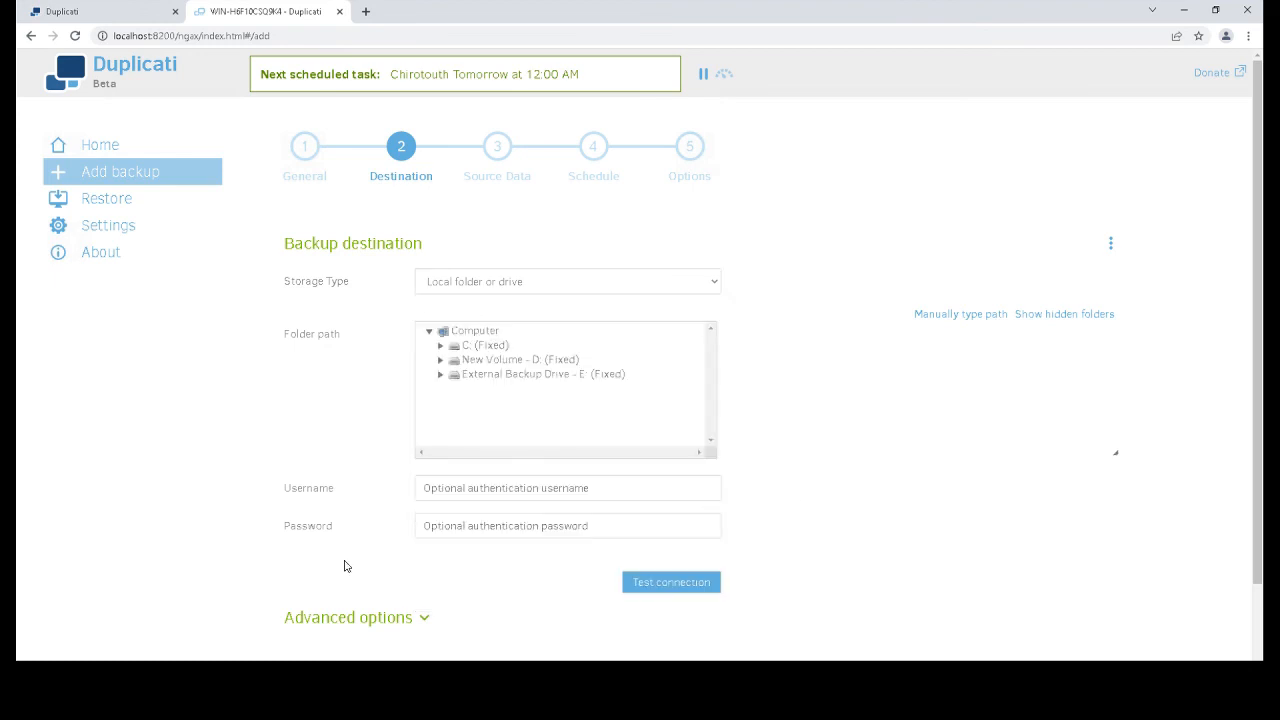